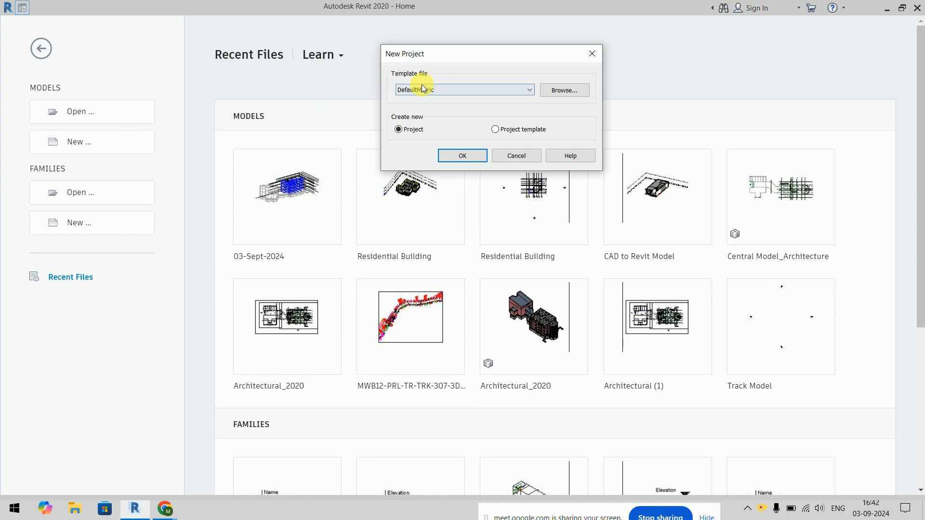
Step: Create a new project from the DefaultMetric template and open the South elevation view
left_click(455, 155)
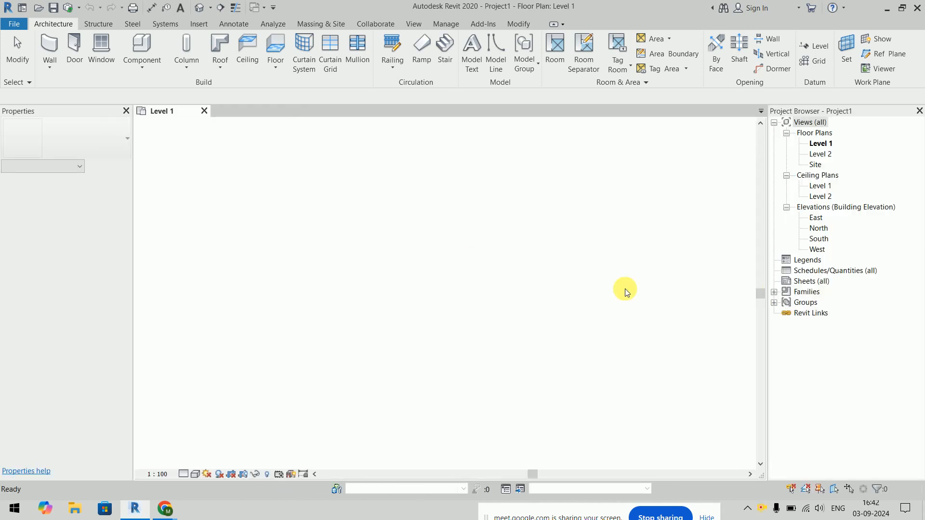
double_click(819, 238)
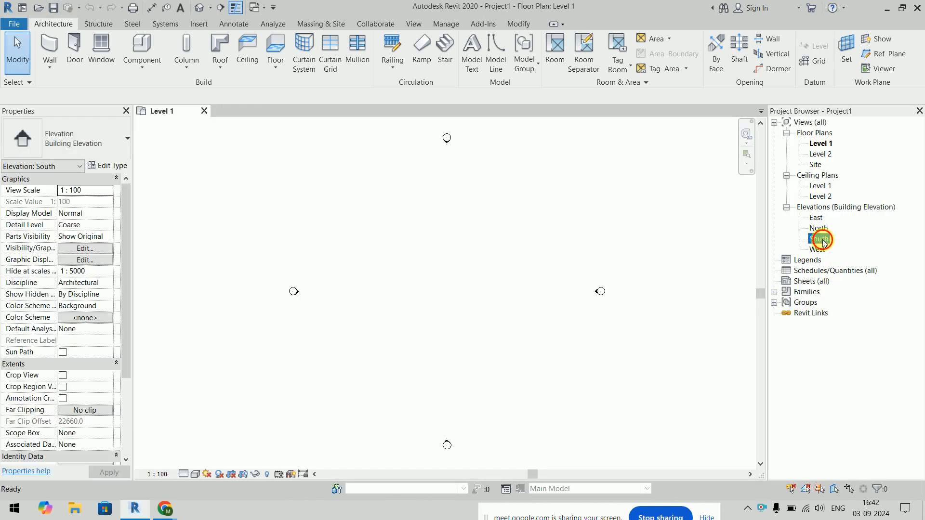
middle_click_drag(478, 286, 433, 276)
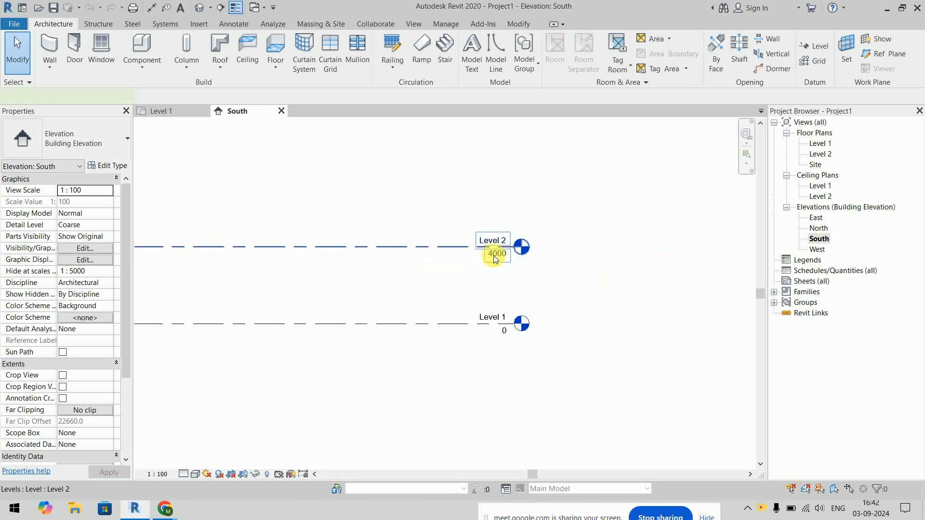
Step: Set the elevation of Level 2 to 3 m
double_click(496, 259)
type("3")
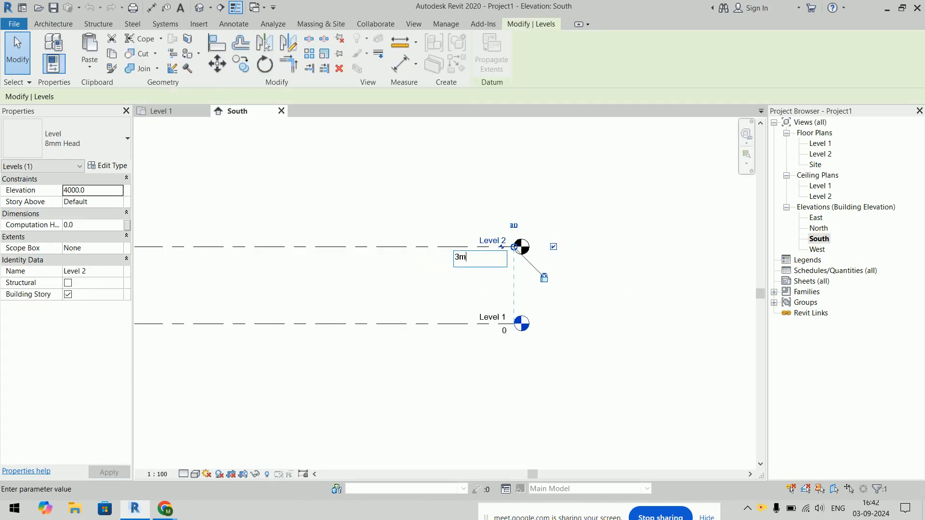
type("m")
key("Return")
left_click(671, 370)
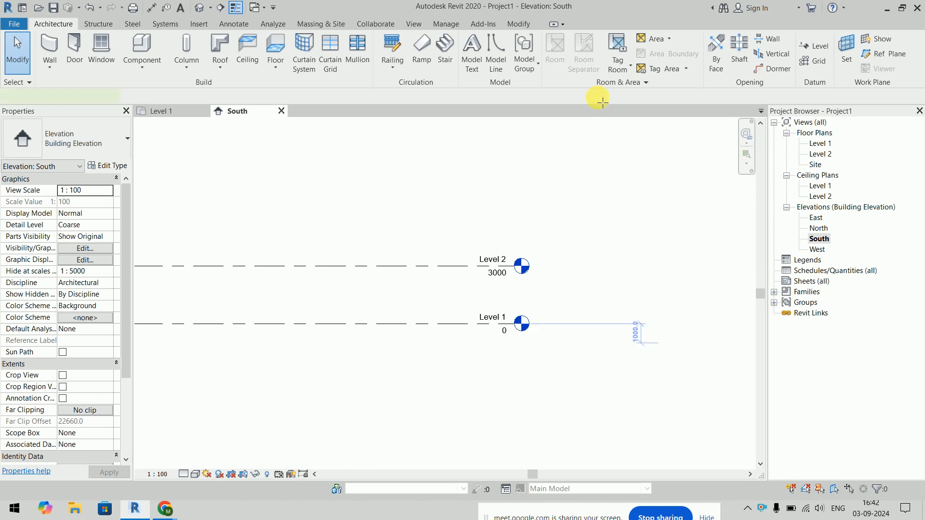
Step: Add one level offset 3000 mm above Level 2 and another offset 1200 mm below Level 1
key("l")
key("l")
left_click(260, 97)
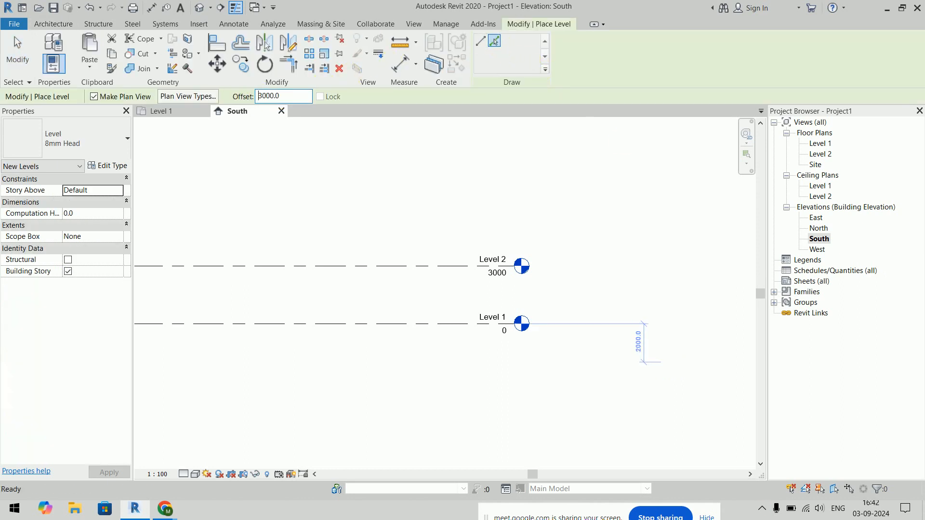
left_click(330, 265)
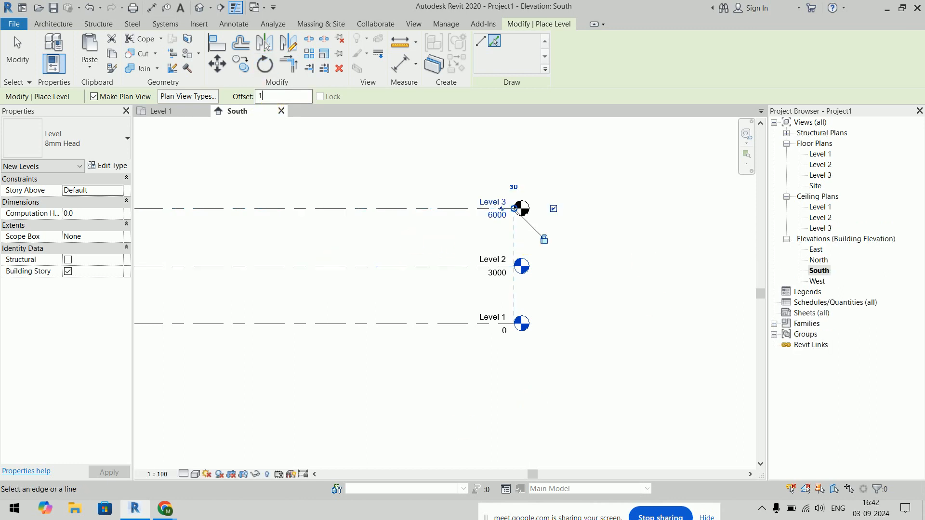
left_click(345, 324)
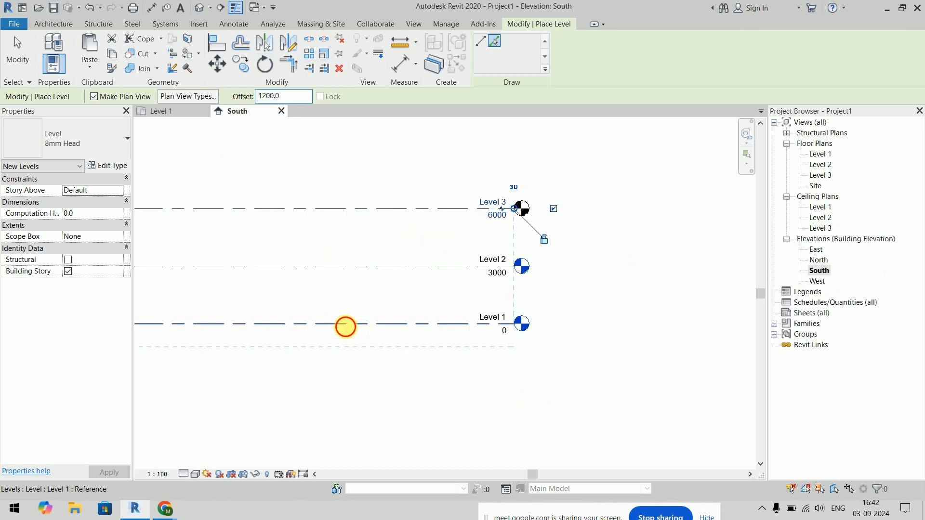
key("Escape")
key("Escape")
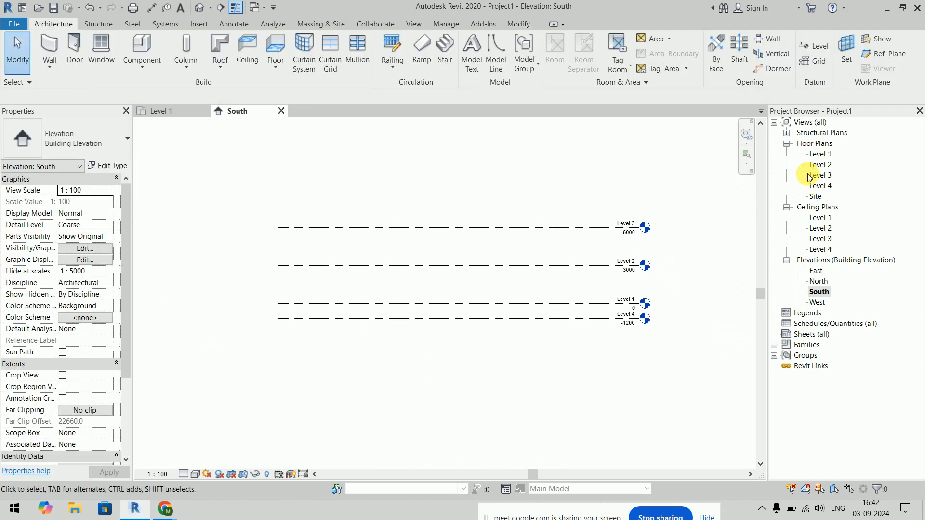
Step: In the Level 1 floor plan, draw a stepped chain of six straight Generic - 200mm walls, alternating horizontal and vertical
double_click(819, 154)
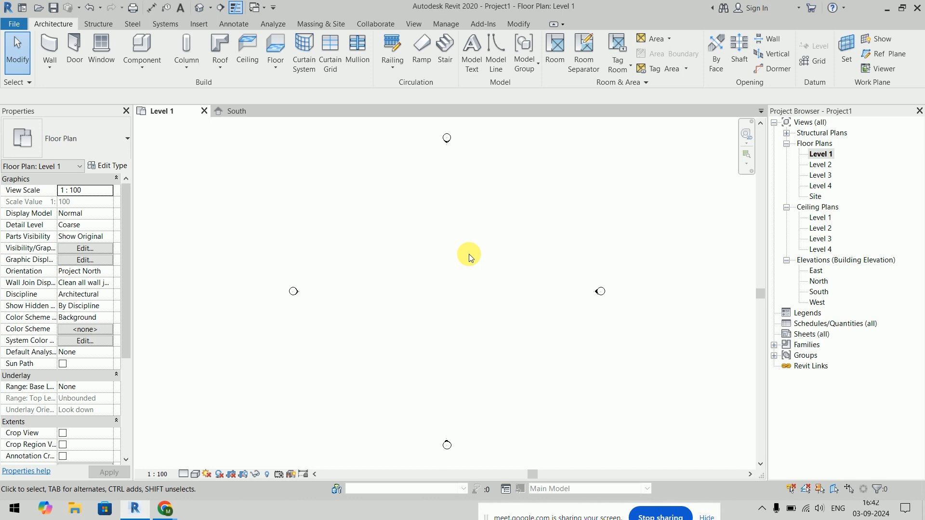
key("w")
key("a")
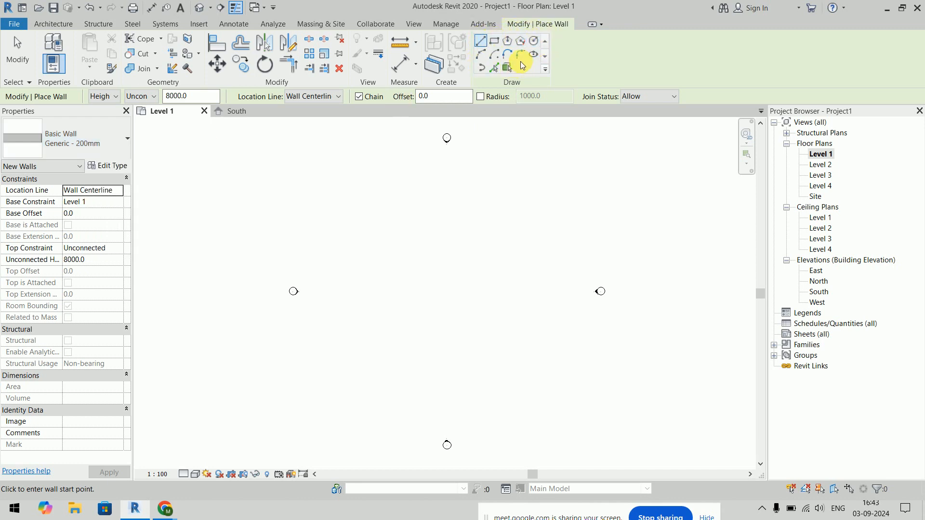
left_click(336, 192)
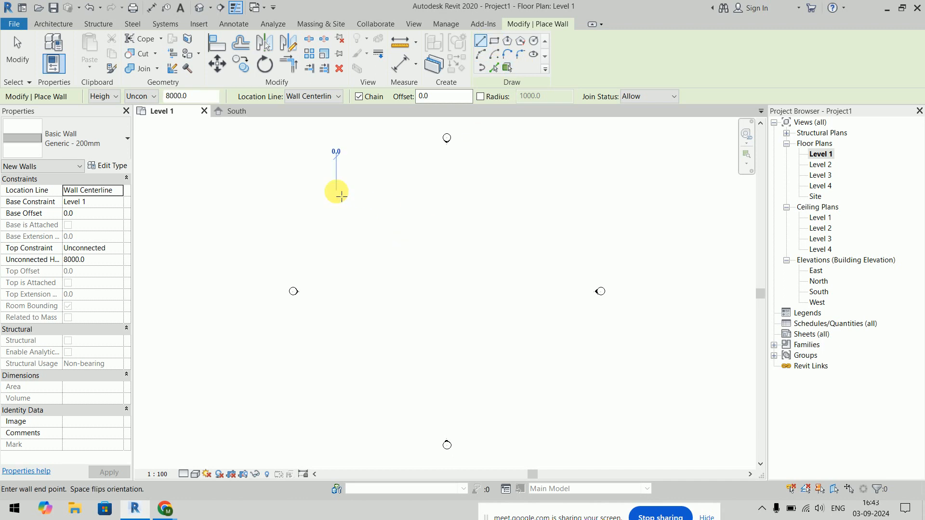
left_click(386, 191)
left_click(385, 227)
left_click(415, 227)
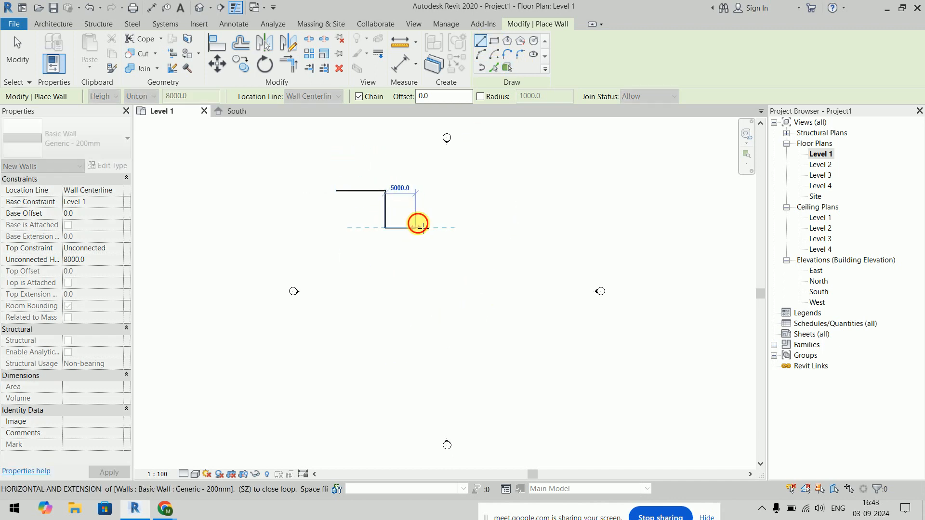
left_click(415, 203)
left_click(464, 203)
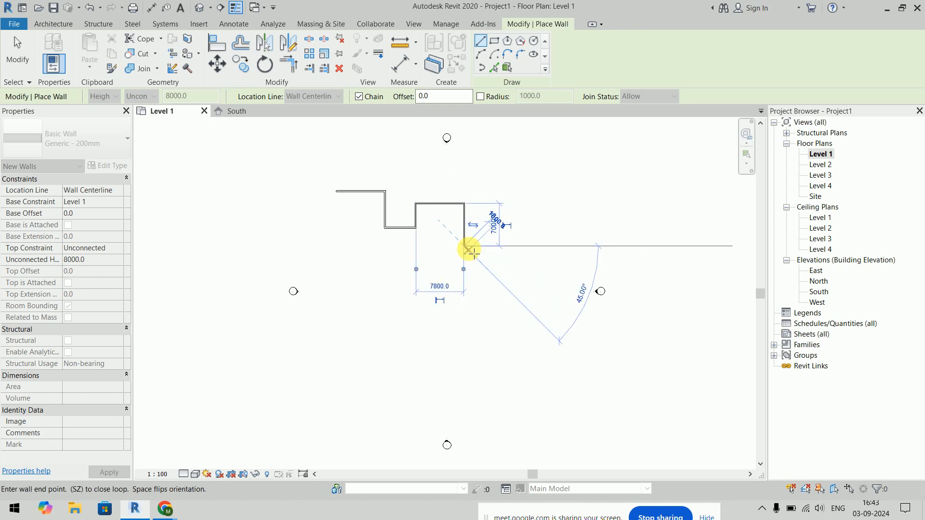
left_click(464, 245)
Step: Extend the wall chain with a 5 m horizontal wall and a 6000 mm vertical wall going down, and end the chain
type("5m")
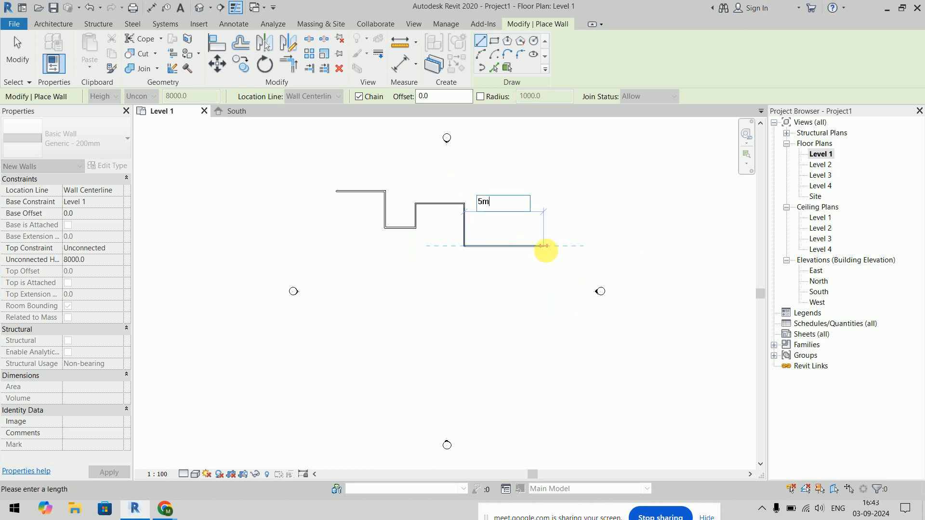
key("Return")
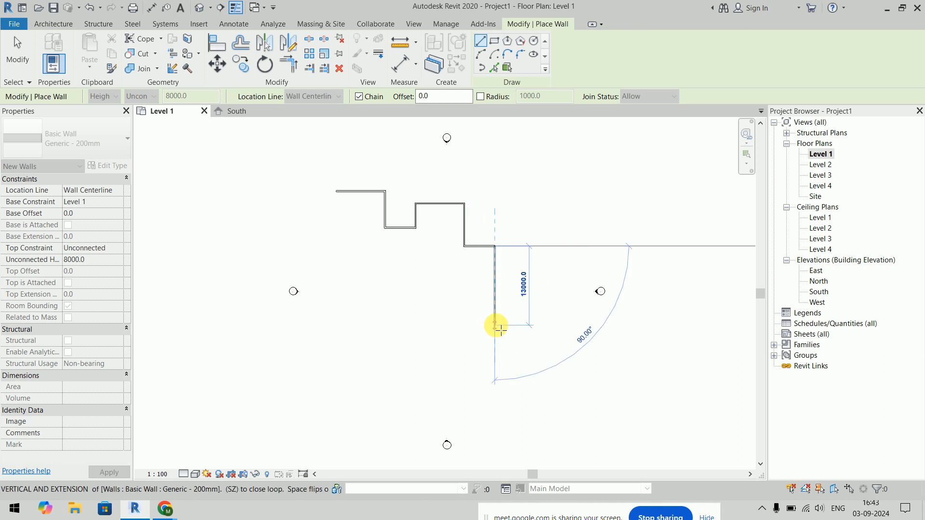
type("6")
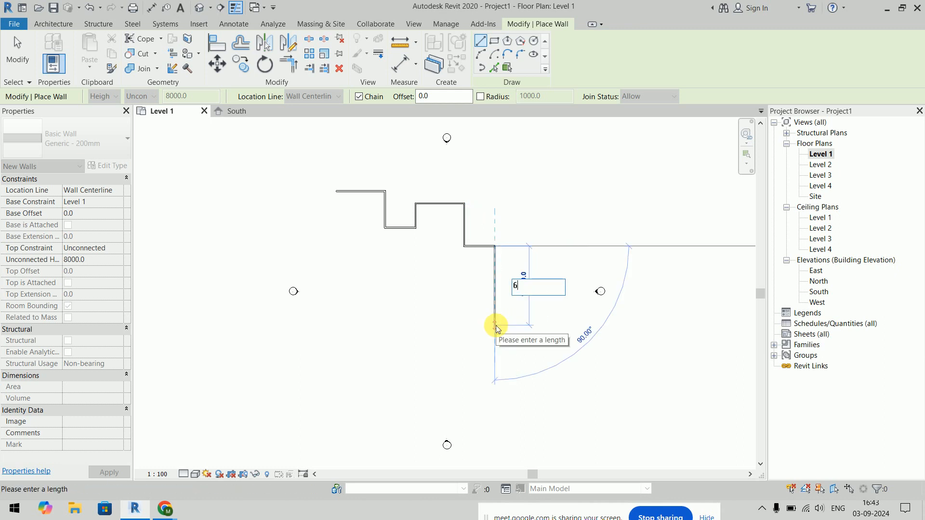
type("000")
key("Return")
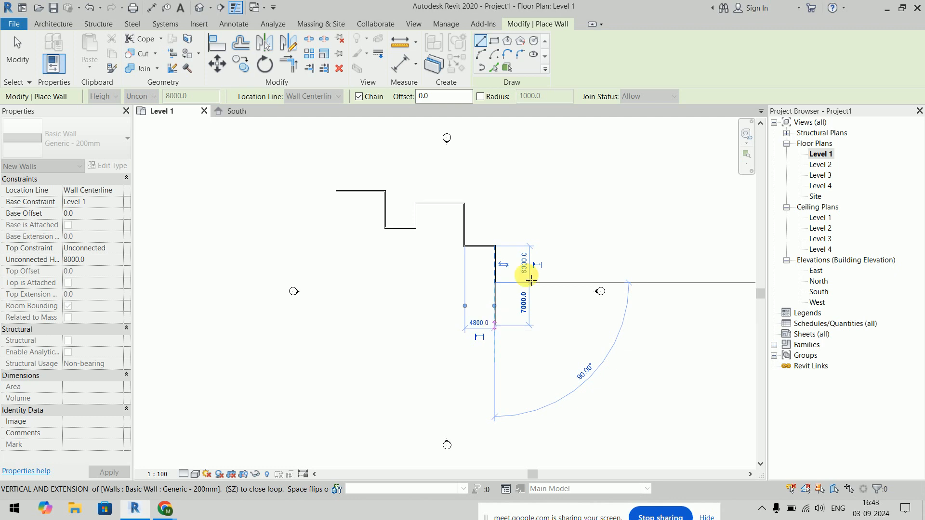
key("Escape")
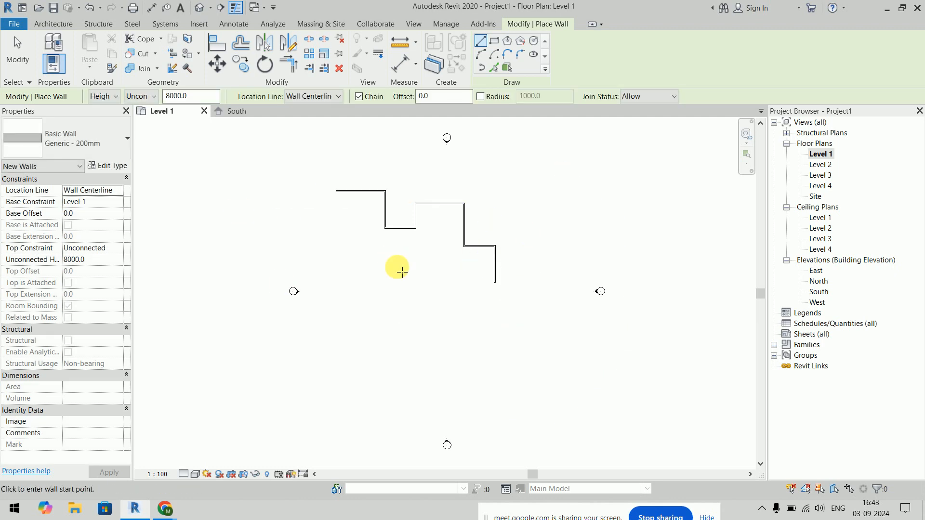
Step: Draw a rectangular wall loop about 7 m deep below the stepped wall chain
left_click(494, 42)
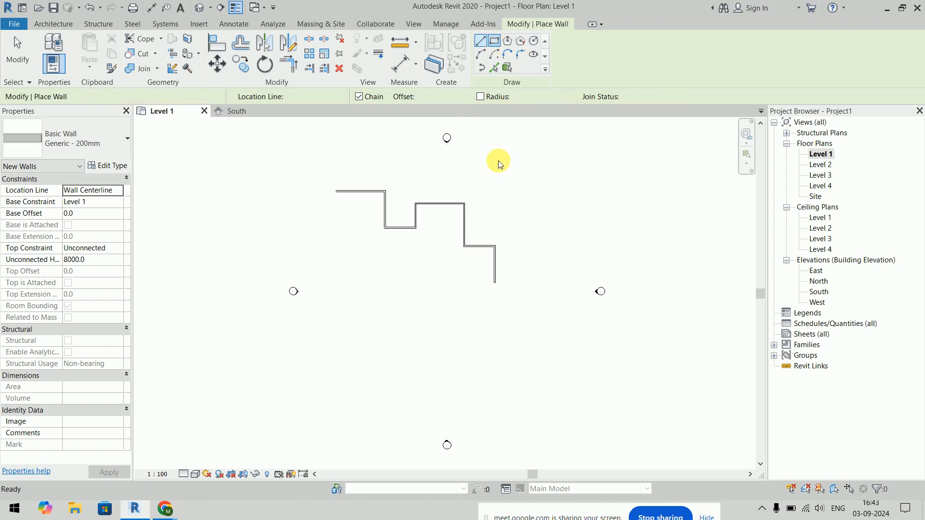
left_click(371, 320)
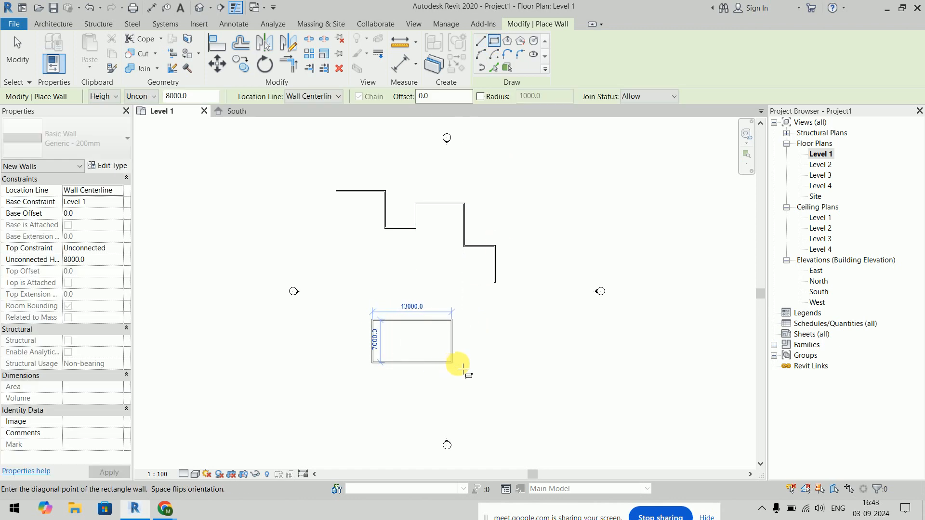
left_click(464, 364)
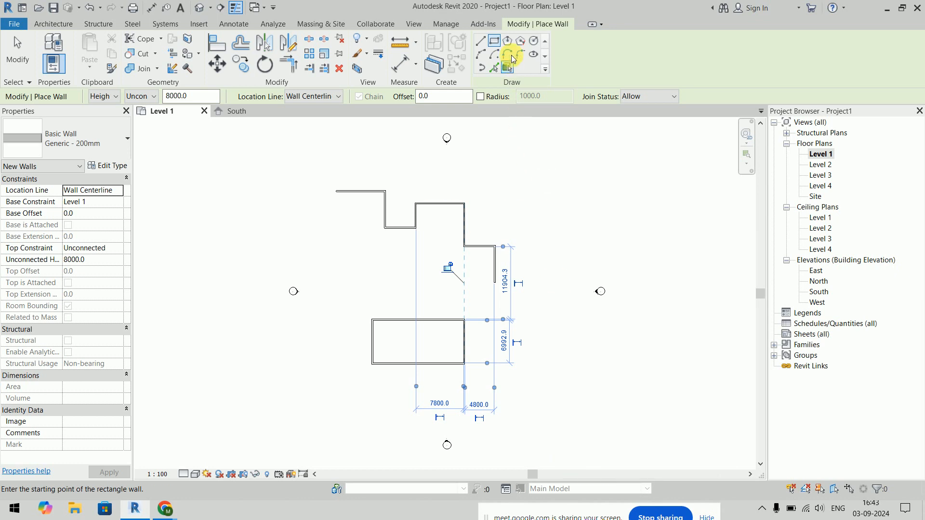
Step: Draw two six-sided polygon wall loops beside the stepped chain, the first inscribed and the second circumscribed
left_click(507, 40)
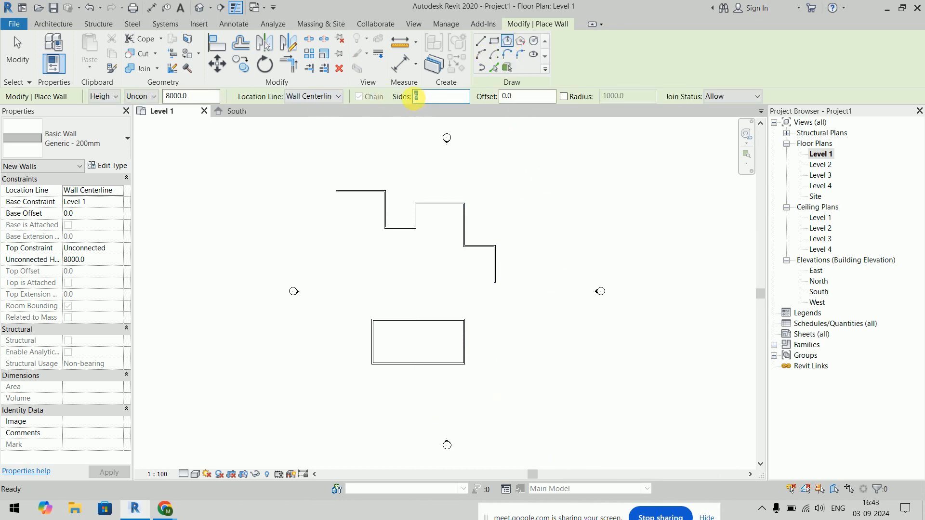
left_click(587, 203)
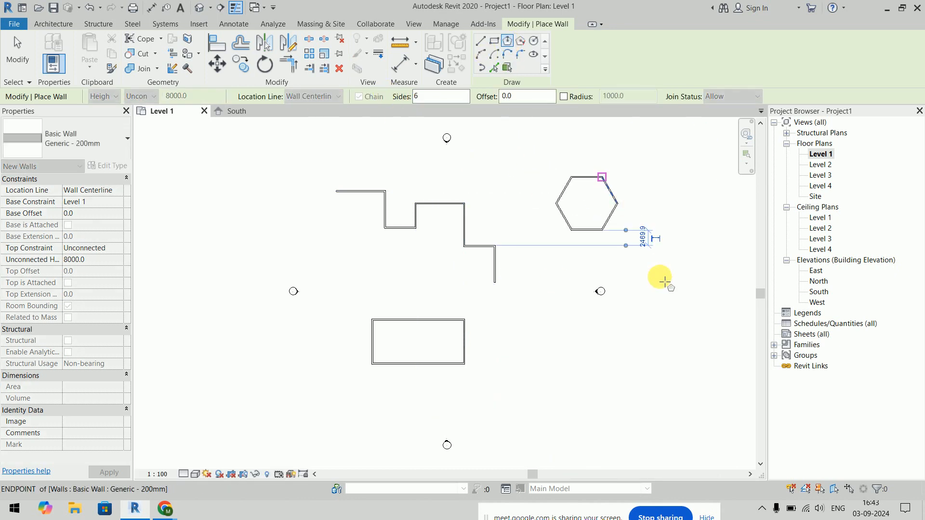
middle_click_drag(649, 275, 536, 254)
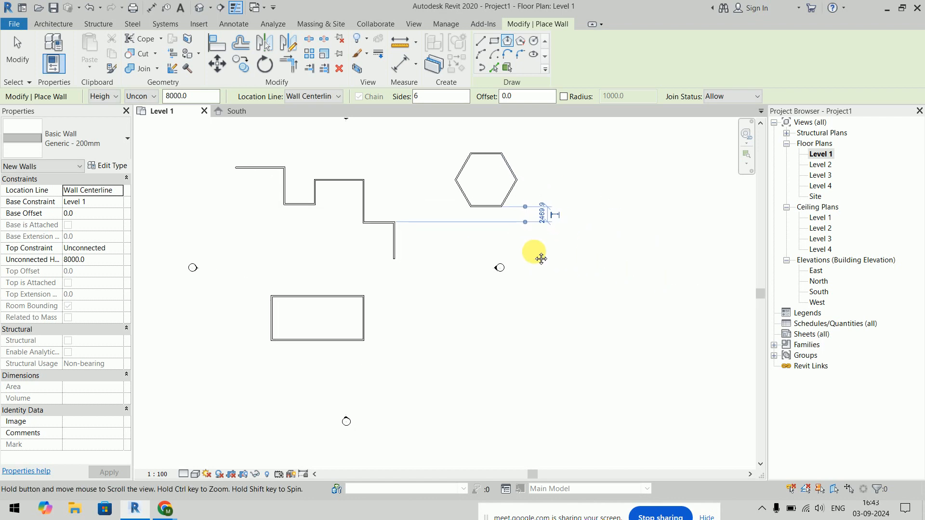
left_click(520, 41)
left_click(577, 167)
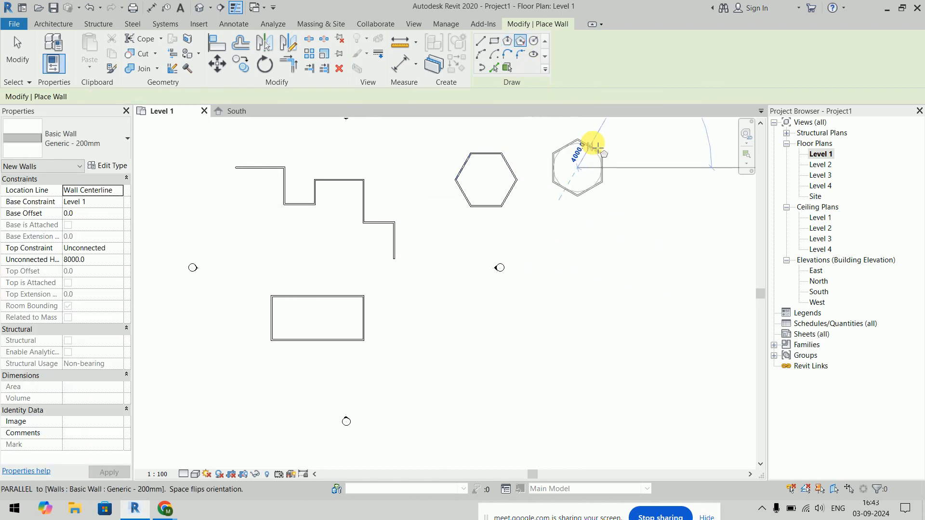
left_click(582, 238)
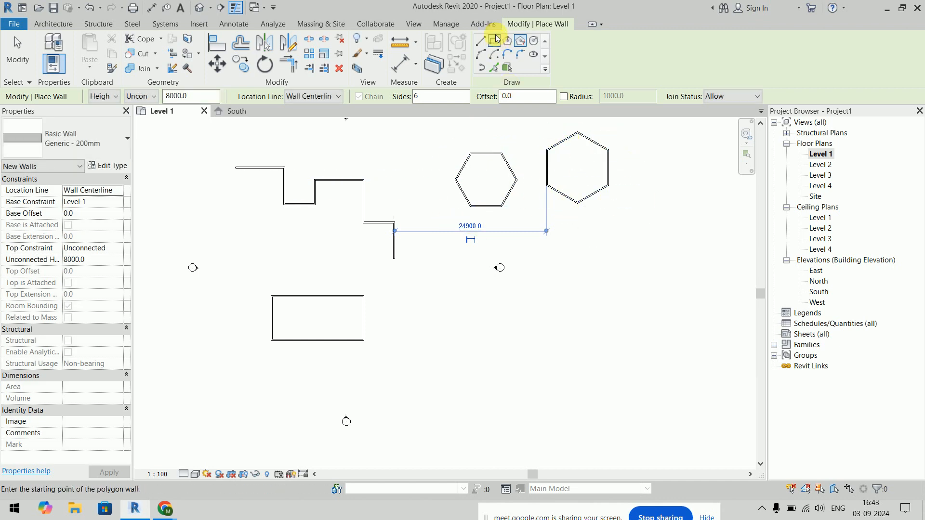
Step: Draw a circular wall with a radius of about 6000 mm below the circumscribed hexagon
left_click(534, 41)
left_click(567, 267)
left_click(592, 241)
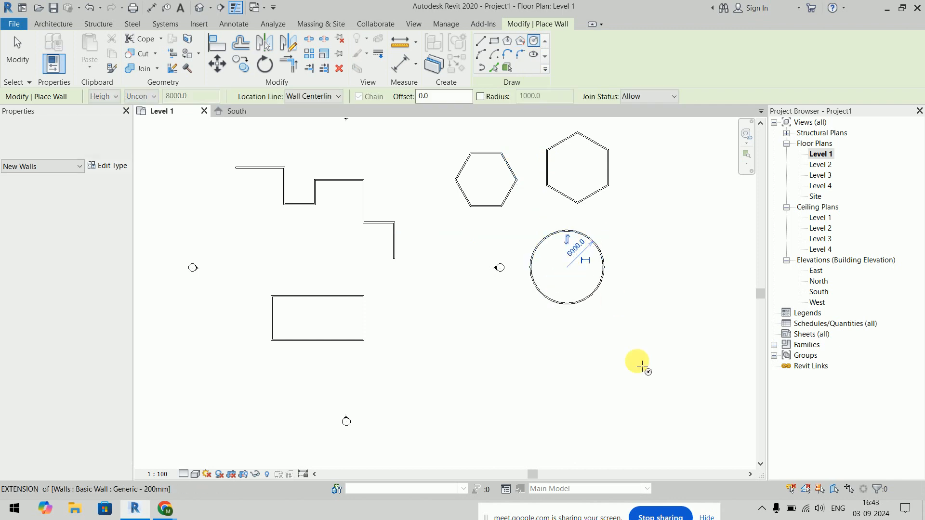
Step: Draw a start-end-radius arc wall below the circle, spanning about 72° with a radius of about 16 m
left_click(480, 55)
left_click(420, 362)
left_click(543, 361)
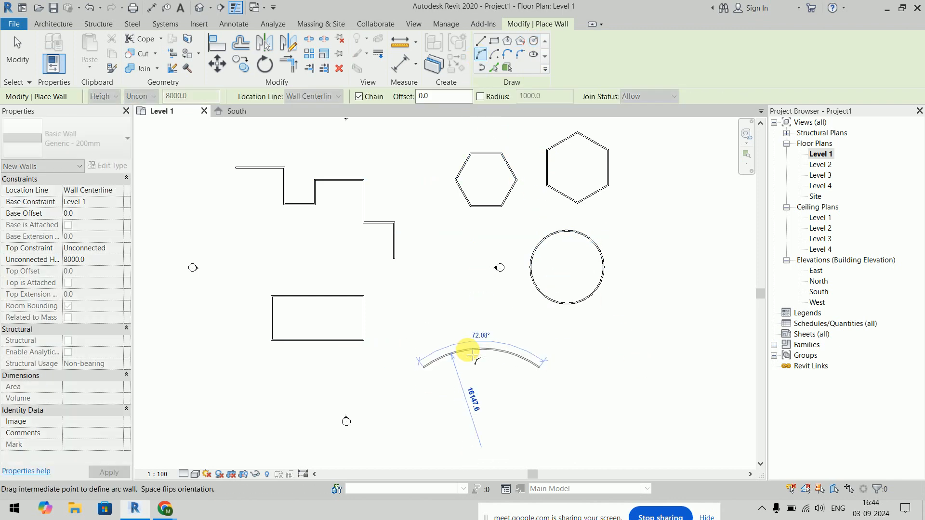
left_click(475, 356)
key("Escape")
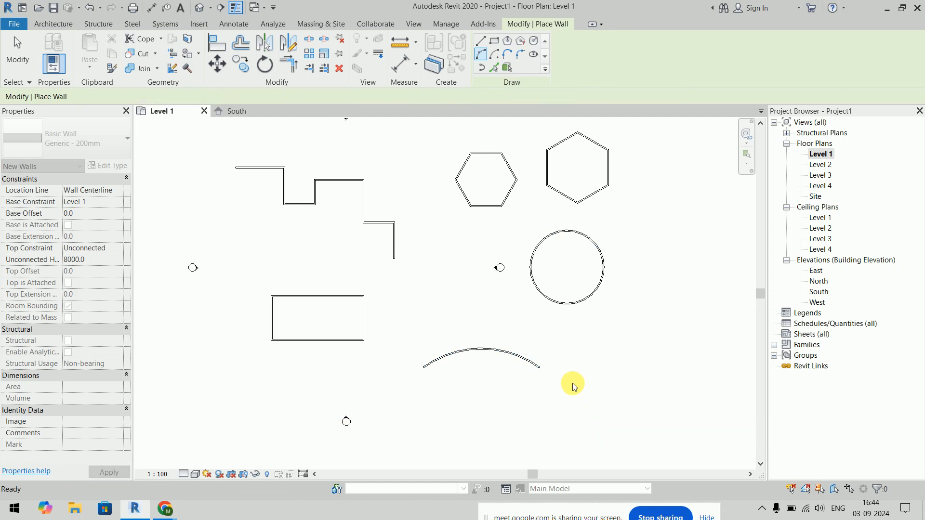
Step: Draw a center-ends arc wall to the lower right of the circle, with a radius of about 9 m and a sweep of about 119°
left_click(495, 55)
left_click(661, 351)
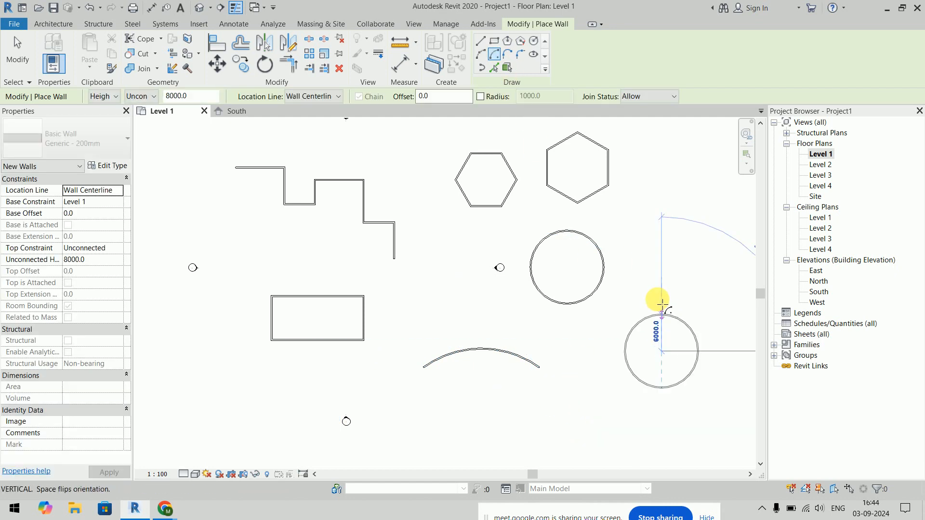
left_click(661, 296)
left_click(616, 376)
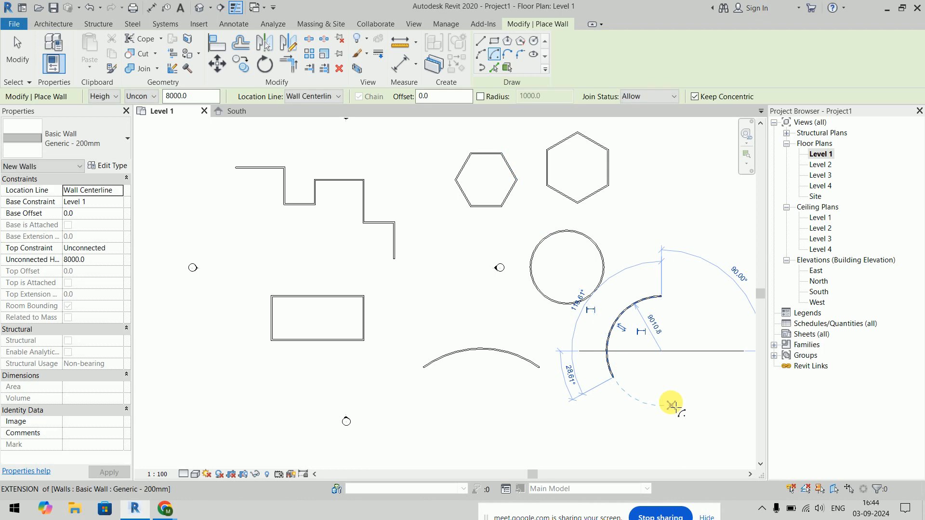
Step: Draw a chain of four tangent-end arc walls, starting from the upper end of the center-ends arc wall
middle_click_drag(595, 361, 474, 221)
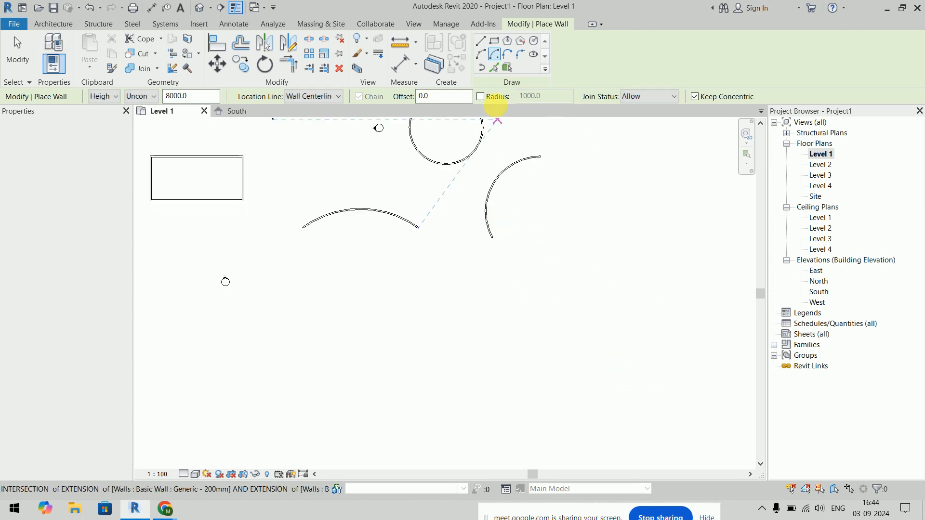
left_click(510, 55)
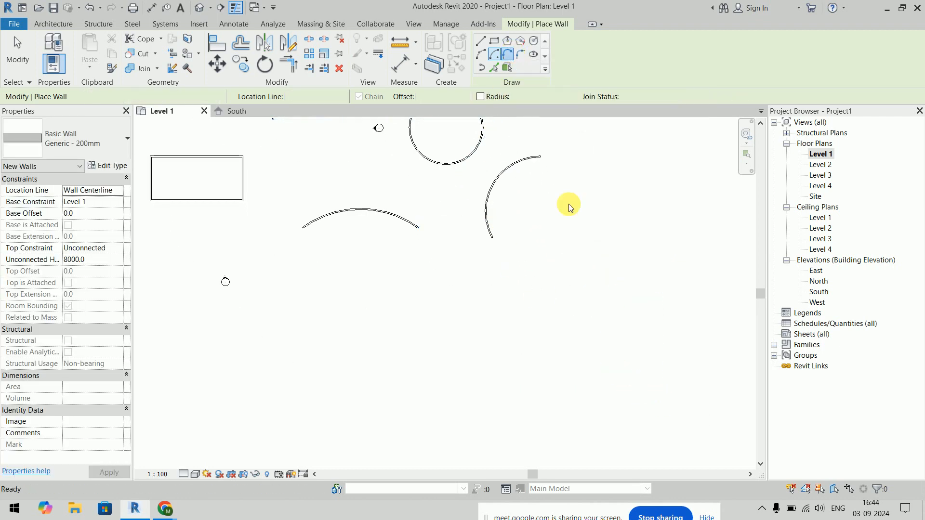
left_click(540, 156)
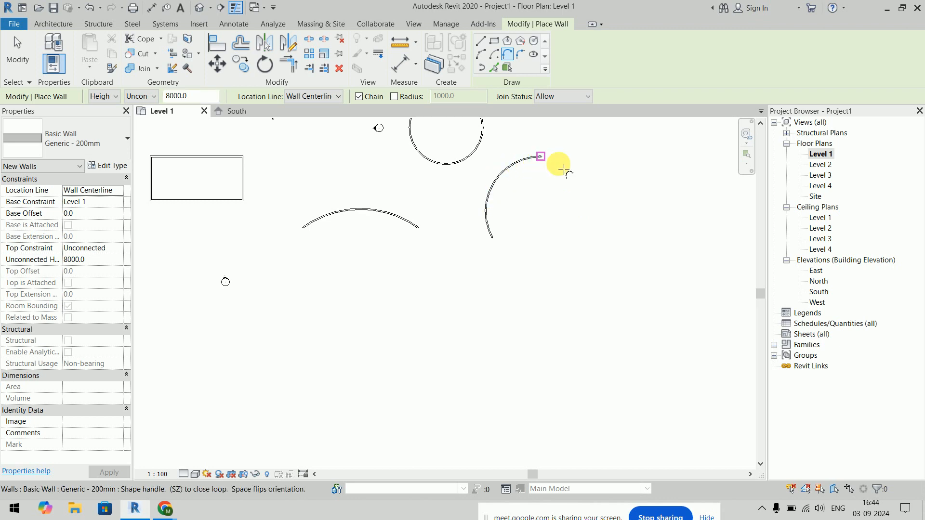
left_click(626, 145)
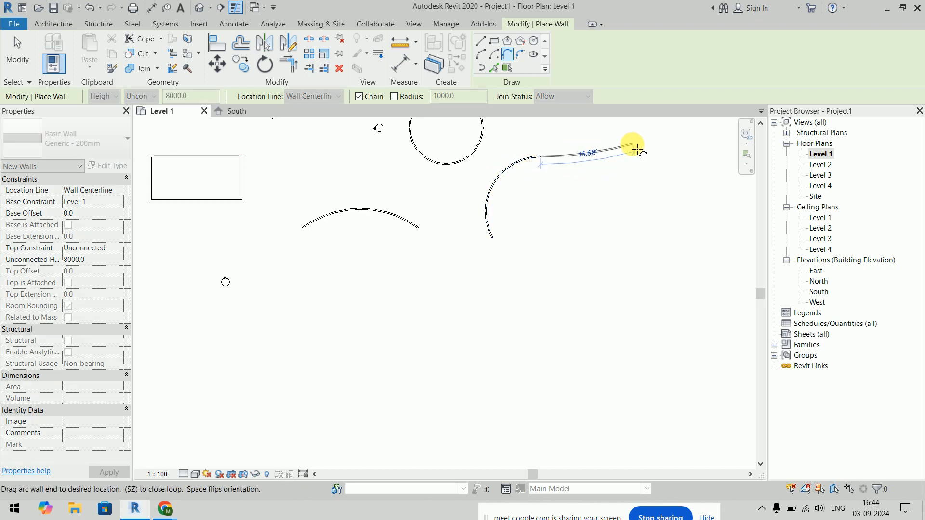
left_click(684, 243)
left_click(656, 373)
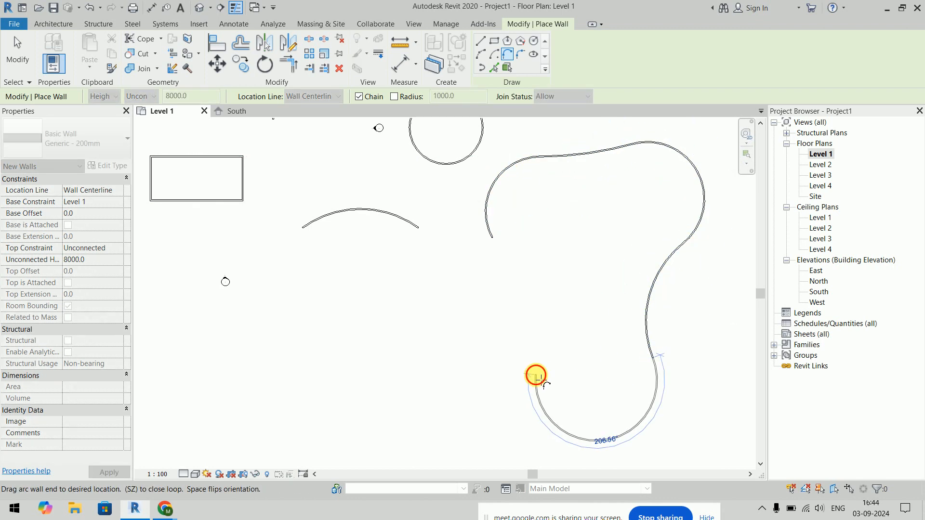
left_click(537, 378)
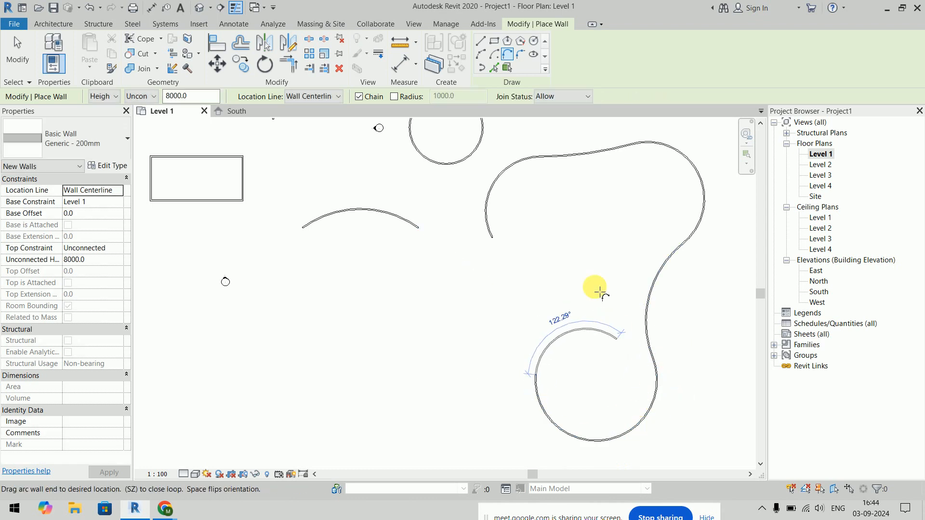
key("Escape")
key("Escape")
Step: Round the upper-left corner of the rectangular wall loop with a fillet arc of 3000 mm radius
left_click(520, 53)
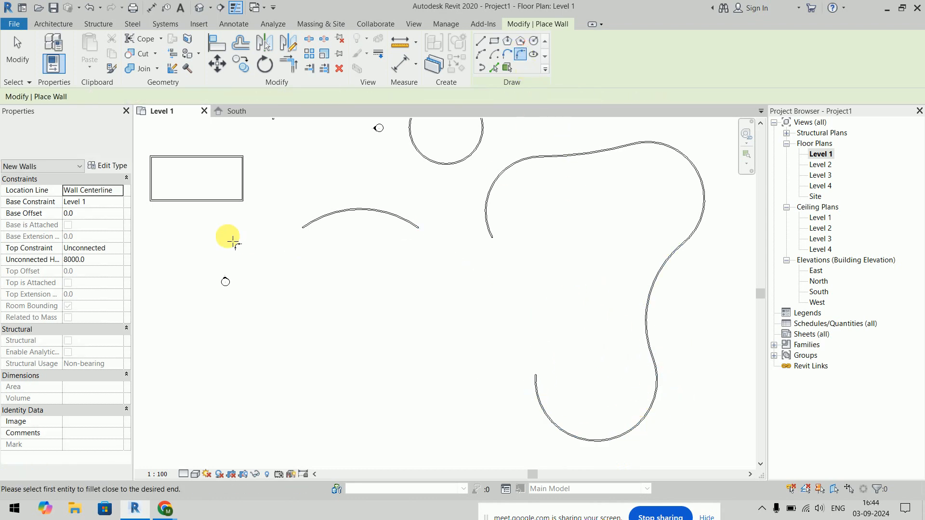
middle_click_drag(249, 248, 520, 349)
scroll(440, 260, "up", 5)
left_click(417, 239)
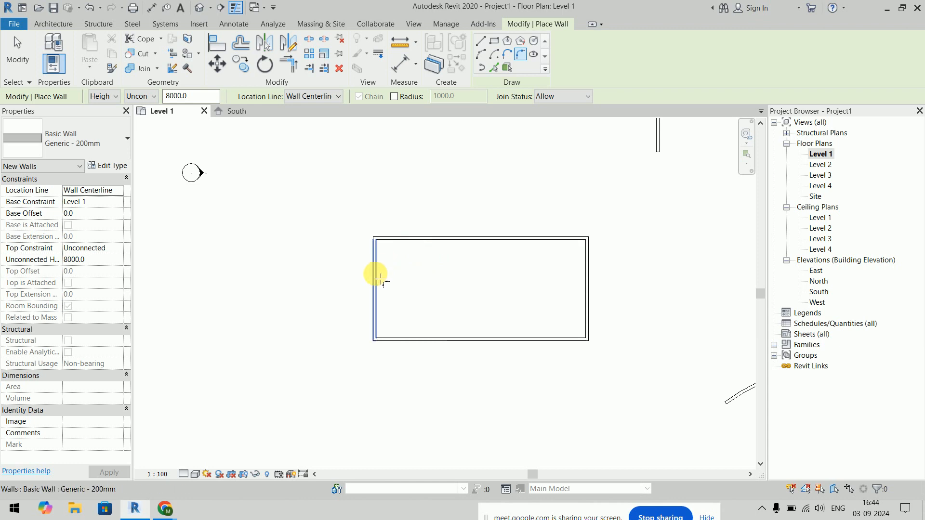
left_click(376, 274)
type("3000")
key("Return")
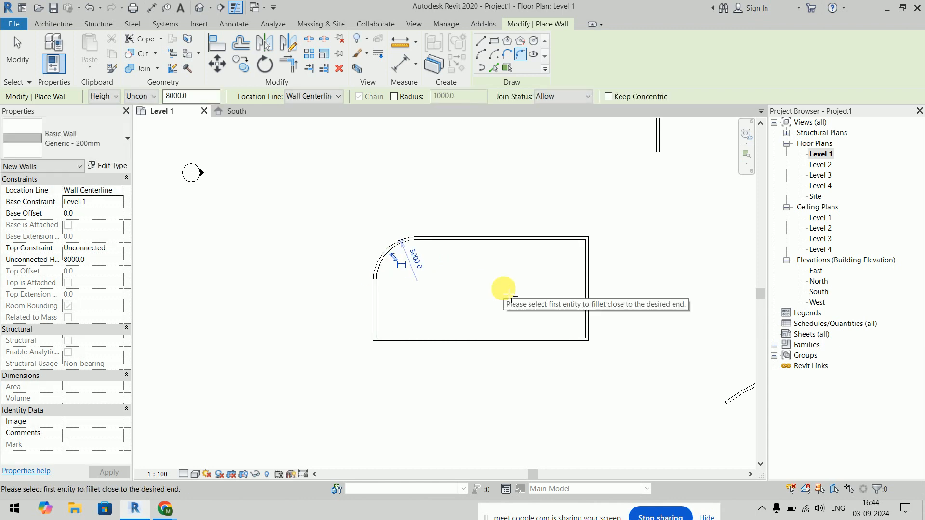
Step: Draw a full ellipse wall to the lower left of the rectangle, with semi-axes of about 13000 mm and 5000 mm
left_click(533, 54)
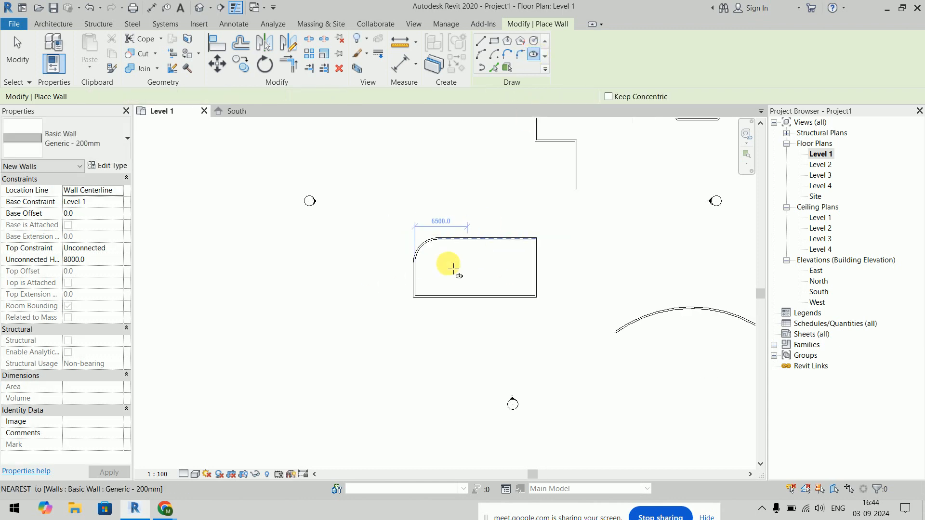
scroll(443, 262, "down", 3)
left_click(349, 262)
left_click(453, 264)
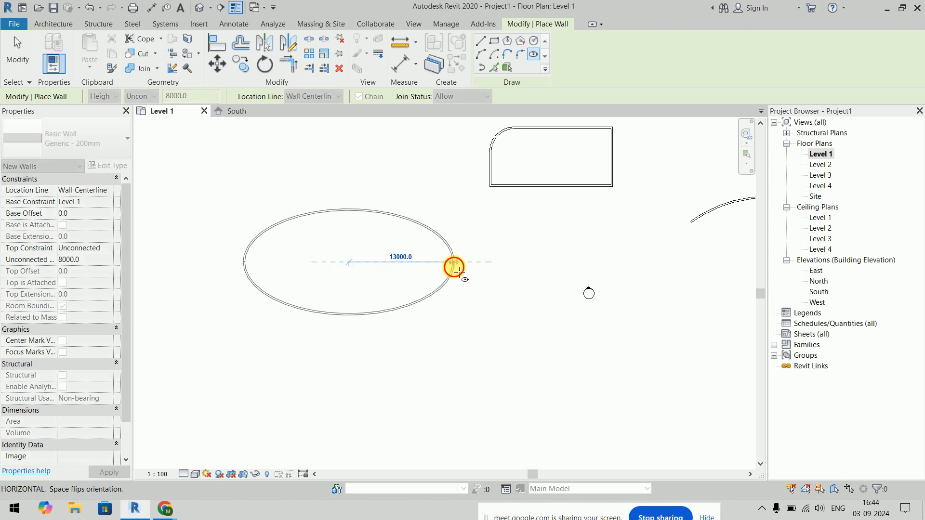
left_click(349, 304)
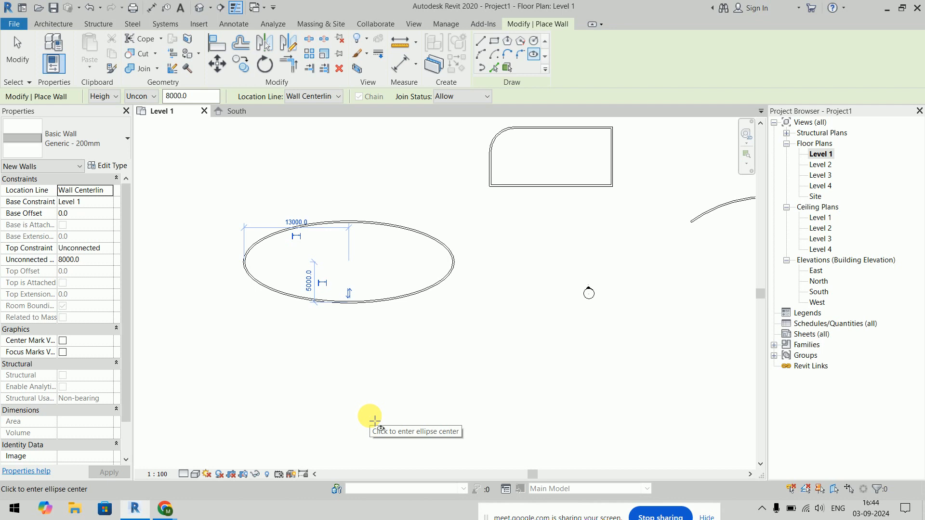
Step: Draw a shallow partial-ellipse wall below the full ellipse, curving downward between two level endpoints
left_click(481, 68)
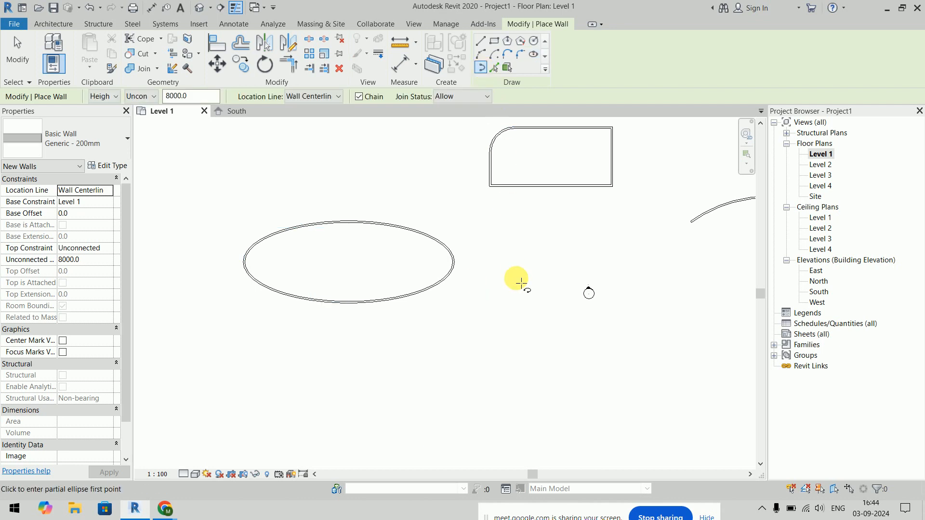
left_click(365, 387)
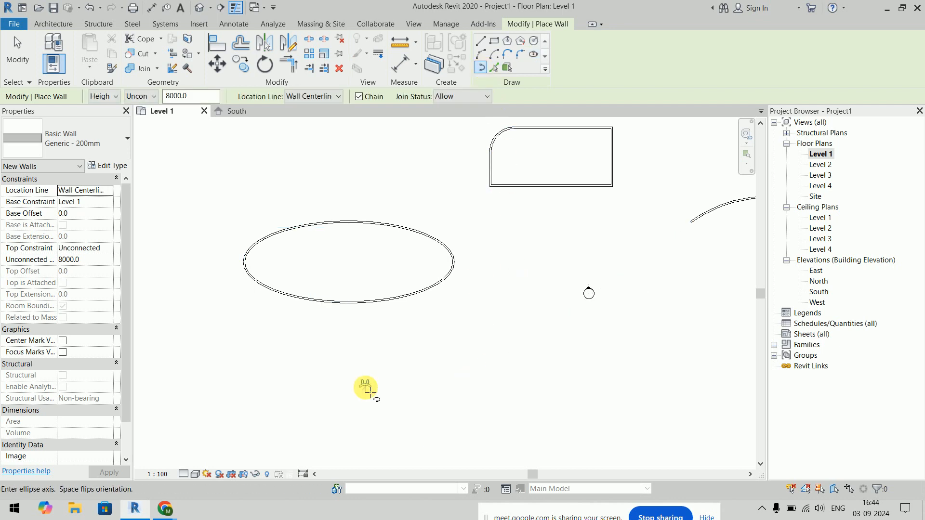
left_click(471, 388)
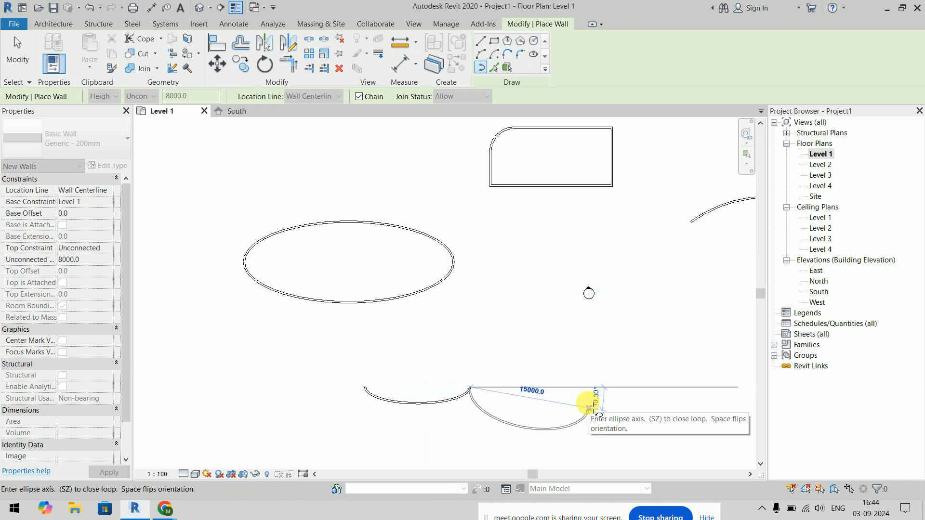
left_click(589, 405)
middle_click_drag(592, 408, 483, 272)
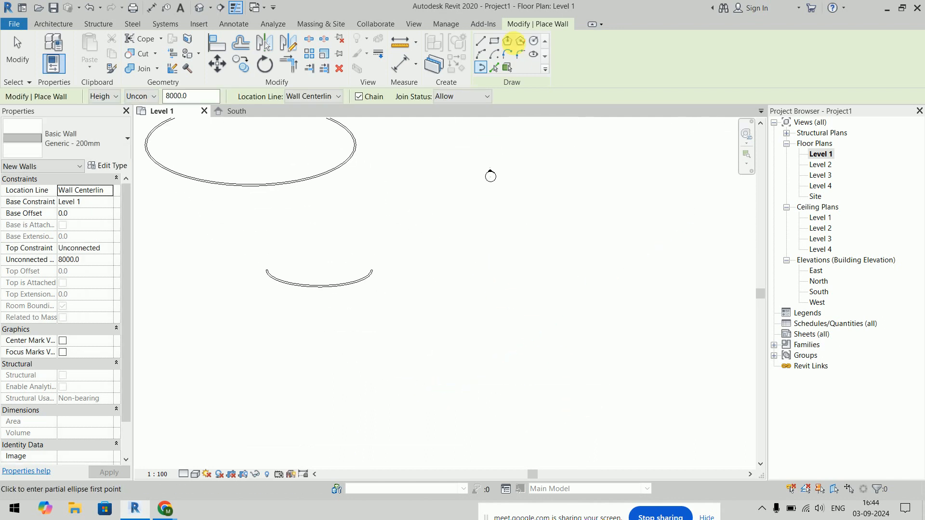
Step: Create three parallel copies of the start-end-radius arc wall with Pick Lines at a 5000 mm offset, one below and two above it
left_click(496, 68)
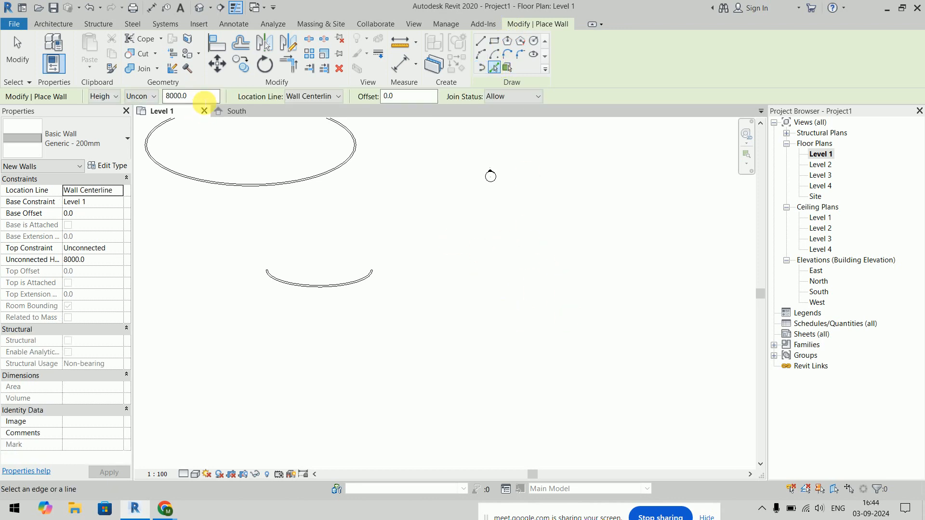
left_click(388, 96)
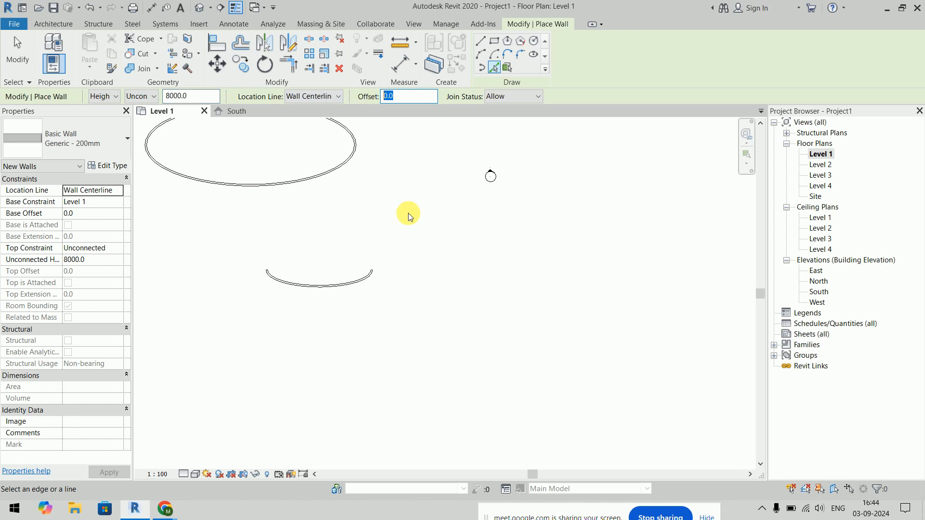
type("5000.0")
scroll(563, 345, "down", 5)
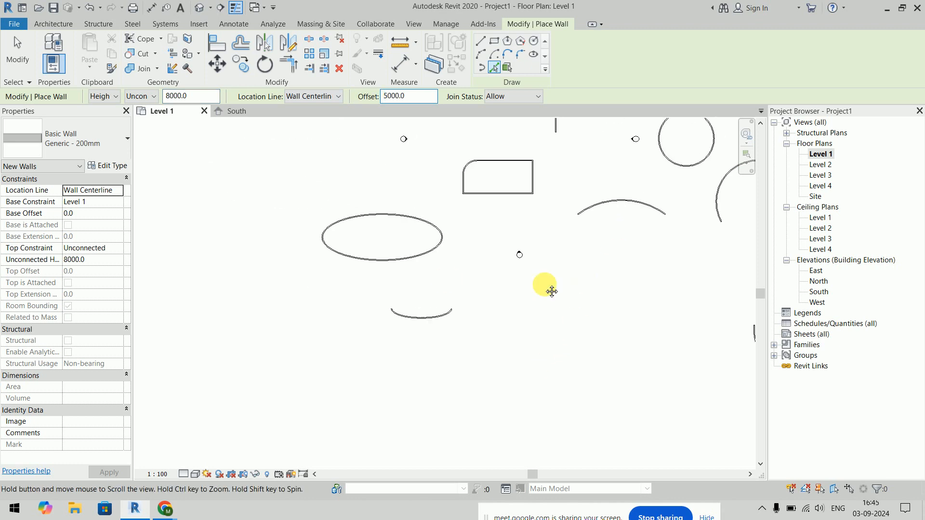
left_click(359, 340)
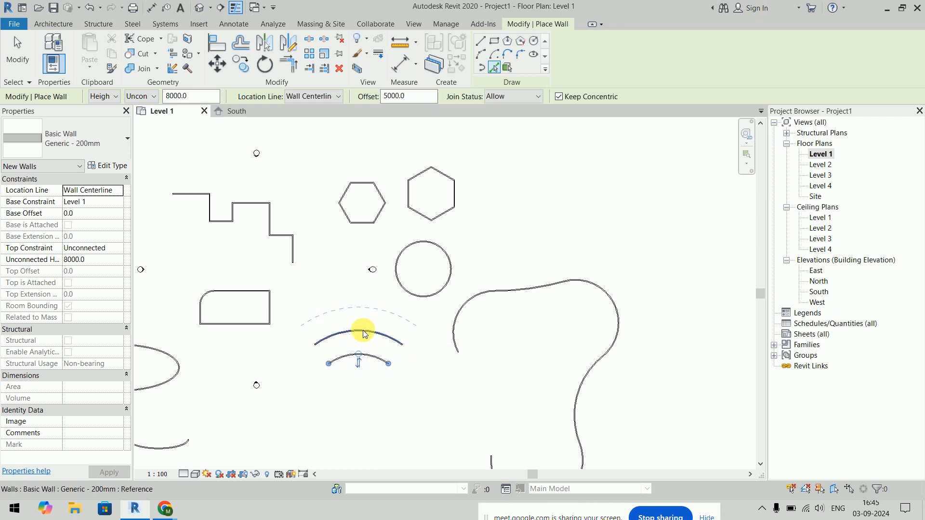
left_click(363, 333)
left_click(372, 307)
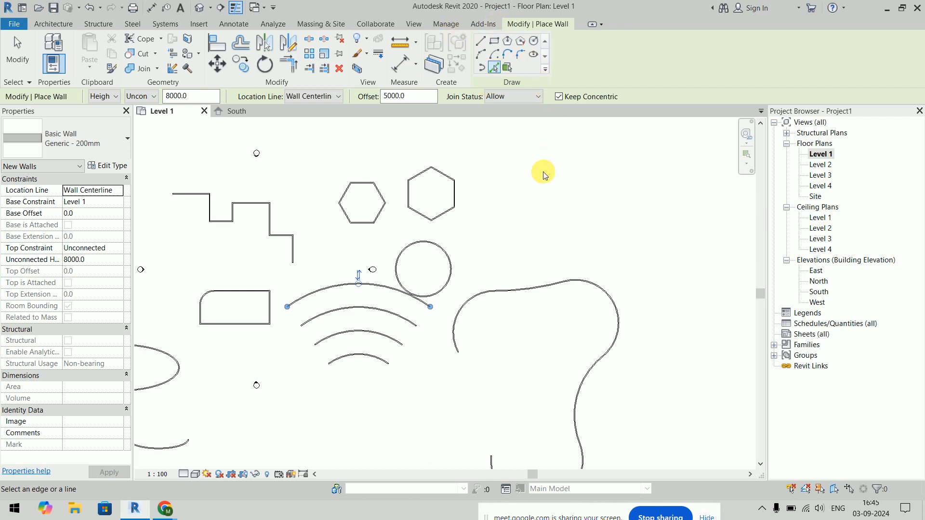
key("Escape")
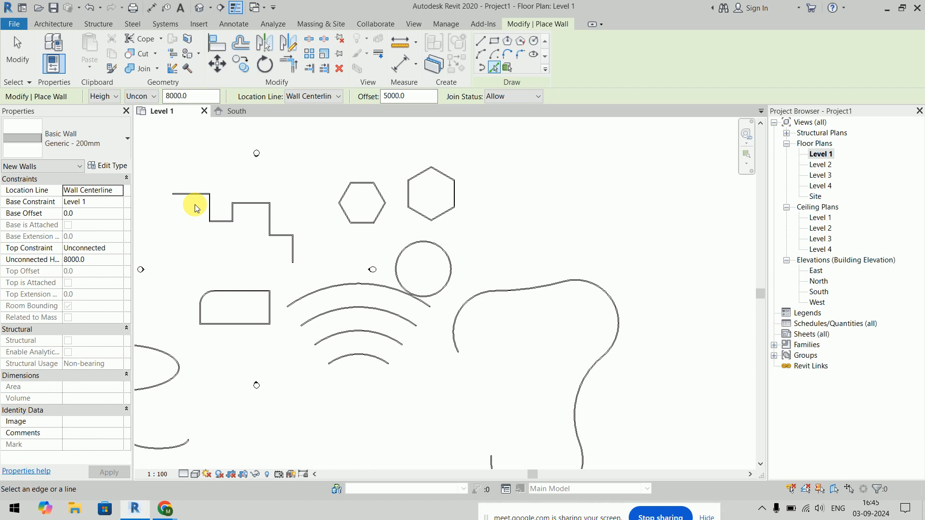
right_click(285, 154)
left_click(300, 169)
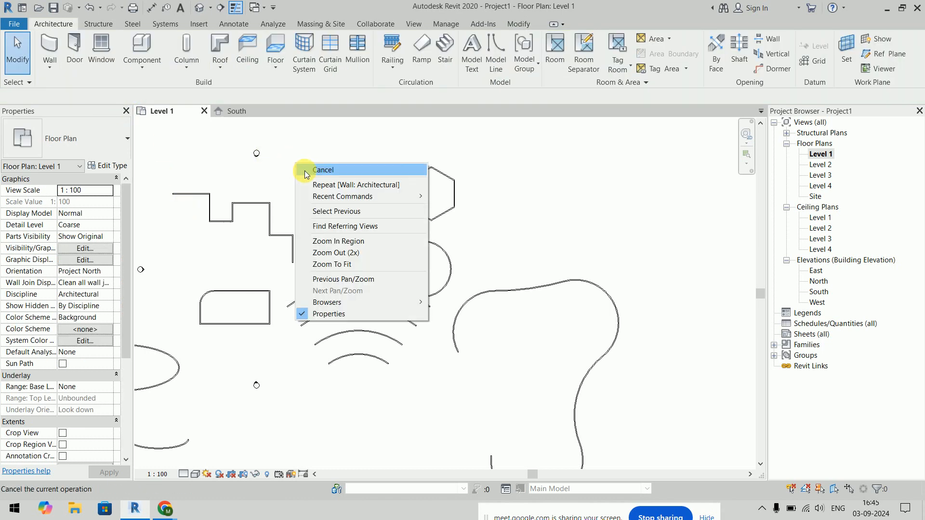
Step: Show the walls and levels in the South elevation at Fine detail level with a shaded visual style
left_click(246, 110)
scroll(278, 254, "down", 2)
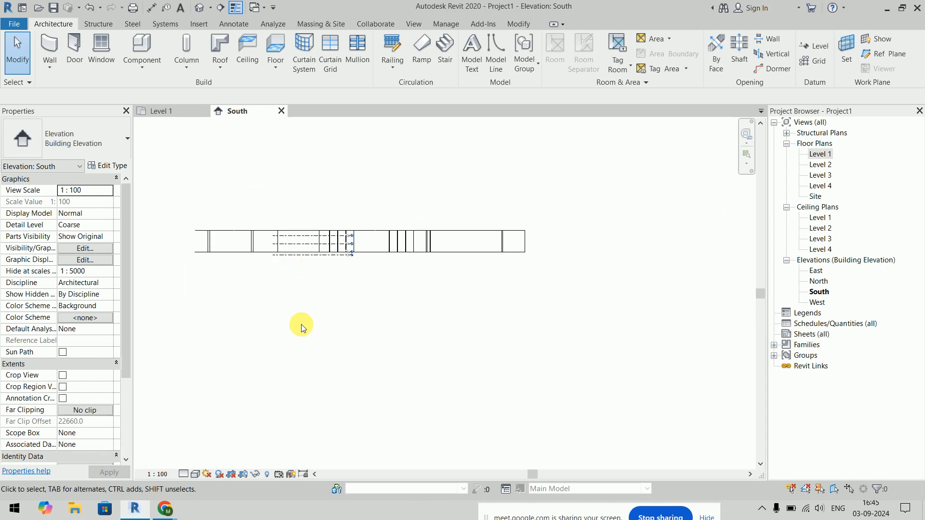
left_click(184, 474)
left_click(202, 461)
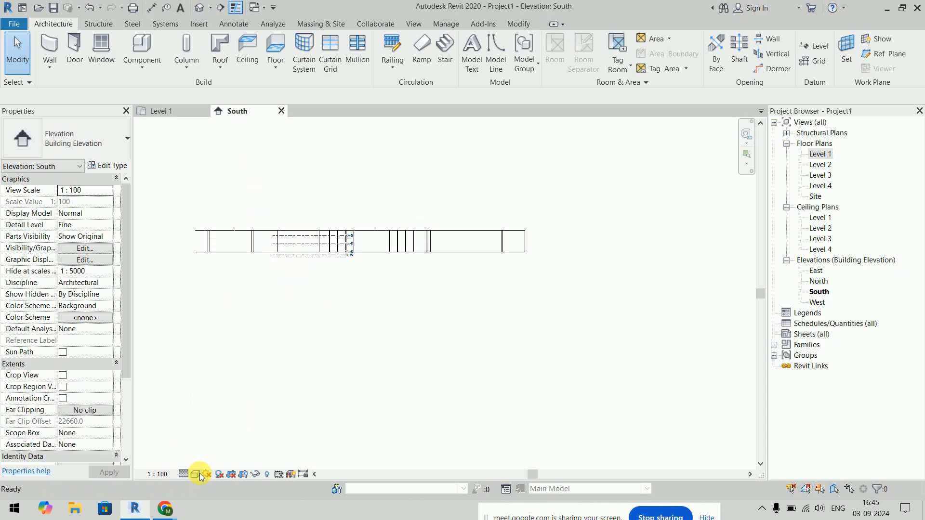
left_click(196, 474)
left_click(215, 425)
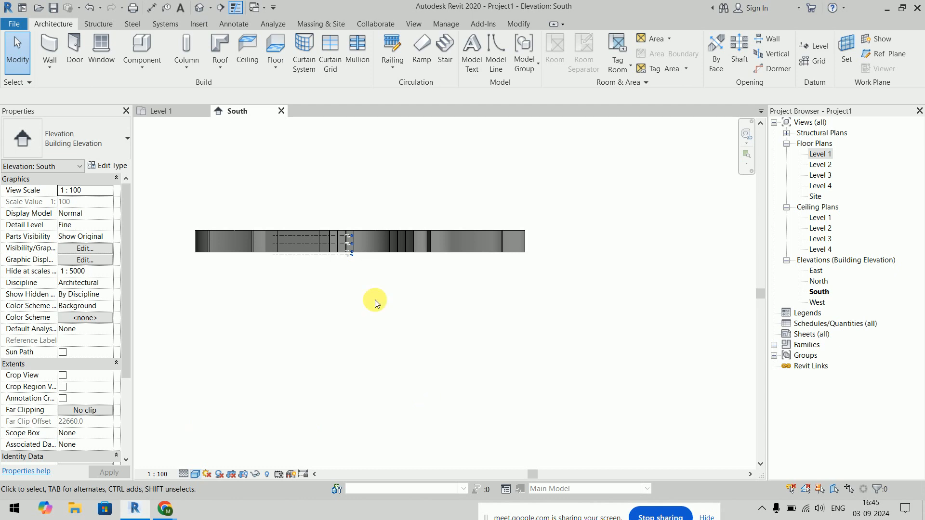
scroll(337, 233, "up", 4)
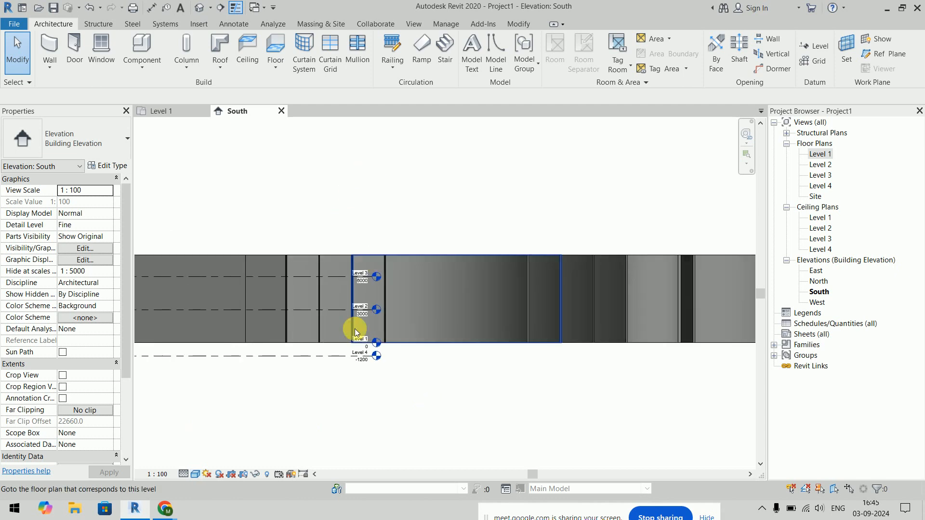
left_click(337, 356)
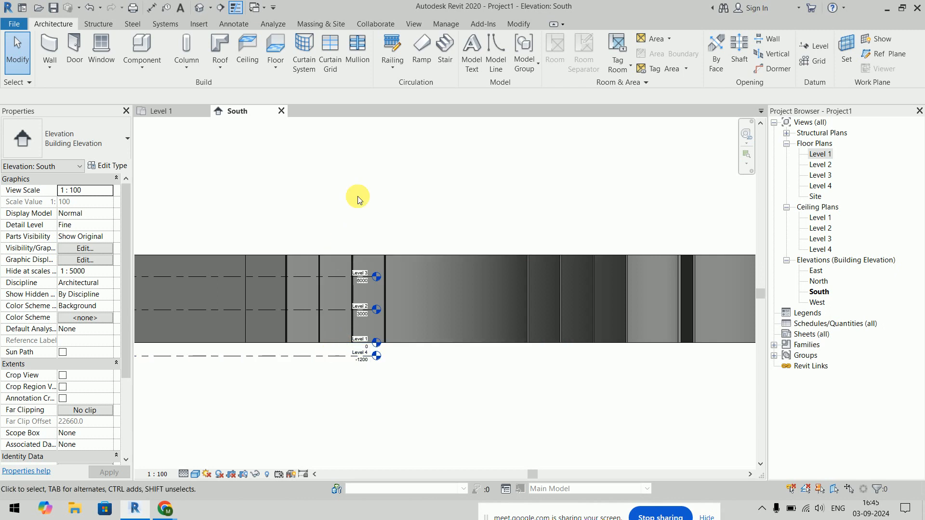
Step: Start a new wall in the Level 1 floor plan and set it to extend by Depth, unconnected at 8000 mm
left_click(176, 111)
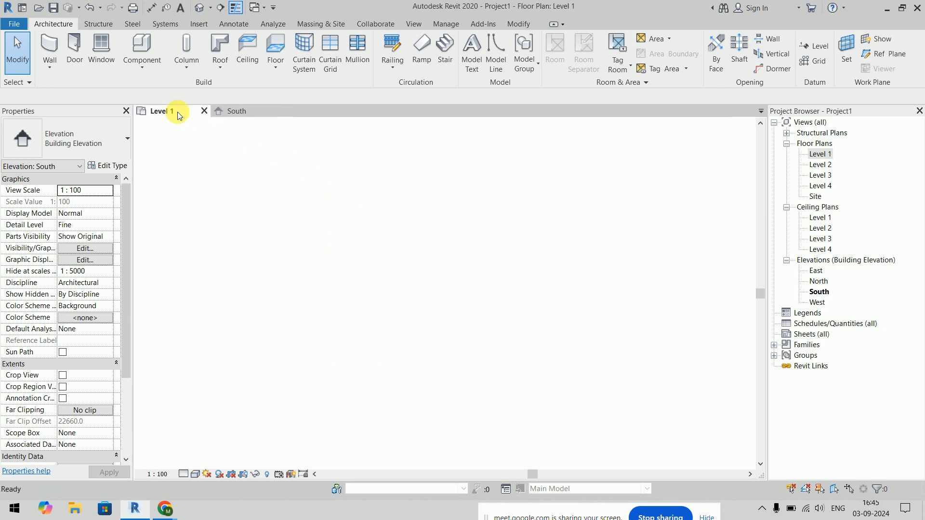
left_click(55, 41)
left_click(106, 99)
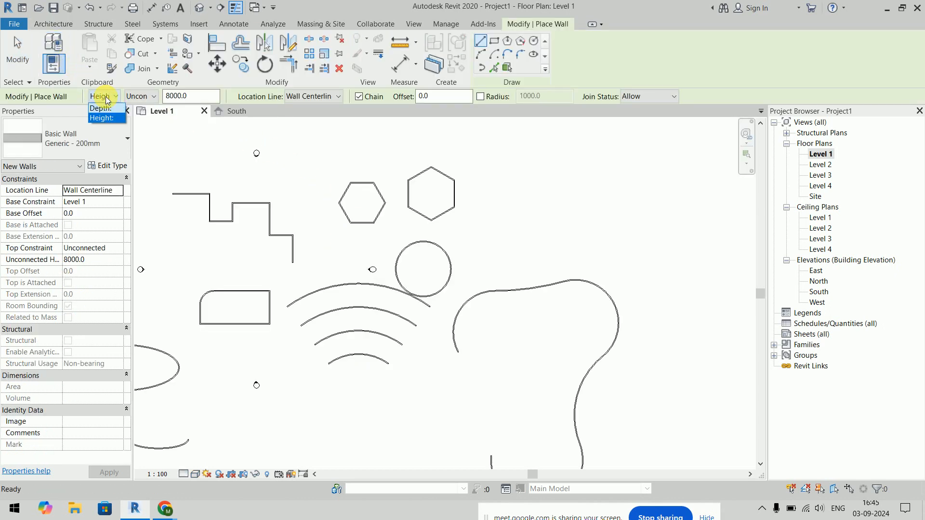
left_click(109, 110)
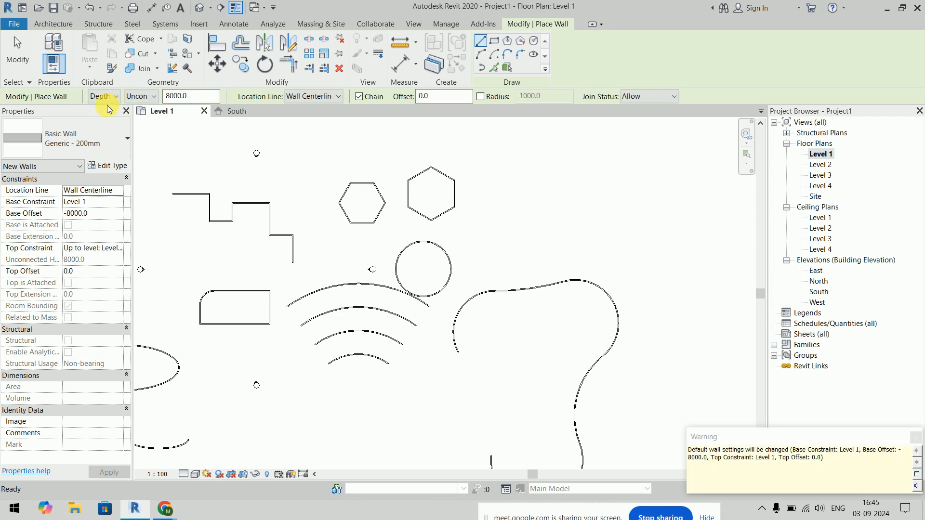
Step: Draw one straight horizontal wall to the right of the tangent arc chain, and switch to the South elevation
scroll(275, 289, "down", 3)
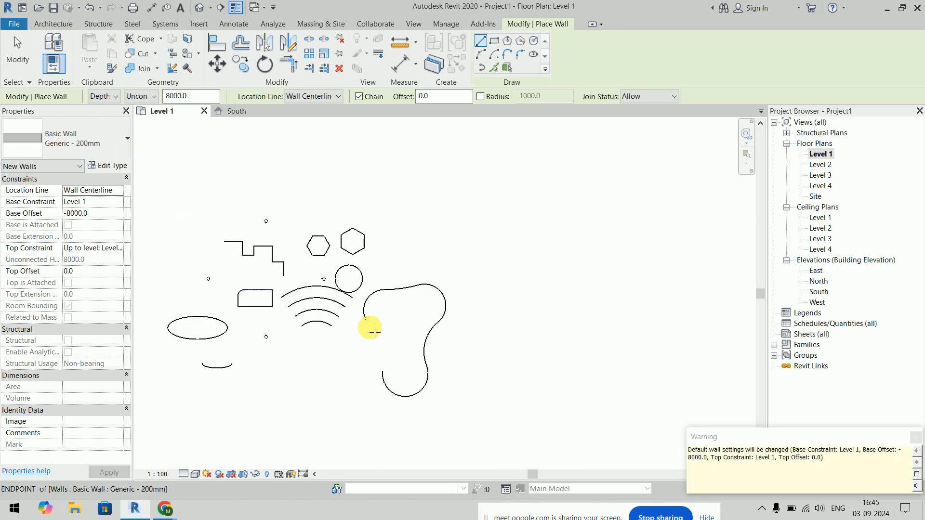
middle_click_drag(368, 326, 299, 237)
left_click(412, 242)
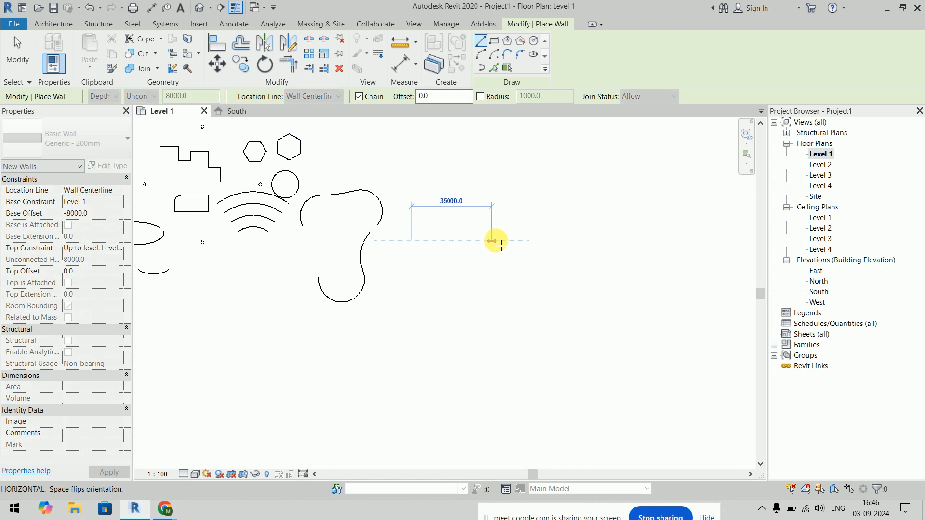
left_click(503, 242)
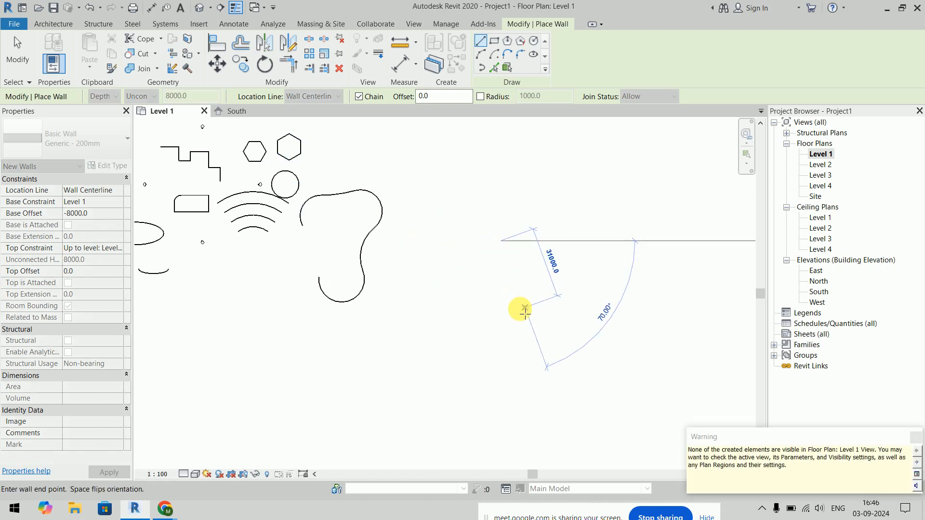
key("Escape")
key("Escape")
left_click(273, 113)
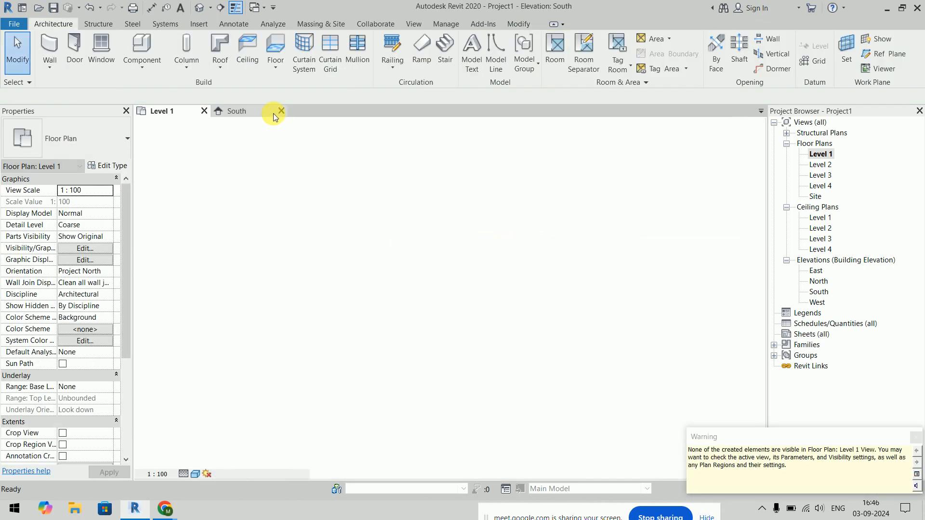
Step: Start a new wall in the Level 1 floor plan and set its Depth down to Level 4
scroll(558, 389, "down", 3)
middle_click_drag(516, 376, 305, 273)
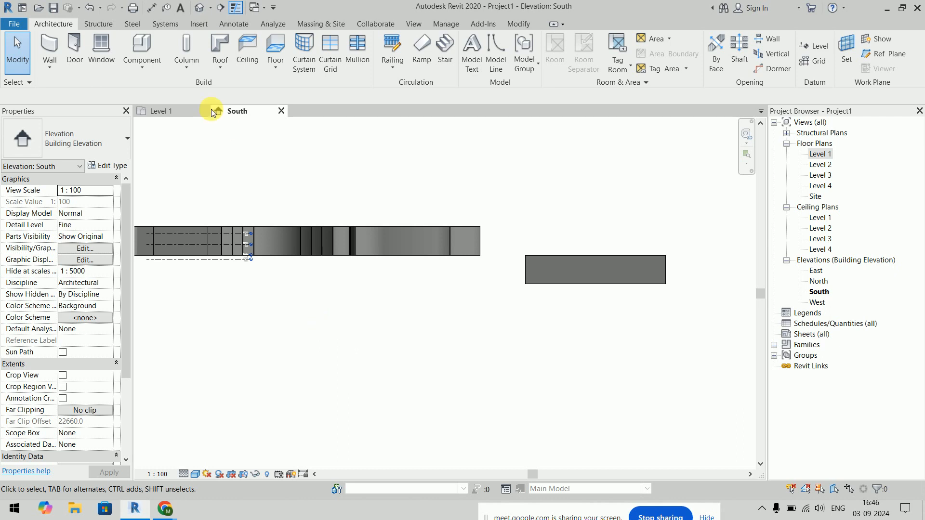
left_click(171, 111)
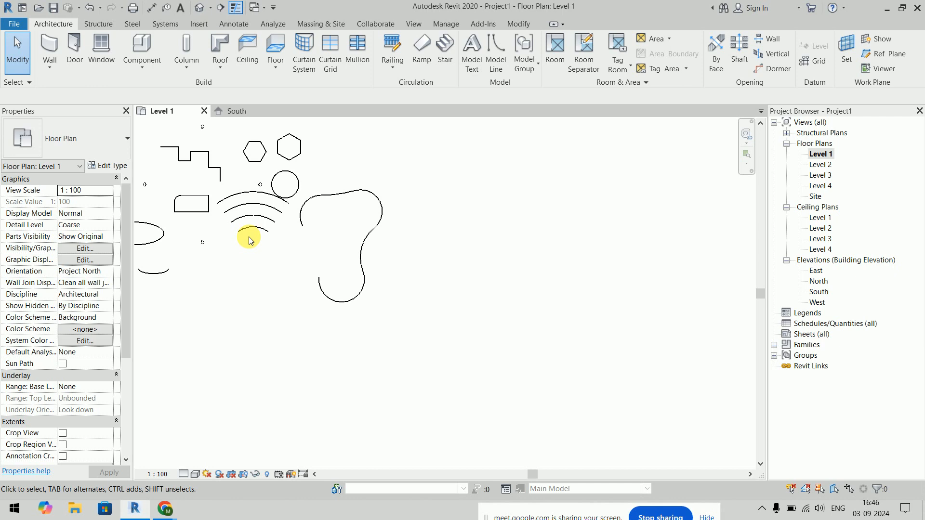
left_click(51, 40)
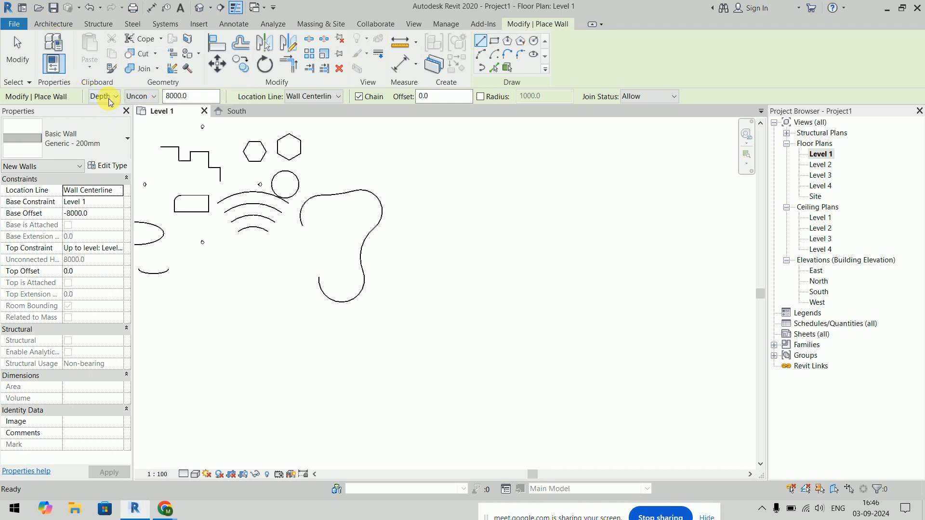
left_click_drag(194, 98, 144, 99)
left_click(144, 98)
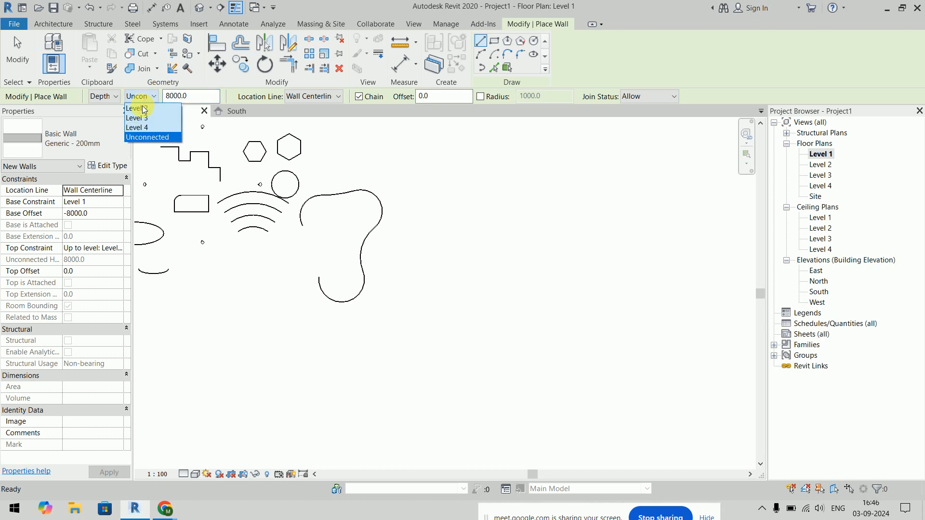
left_click(137, 127)
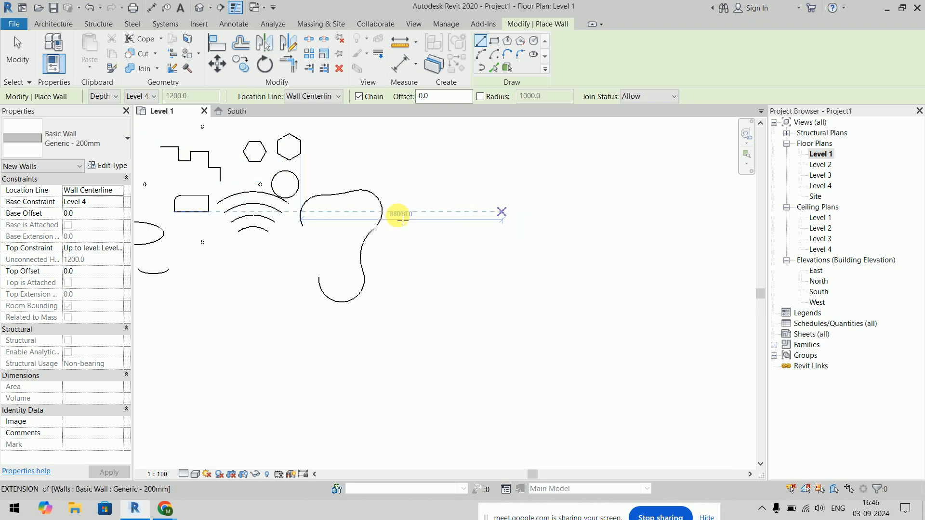
Step: Draw one straight horizontal wall about 33000 mm long in the empty area to the right of the tangent arc chain
left_click(416, 223)
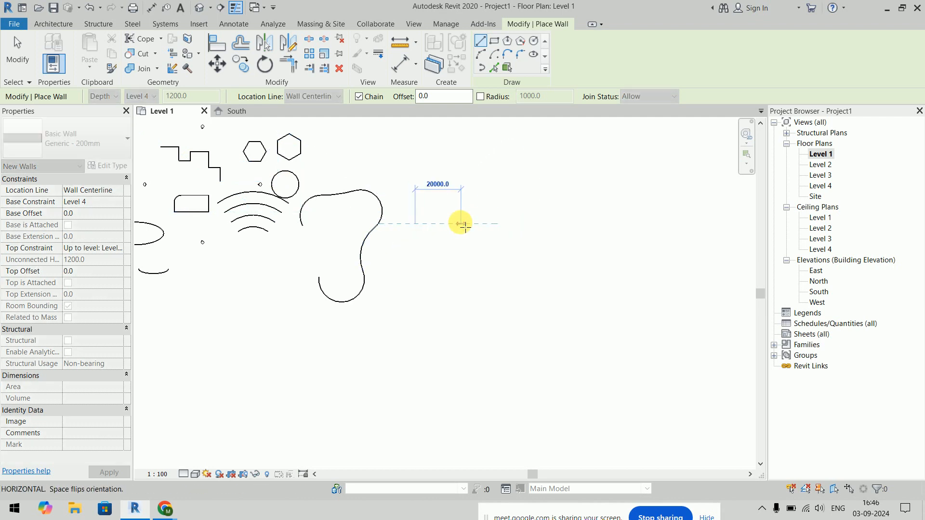
key("Escape")
left_click(564, 262)
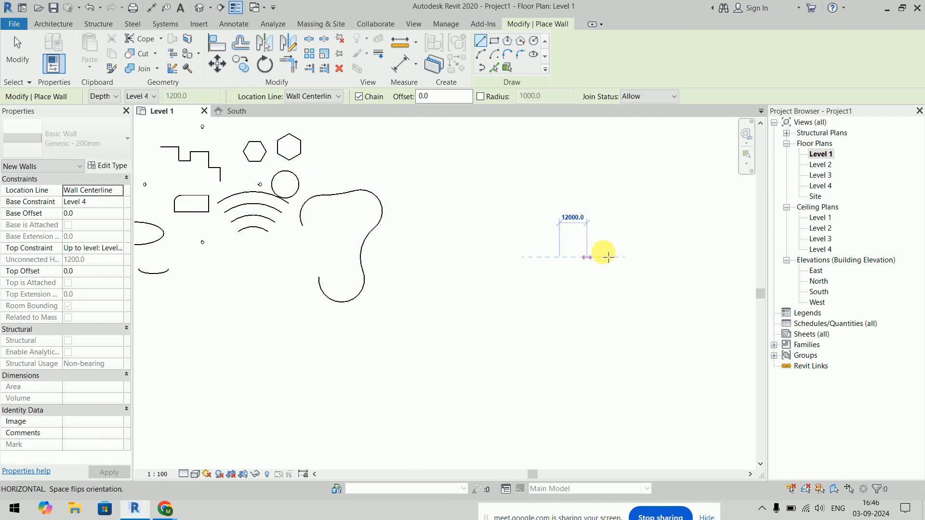
left_click(634, 258)
key("Escape")
key("Escape")
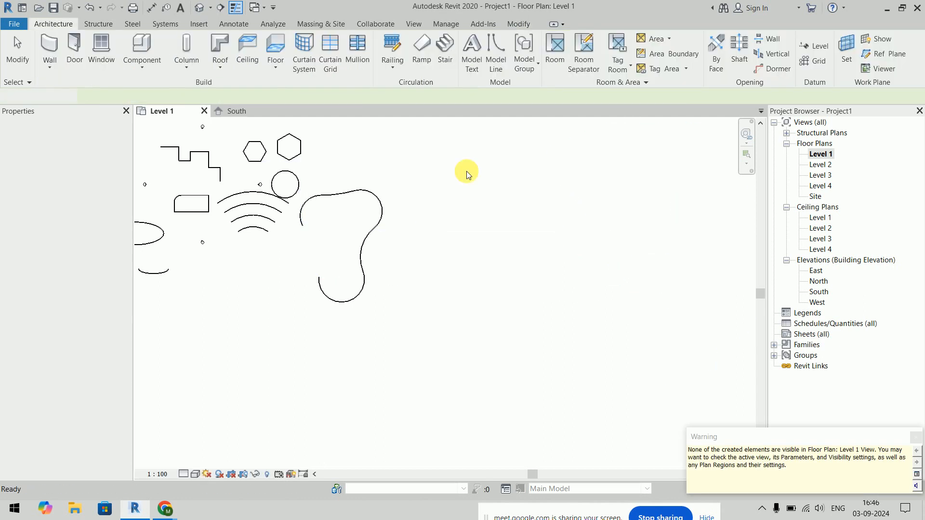
Step: Examine in the South elevation how the Depth walls sit relative to the other walls and the levels
left_click(237, 111)
middle_click_drag(522, 337, 286, 293)
scroll(300, 293, "down", 5)
scroll(277, 295, "up", 1)
scroll(278, 295, "up", 2)
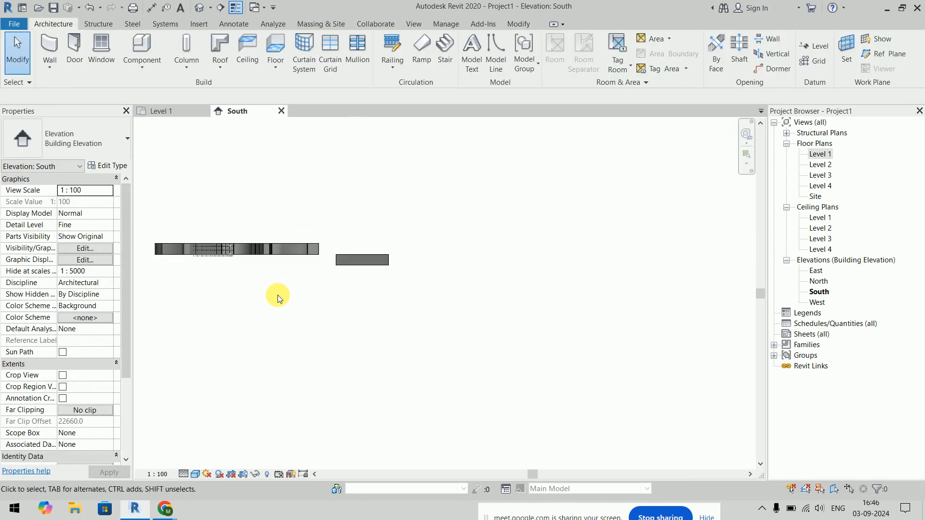
left_click_drag(331, 227, 449, 345)
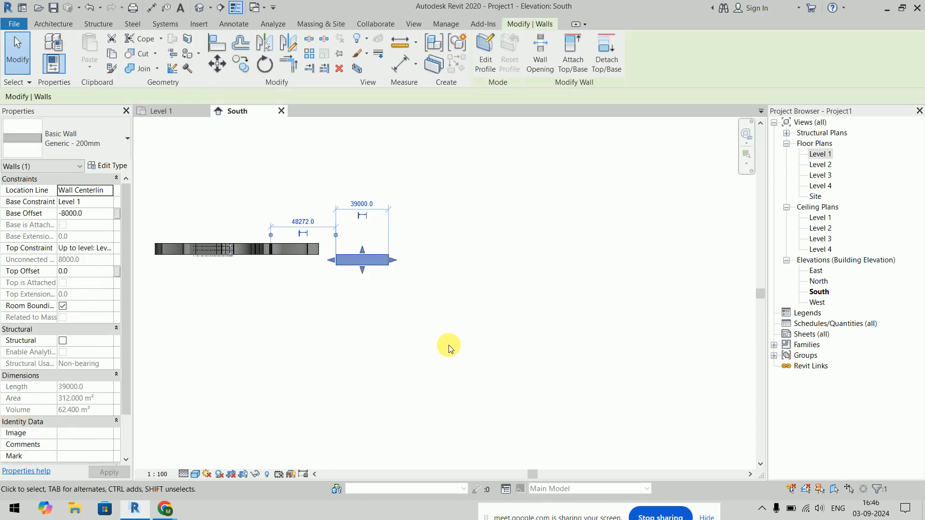
scroll(449, 345, "down", 2)
scroll(446, 346, "up", 2)
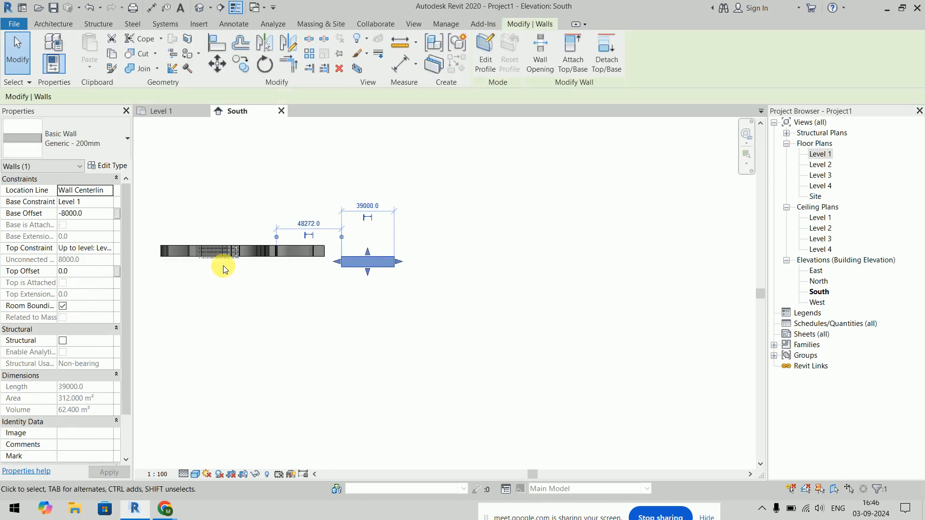
scroll(221, 265, "up", 2)
scroll(224, 265, "down", 4)
left_click(340, 367)
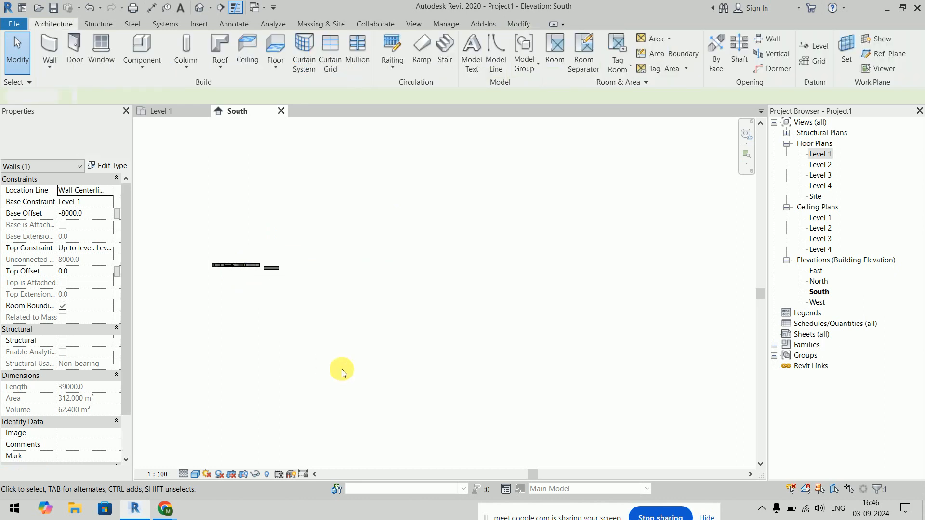
left_click_drag(177, 230, 606, 392)
left_click(424, 310)
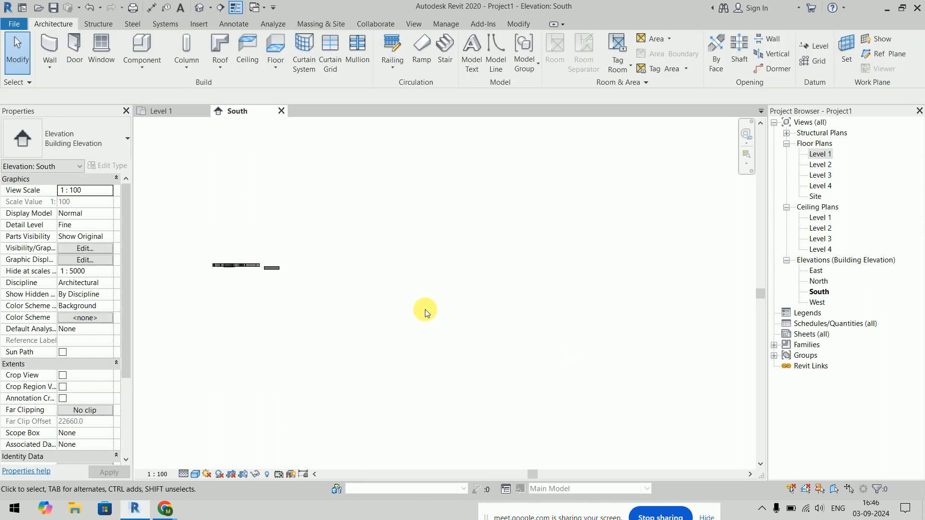
Step: Check the Level 1 floor plan for the Depth walls and view the whole model in the default 3D view
left_click(175, 113)
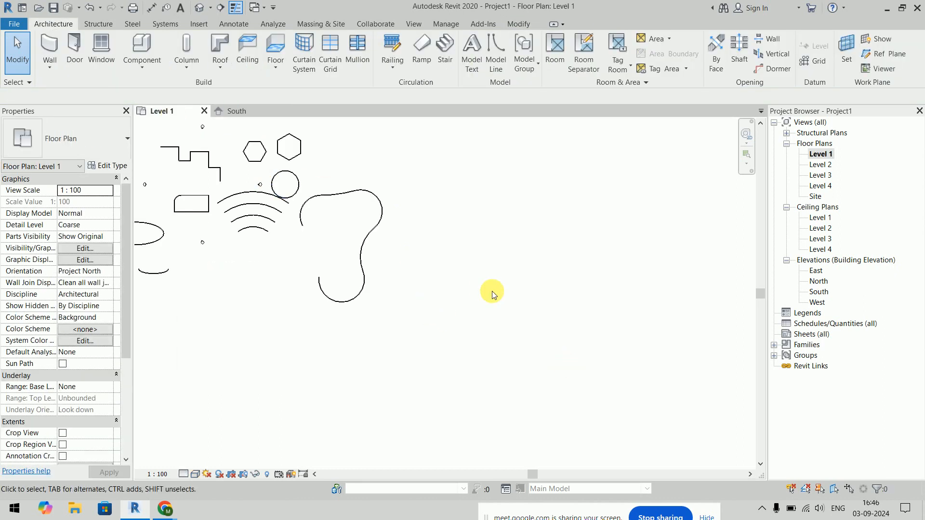
scroll(459, 238, "down", 4)
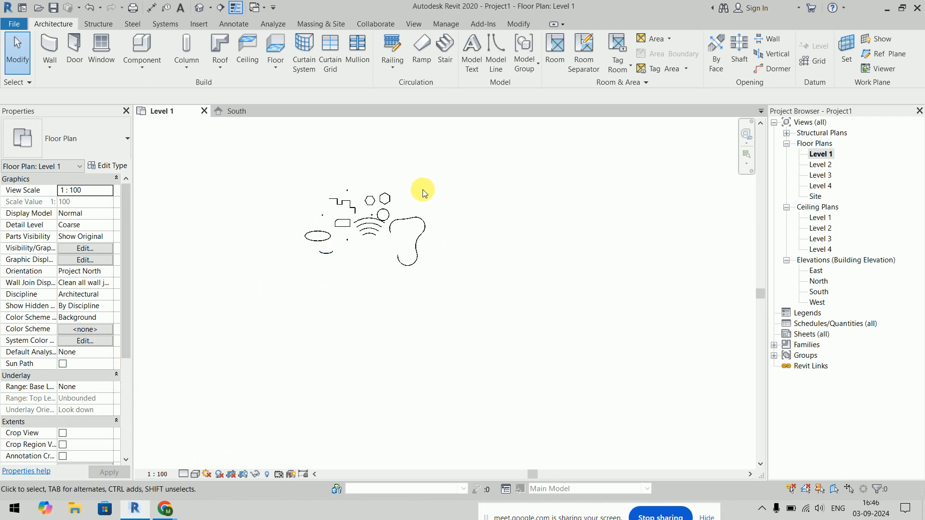
left_click_drag(423, 190, 638, 372)
left_click(199, 8)
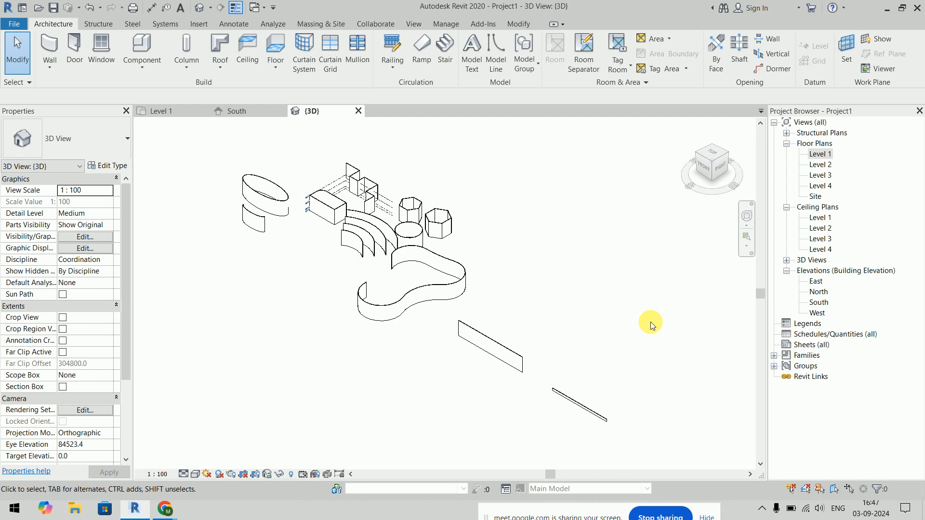
Step: Move the South elevation marker in the Level 1 floor plan well below all the drawn walls
left_click(174, 114)
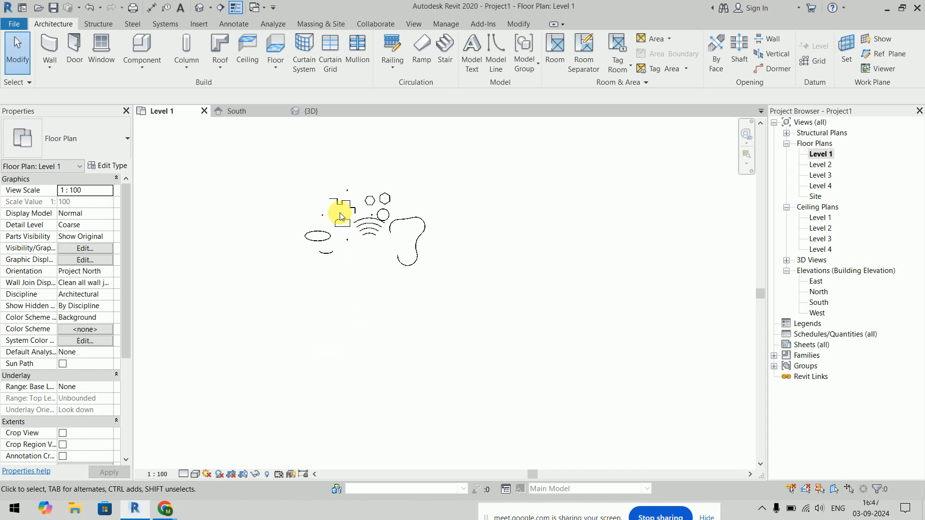
scroll(339, 215, "up", 5)
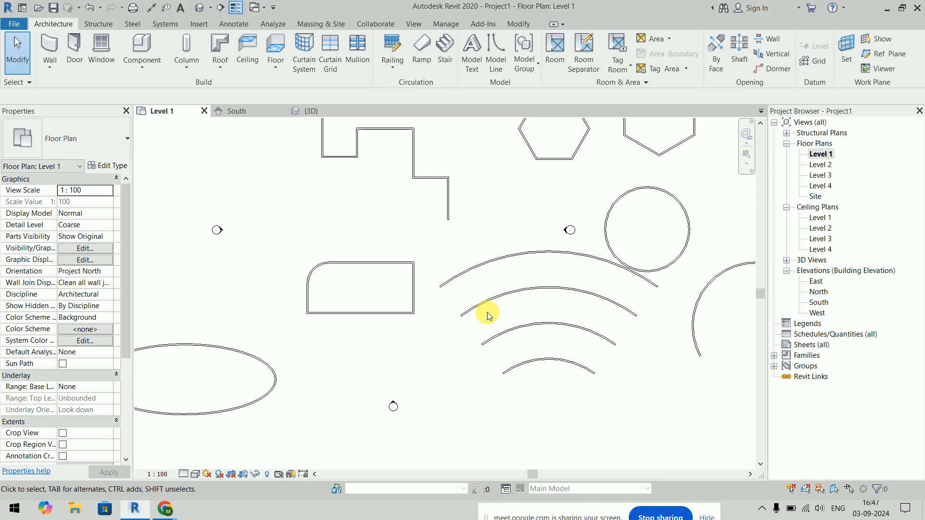
scroll(487, 312, "down", 8)
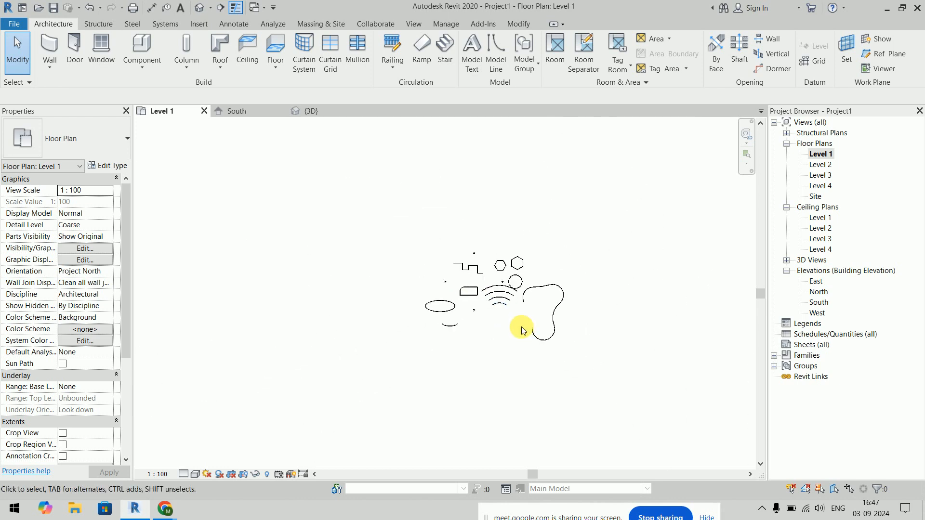
middle_click_drag(522, 324, 428, 197)
scroll(427, 198, "up", 2)
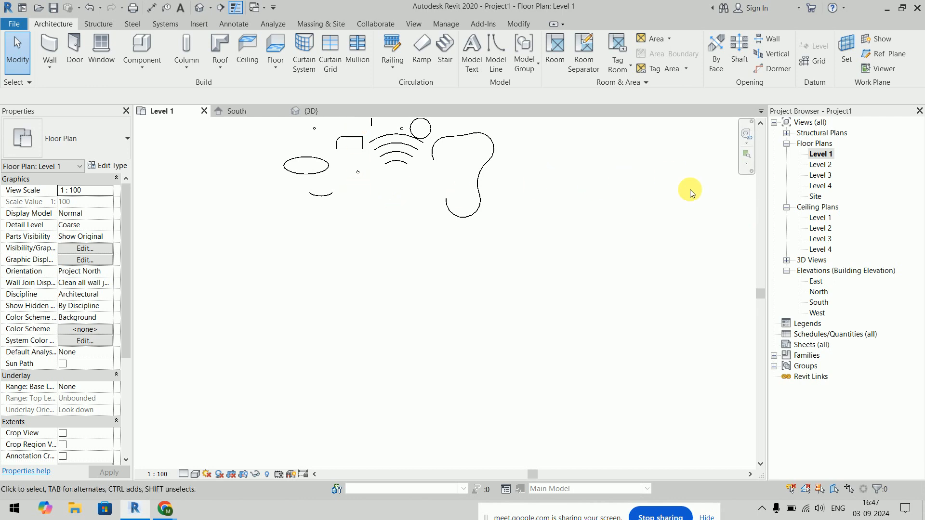
mouse_move(348, 163)
left_mouse_down()
mouse_move(370, 187)
mouse_move(358, 368)
mouse_move(366, 423)
left_mouse_up()
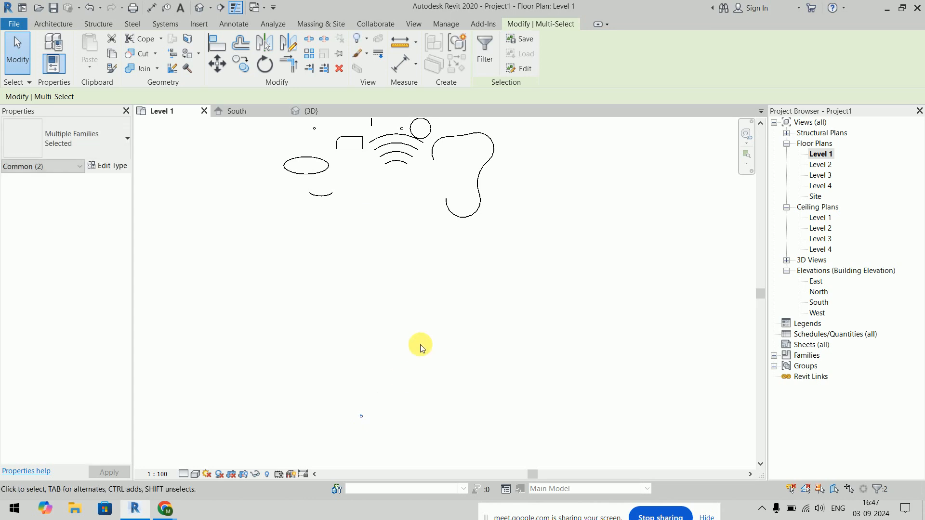
left_click(421, 345)
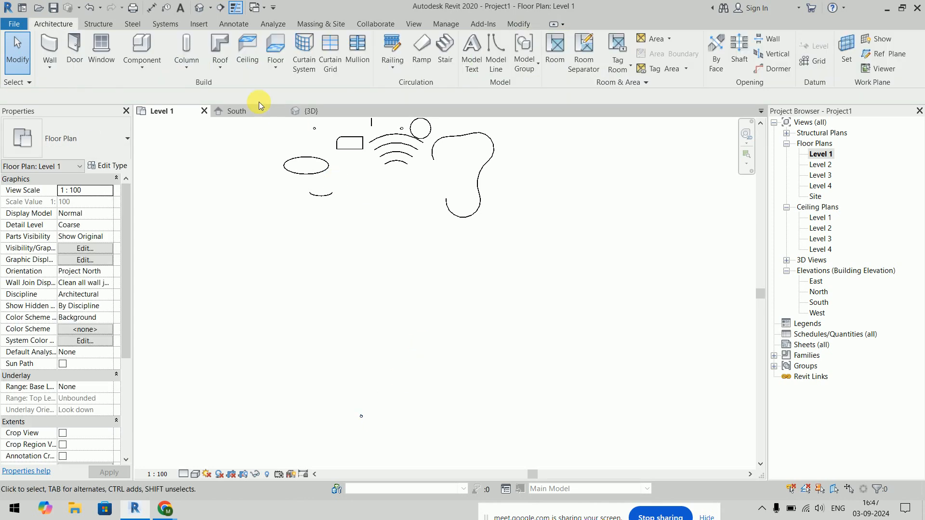
Step: Move the thin Level 4 depth wall in the South elevation so its left end sits at the level heads, and check its base against Level 4
left_click(237, 110)
scroll(284, 264, "up", 5)
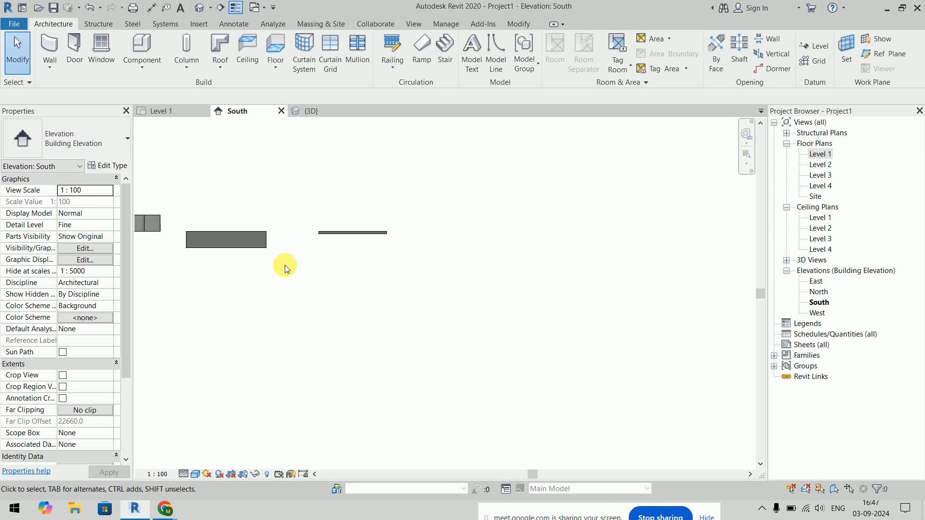
middle_click_drag(284, 265, 574, 283)
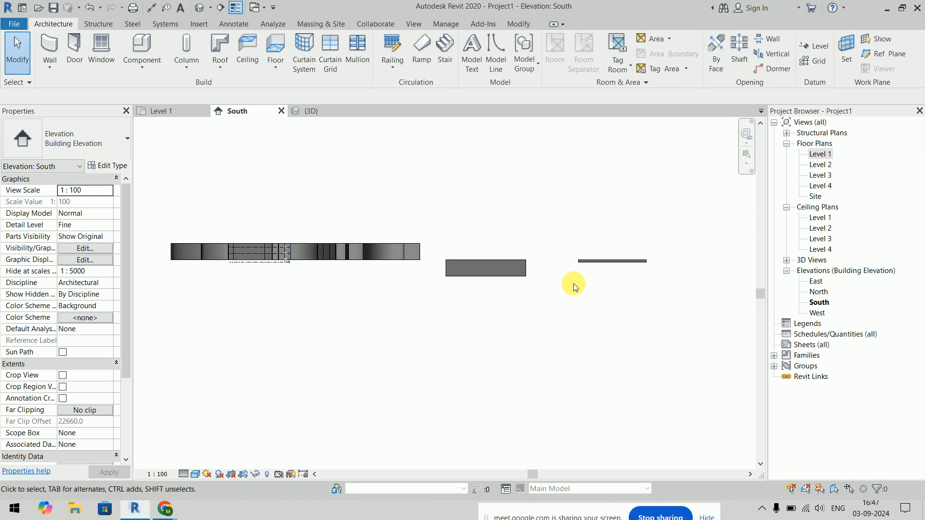
scroll(594, 262, "up", 3)
left_click(597, 256)
left_click_drag(663, 264, 188, 295)
middle_click_drag(188, 295, 559, 324)
left_click_drag(441, 286, 374, 288)
scroll(370, 285, "up", 3)
scroll(270, 289, "up", 4)
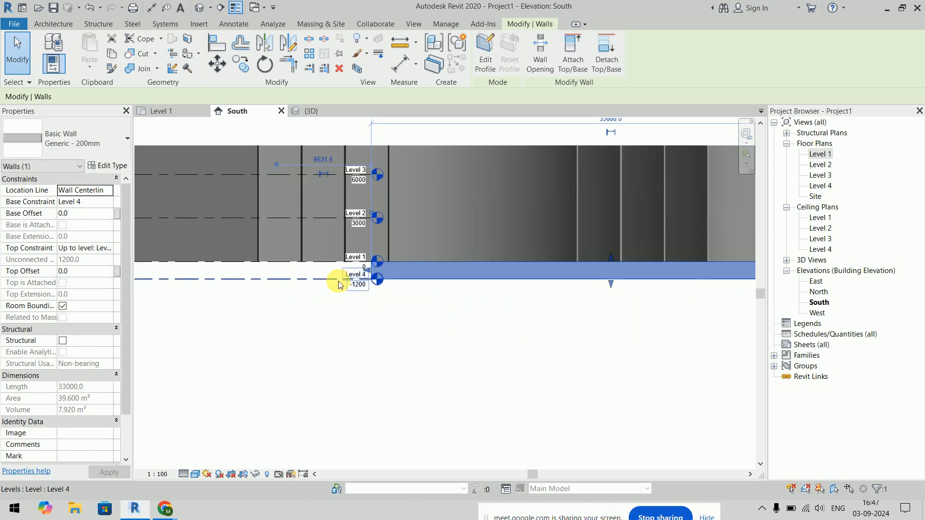
left_click(389, 361)
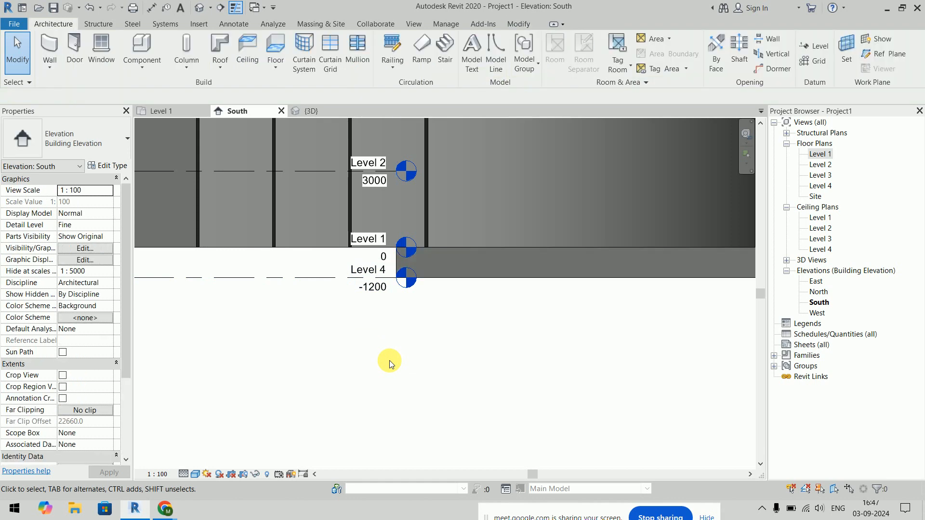
left_click(479, 278)
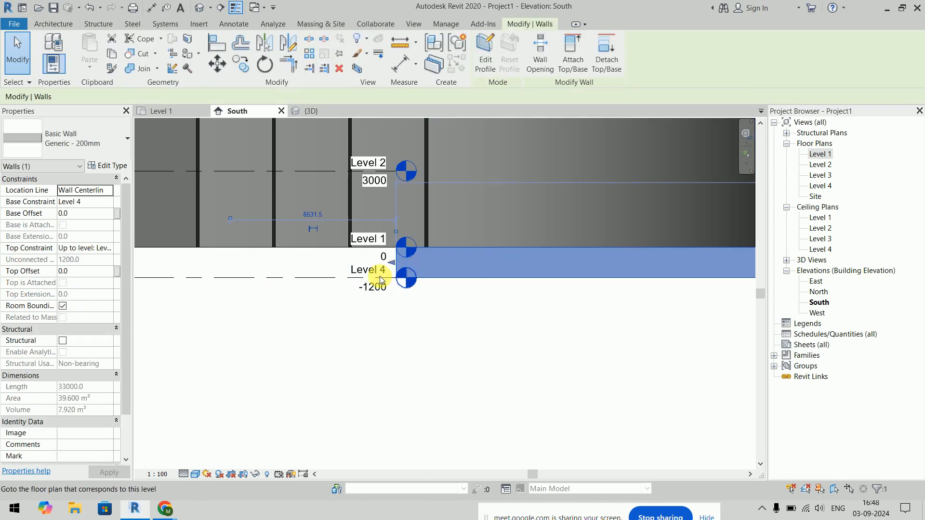
left_click(467, 354)
Step: Move the 8000 mm deep wall in the South elevation so its left end meets the right end of the thin wall
scroll(467, 355, "down", 5)
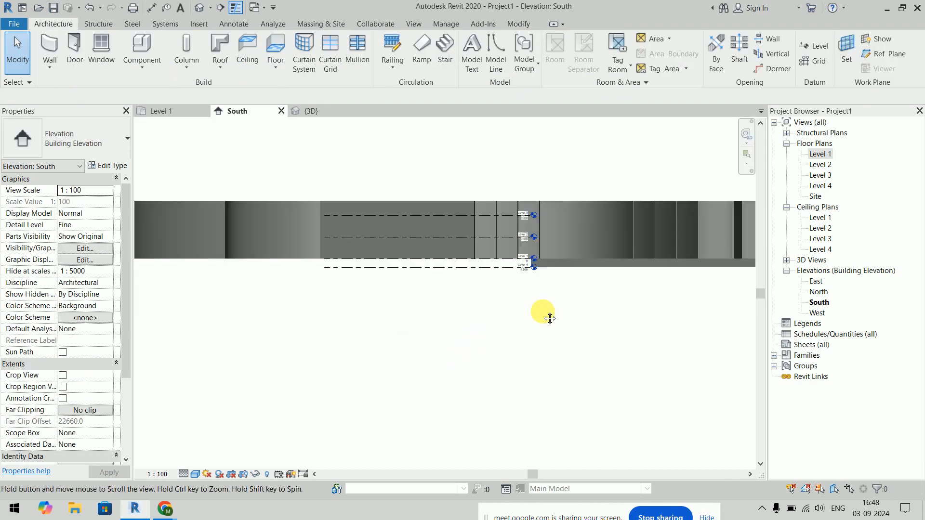
scroll(543, 311, "down", 3)
middle_click_drag(687, 355, 481, 299)
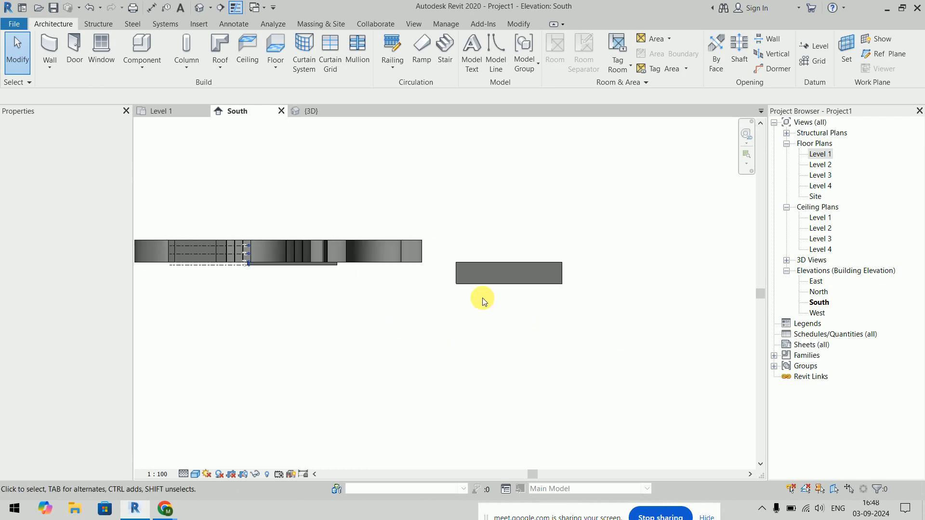
left_click_drag(505, 281, 386, 301)
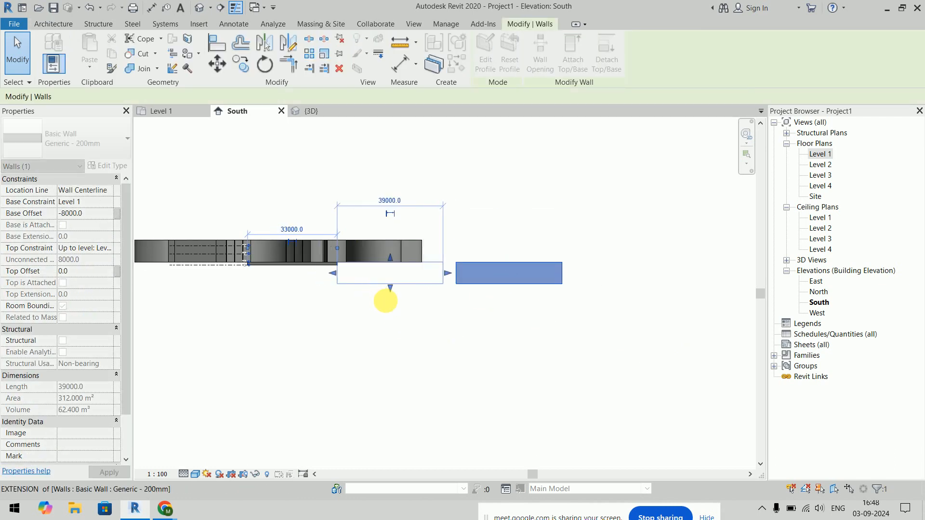
scroll(268, 234, "up", 1)
scroll(268, 236, "up", 3)
scroll(295, 335, "up", 2)
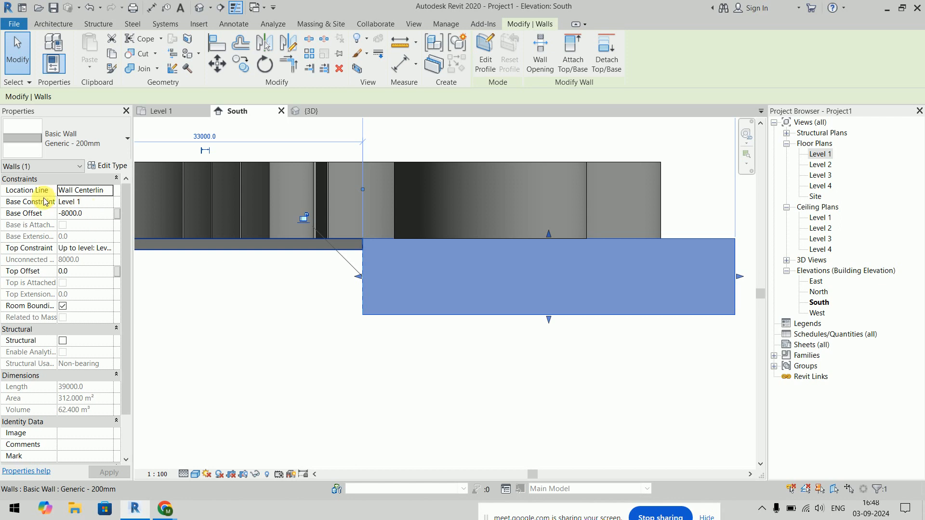
Step: Set the deep wall's top constraint to Up to level: Level 4 and its base offset to 0
left_click(110, 248)
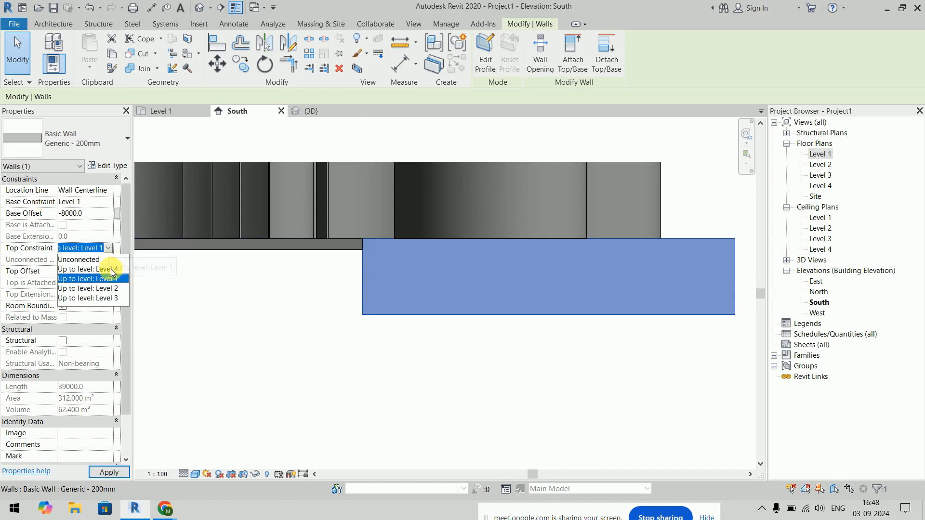
left_click(91, 269)
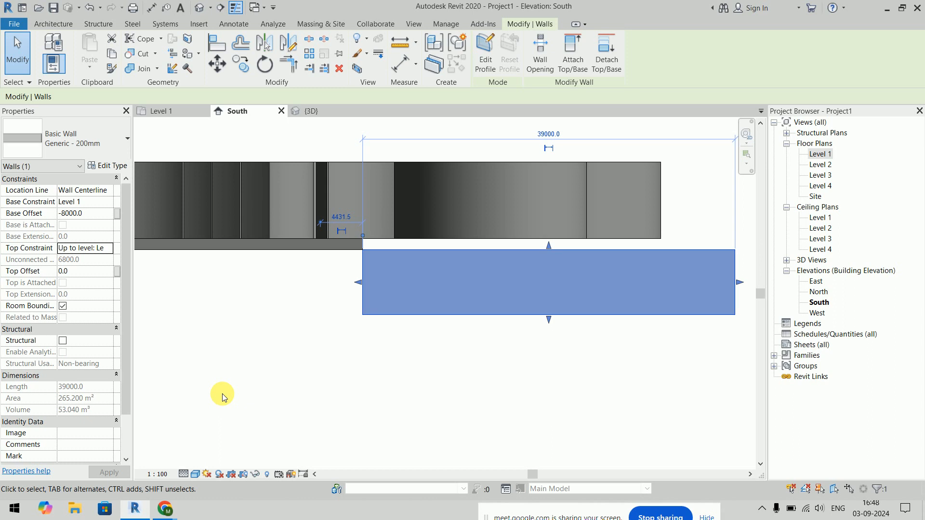
left_click(92, 214)
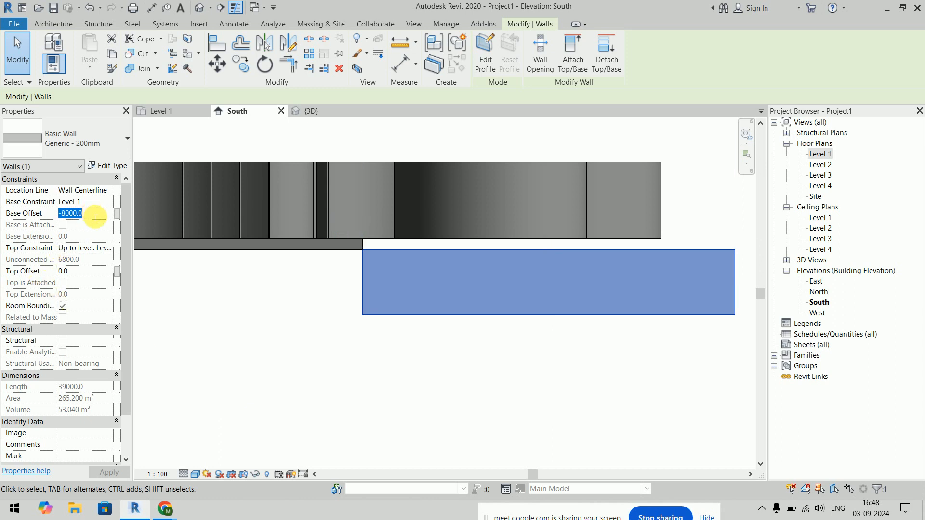
type("0")
key("Return")
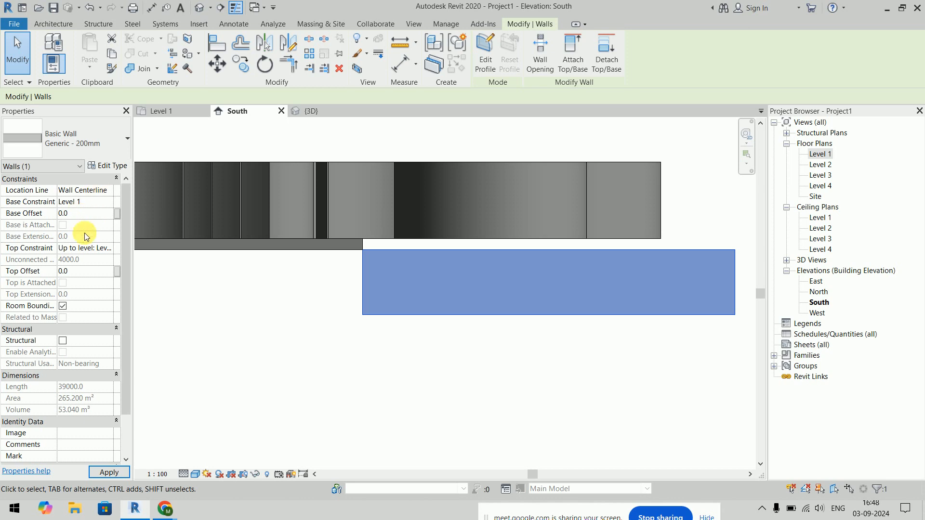
Step: Set the deep wall's top constraint in the South elevation to Up to level: Level 1
left_click(116, 472)
left_click(556, 294)
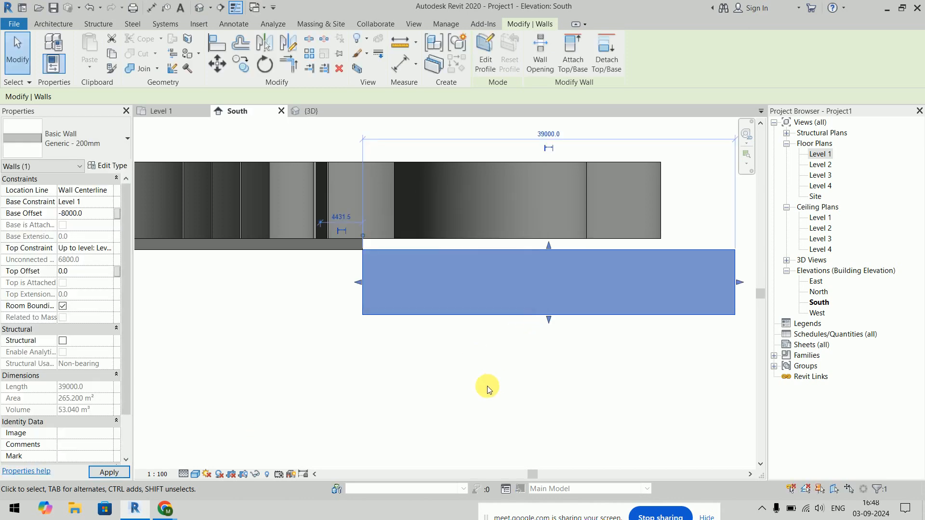
left_click(110, 250)
left_click(110, 250)
left_click(109, 277)
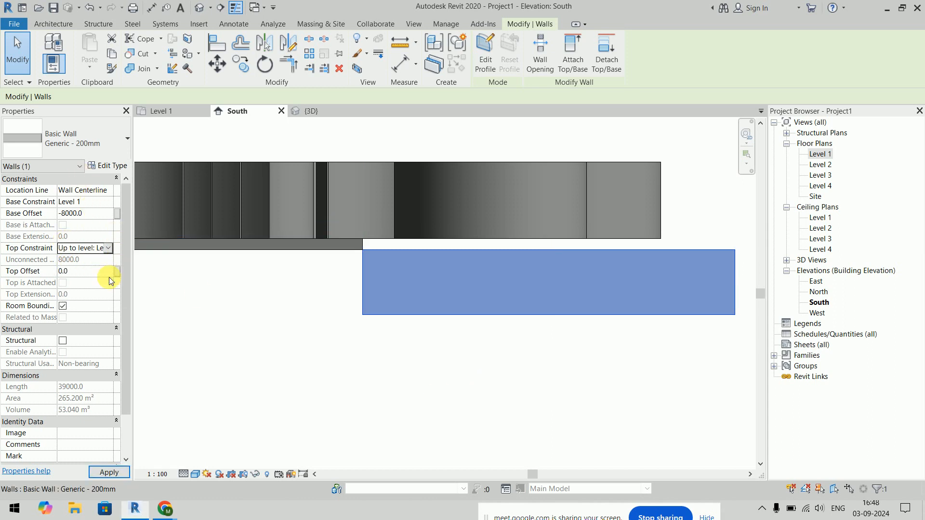
Step: Set the deep wall's base constraint to Level 4 with a base offset of 0 and apply the change
left_click(107, 202)
left_click(108, 202)
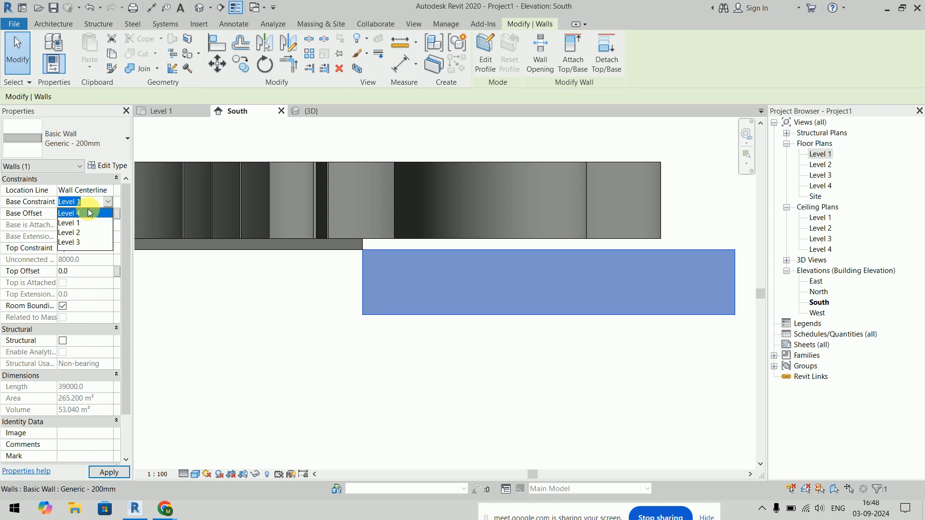
left_click(94, 213)
left_click(97, 214)
type("0")
key("Return")
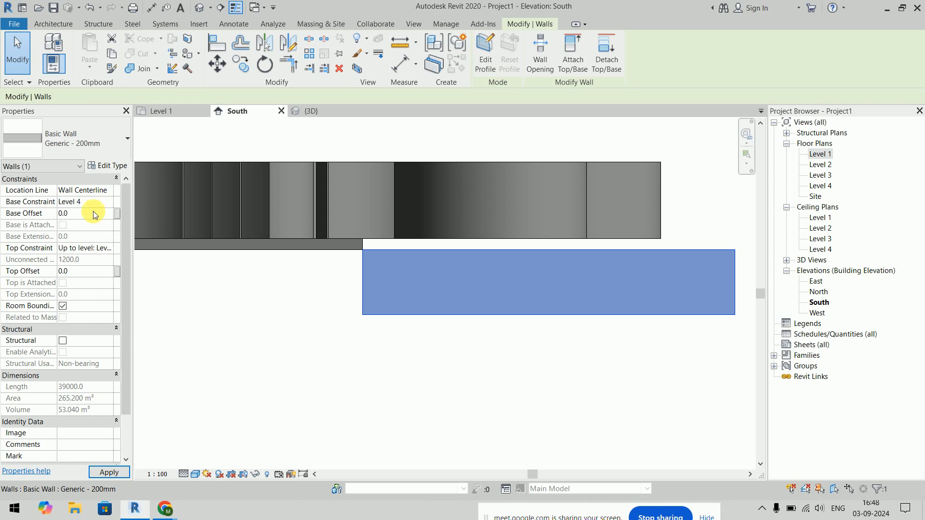
left_click(108, 472)
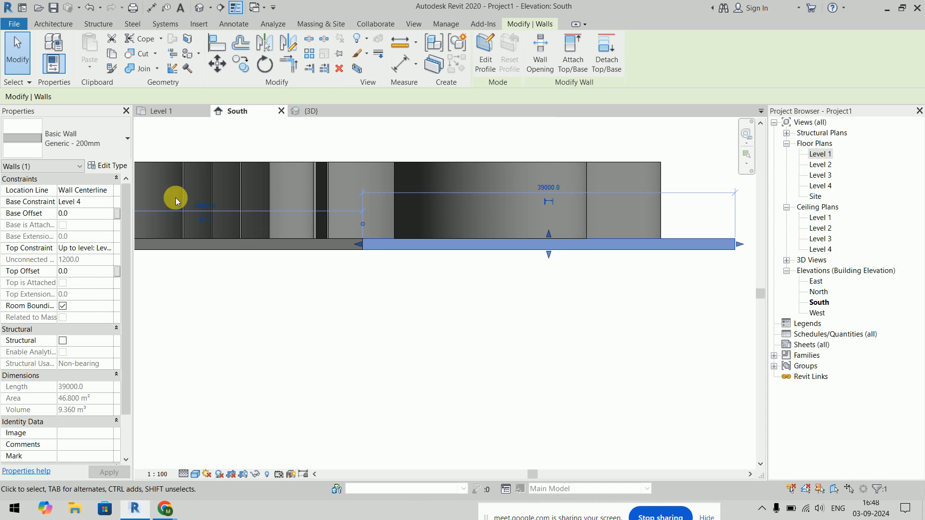
left_click(484, 319)
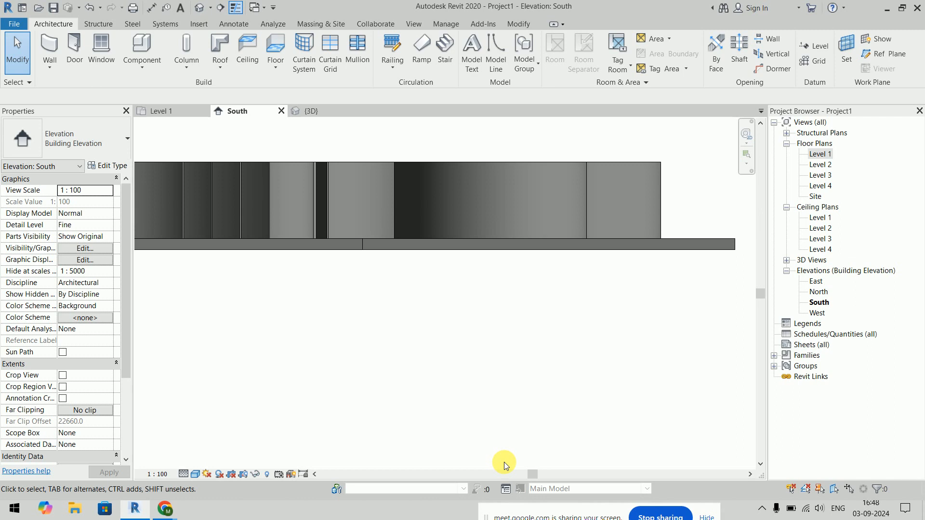
Step: Select all the walls above Level 1 in the South elevation and set their top constraint to Up to level: Level 2
scroll(574, 317, "down", 2)
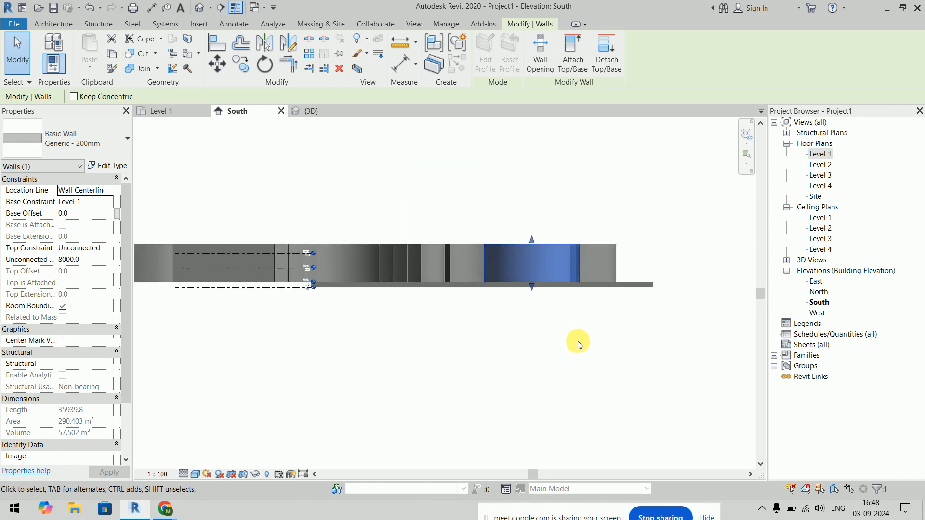
left_click(480, 366)
scroll(506, 352, "down", 2)
left_click_drag(622, 223, 180, 270)
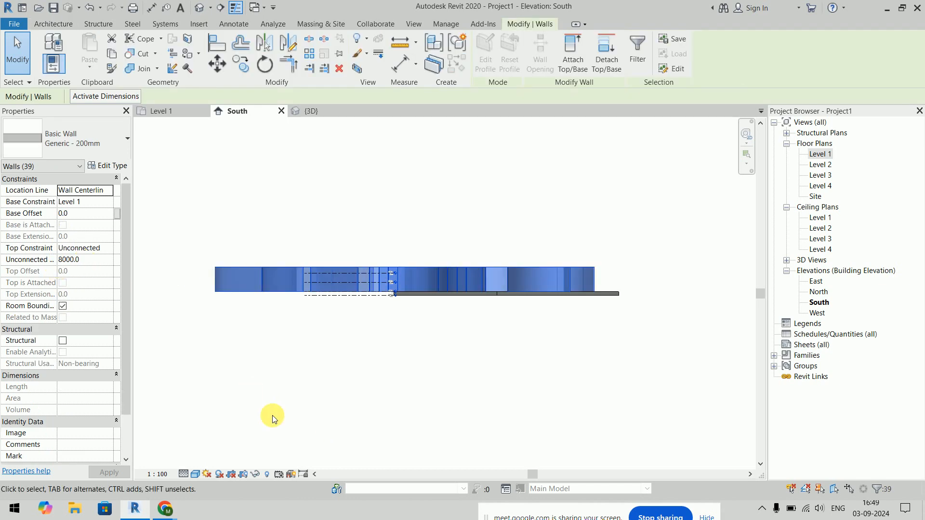
left_click(110, 248)
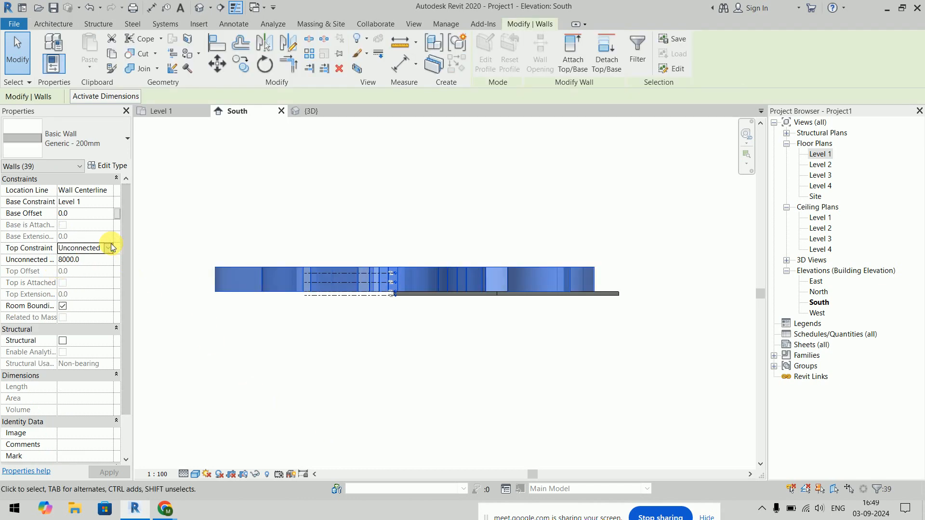
left_click(112, 248)
left_click(116, 289)
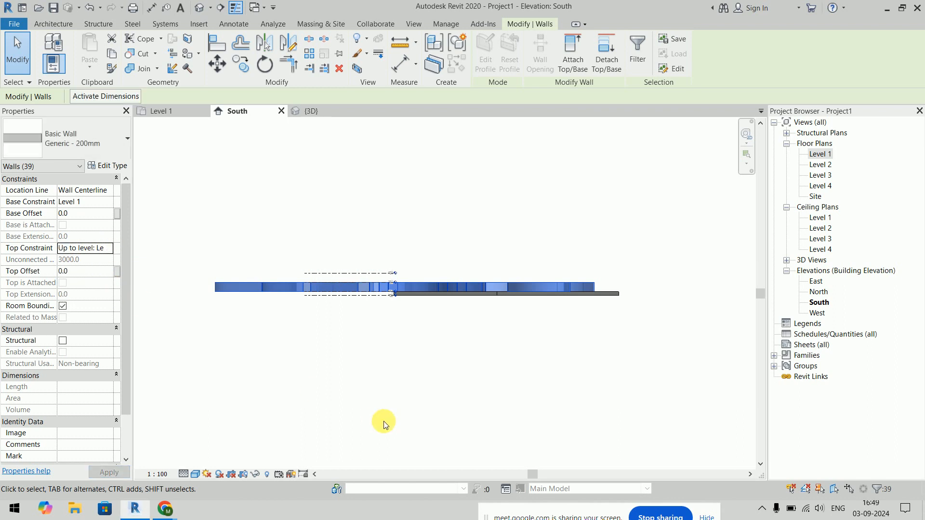
left_click(384, 424)
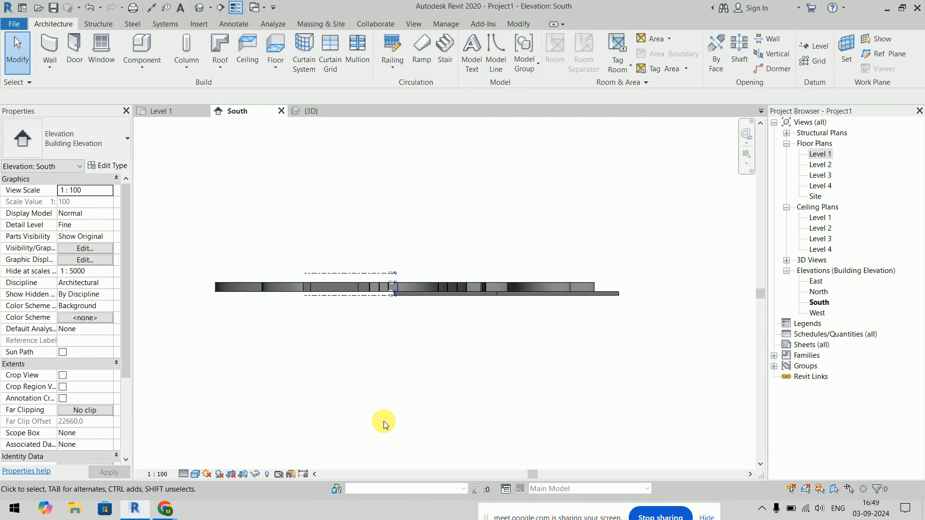
Step: Delete all the walls in the South elevation and open the Level 1 floor plan
left_click(227, 283)
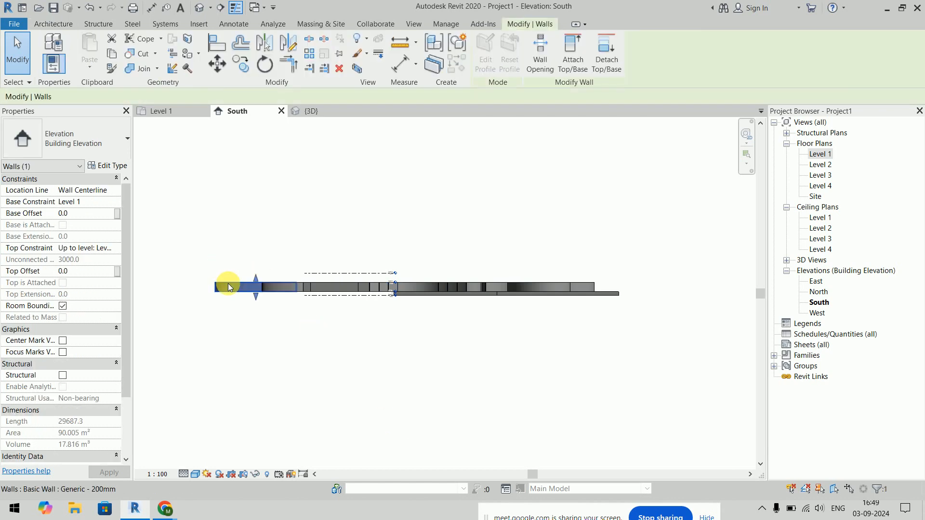
key("Escape")
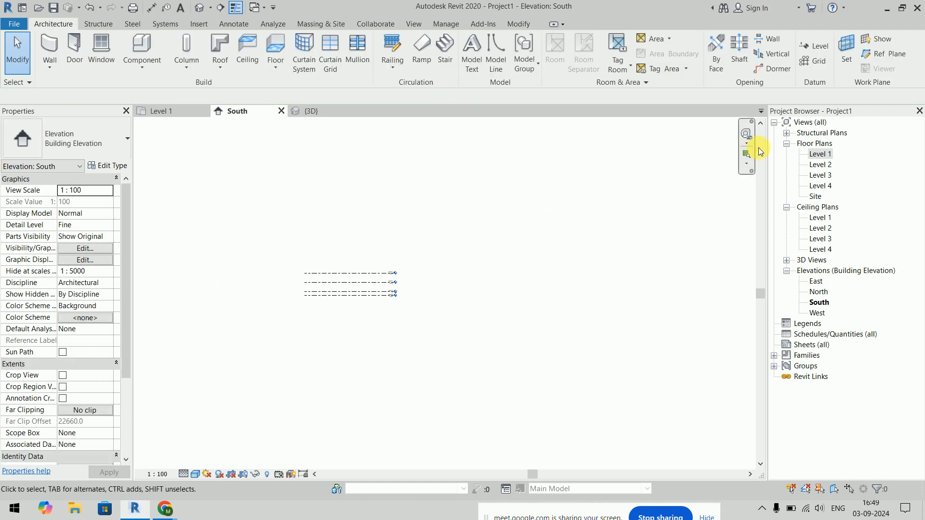
double_click(820, 154)
scroll(366, 250, "down", 3)
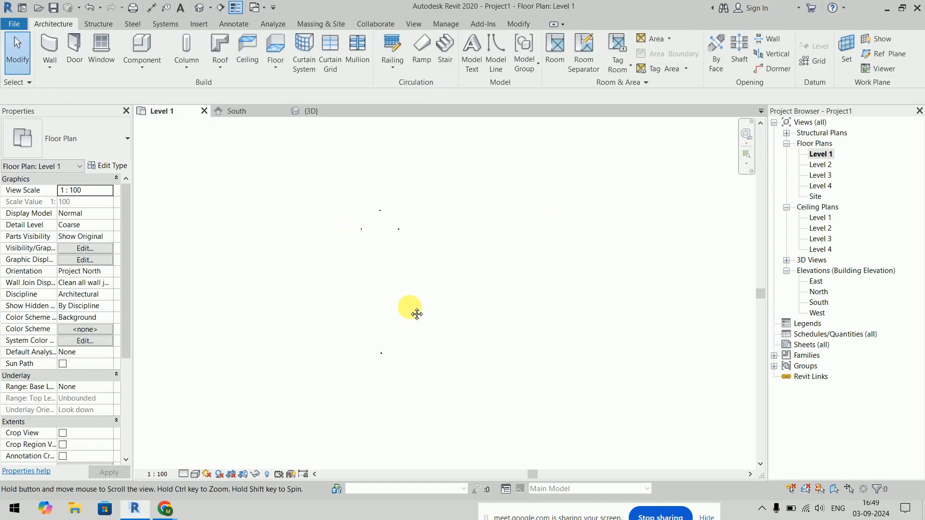
scroll(398, 268, "up", 3)
Step: Draw a horizontal wall about 4500 mm long between the elevation markers, using the Height option up to Level 2
key("w")
key("a")
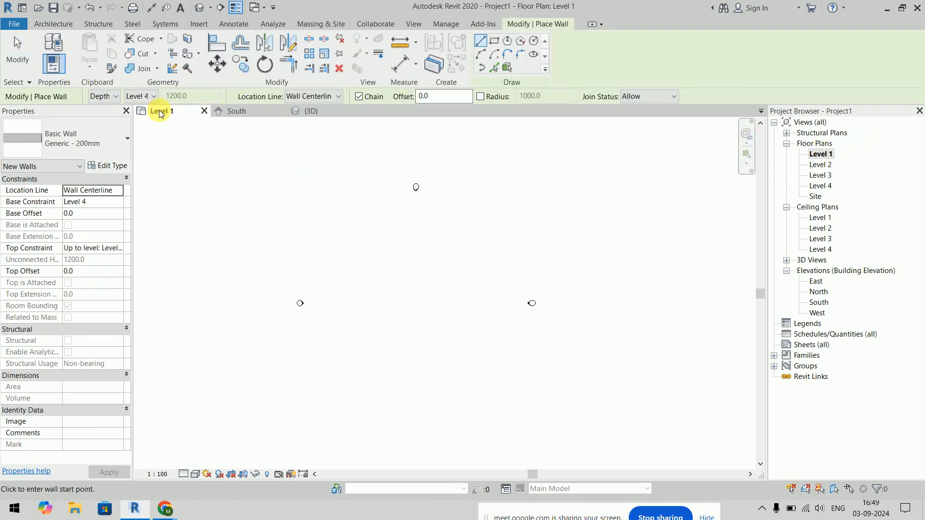
left_click(103, 98)
left_click(102, 112)
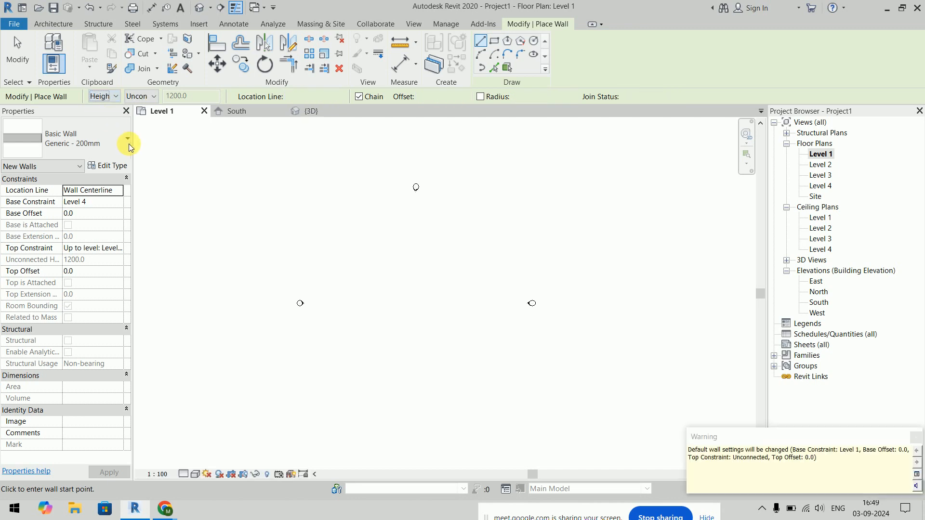
left_click(153, 96)
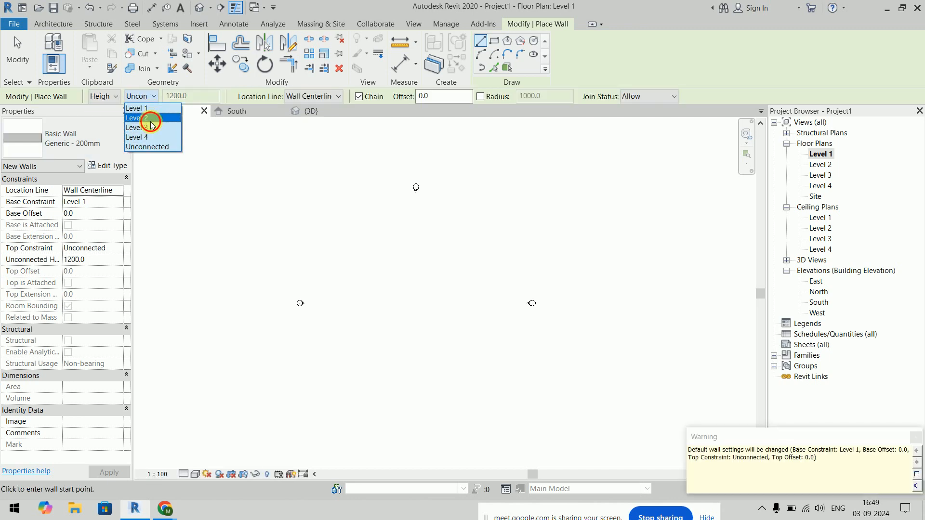
left_click(142, 113)
left_click(351, 293)
scroll(368, 294, "up", 5)
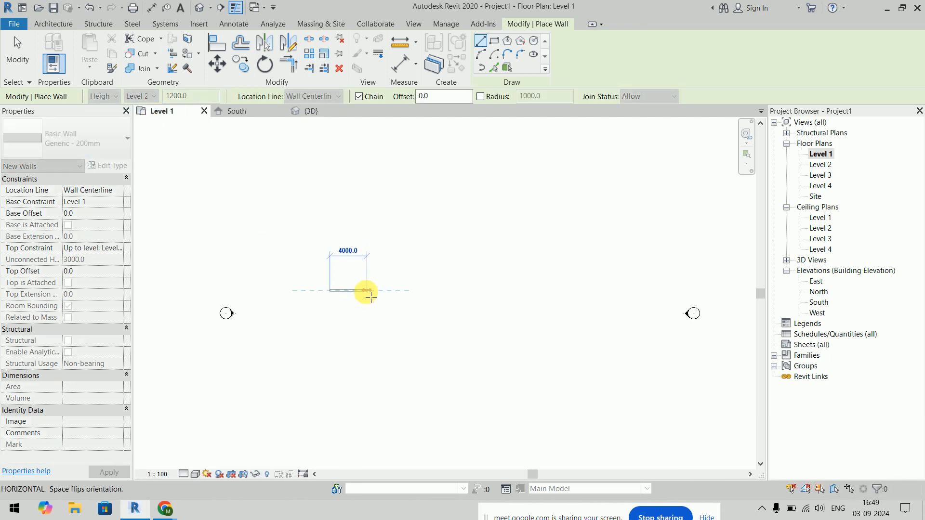
left_click(387, 295)
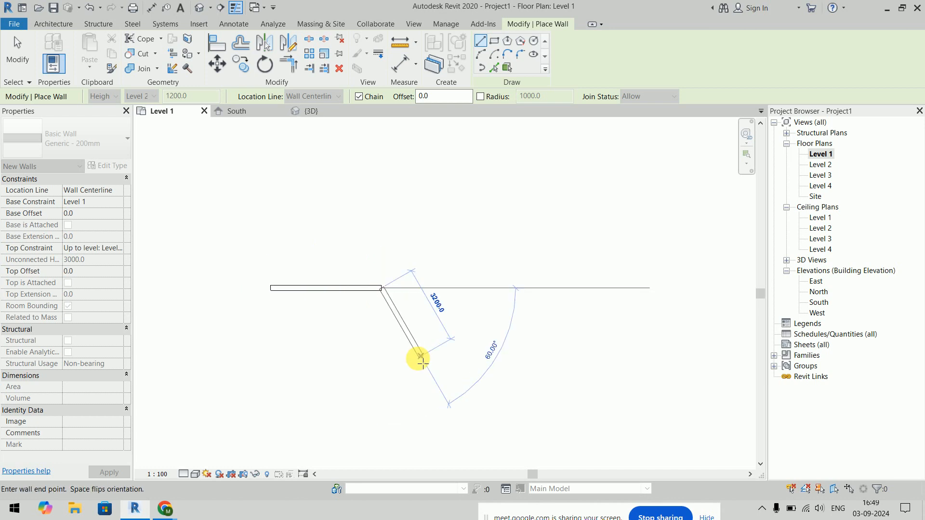
key("Escape")
key("Escape")
Step: Examine the new wall in the 3D view and against the level lines in the South elevation
left_click(331, 116)
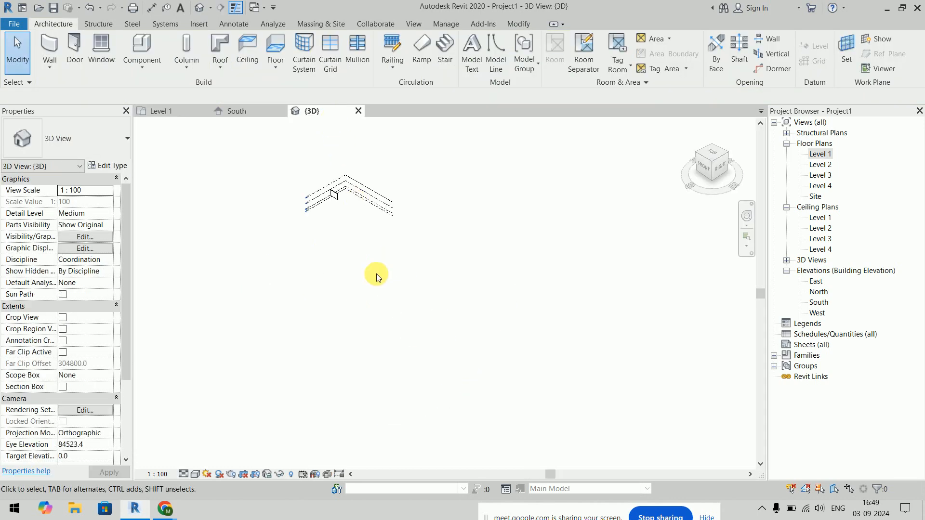
left_click(256, 115)
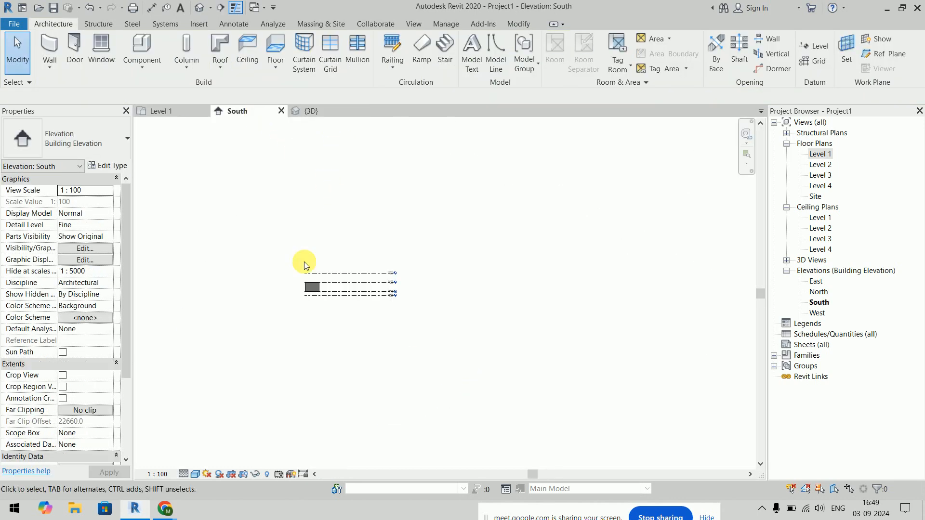
middle_click_drag(511, 268, 393, 297)
scroll(324, 300, "down", 1)
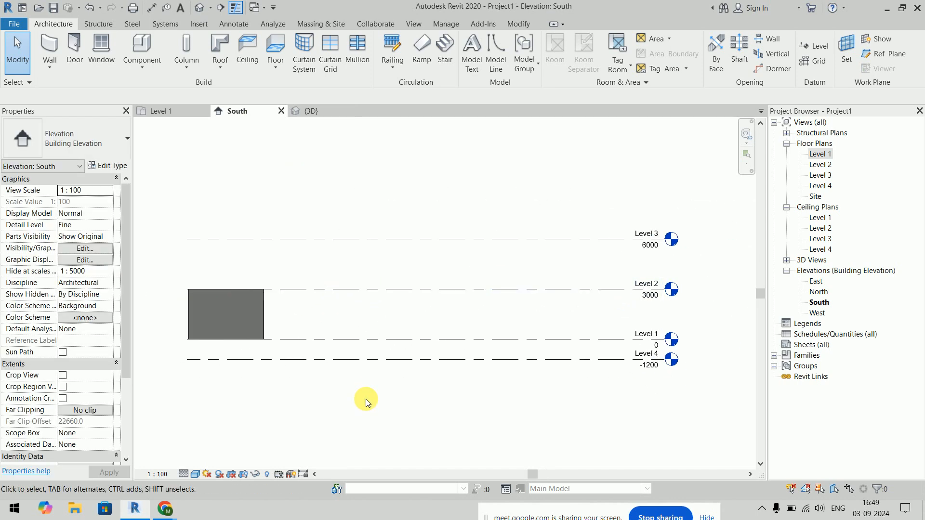
Step: Select the new wall in the Level 1 floor plan, widen its properties display, and return to the South elevation
left_click(172, 105)
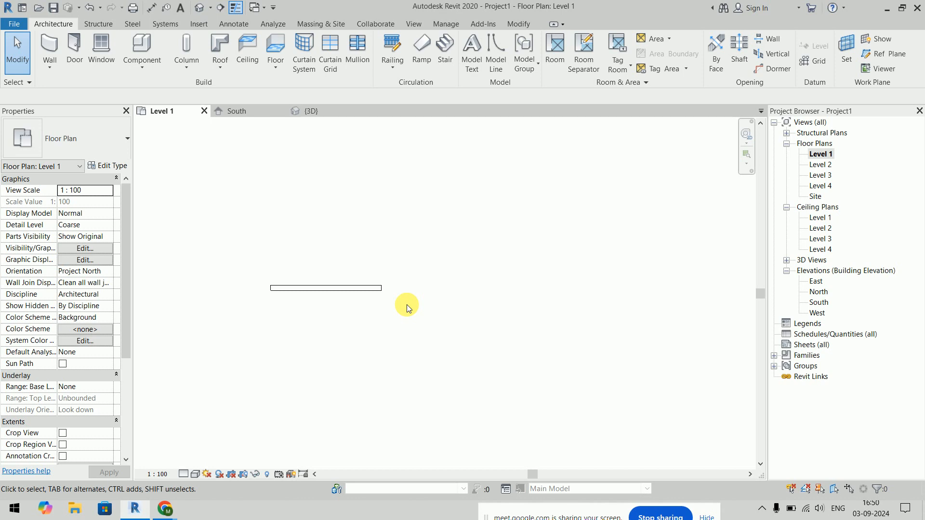
left_click(342, 288)
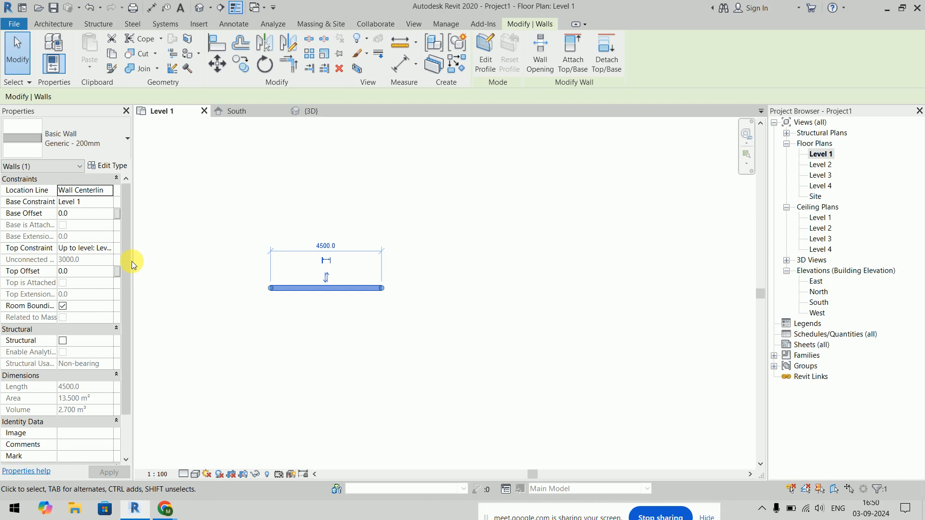
left_click_drag(132, 262, 218, 284)
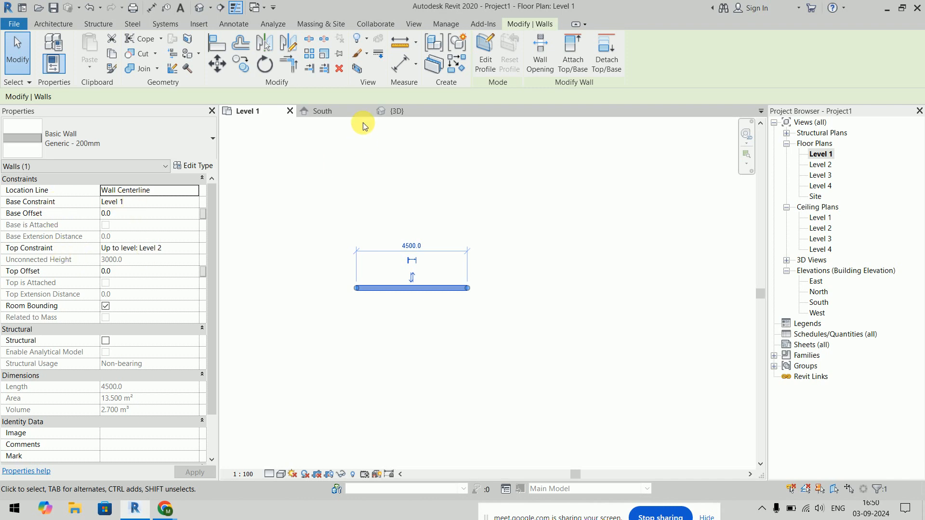
left_click(340, 111)
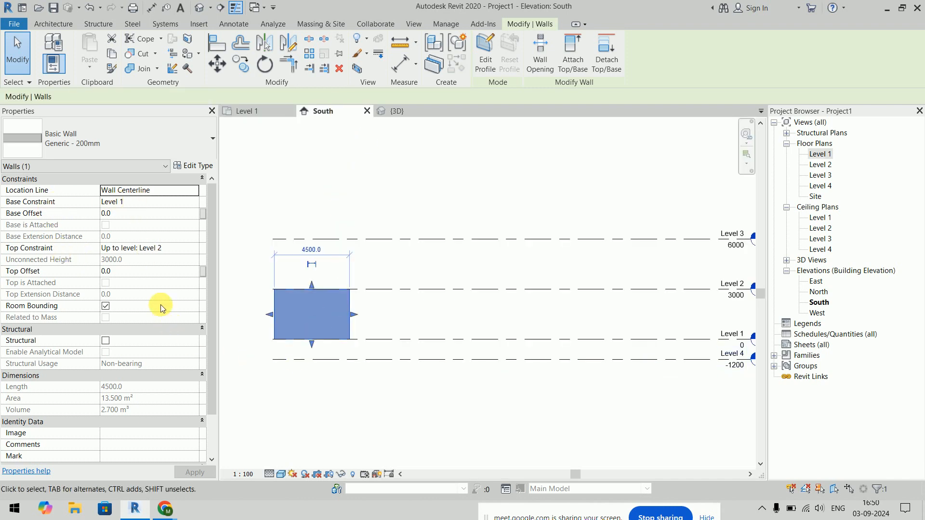
Step: Set the selected wall's top offset to 500 and apply it
left_click(151, 272)
type("500")
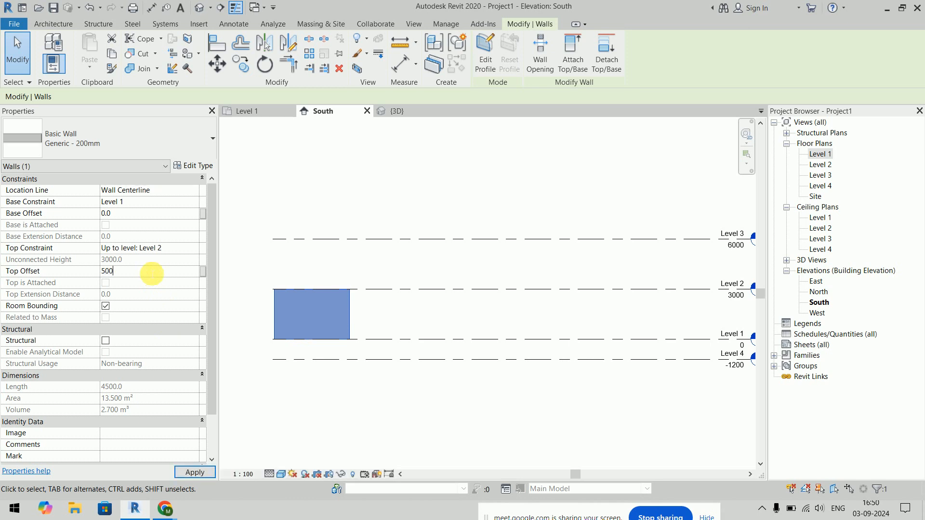
key("Return")
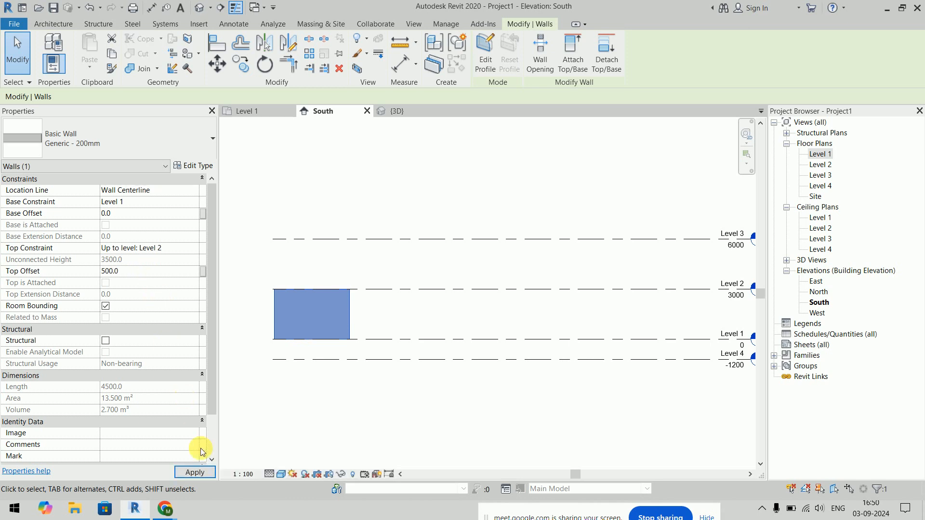
left_click(198, 473)
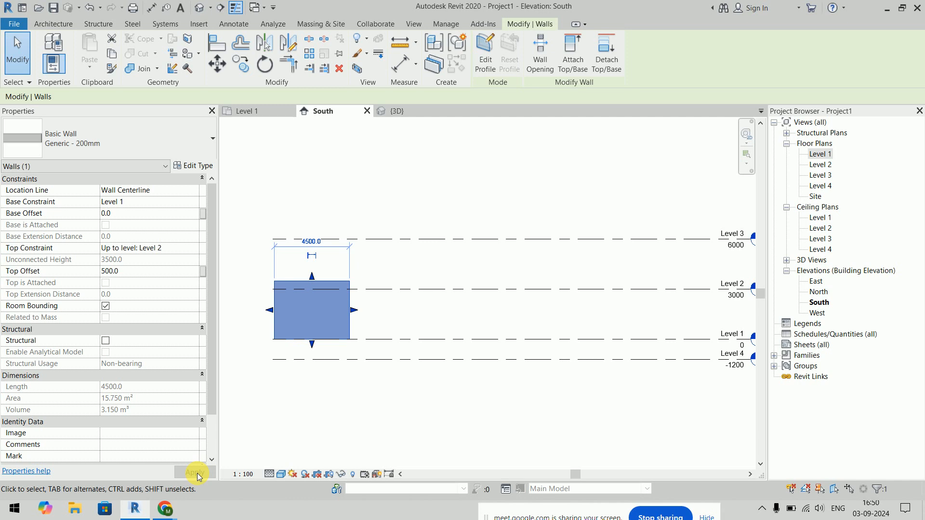
Step: Set the selected wall's top offset to -500 and apply it
left_click(150, 271)
type("-5")
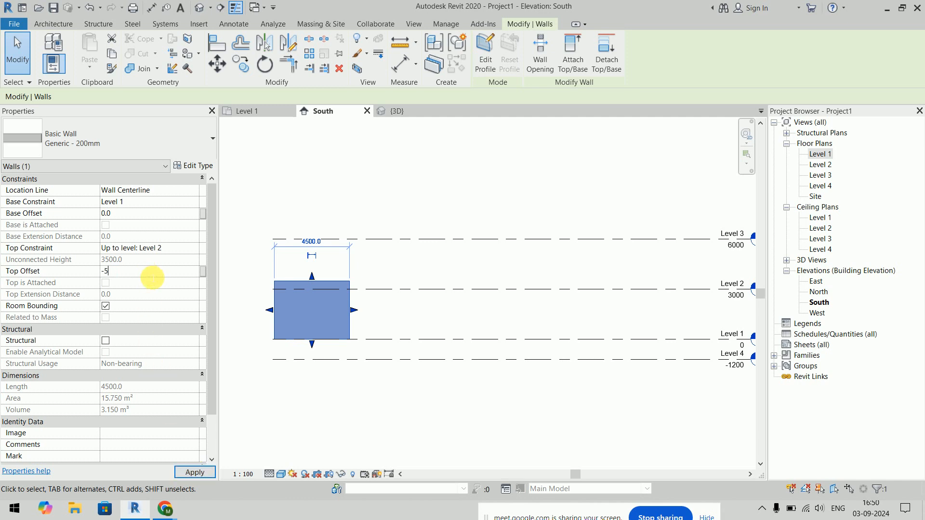
type("00")
key("Return")
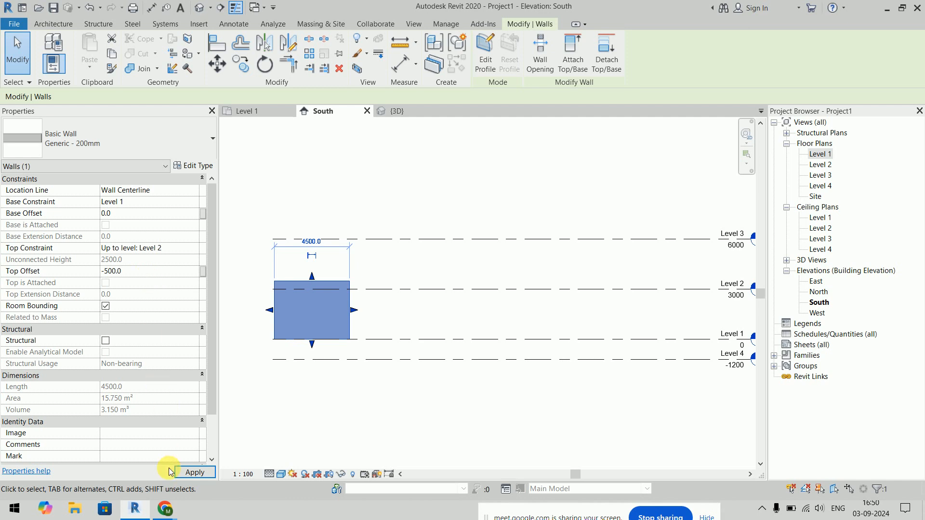
left_click(183, 473)
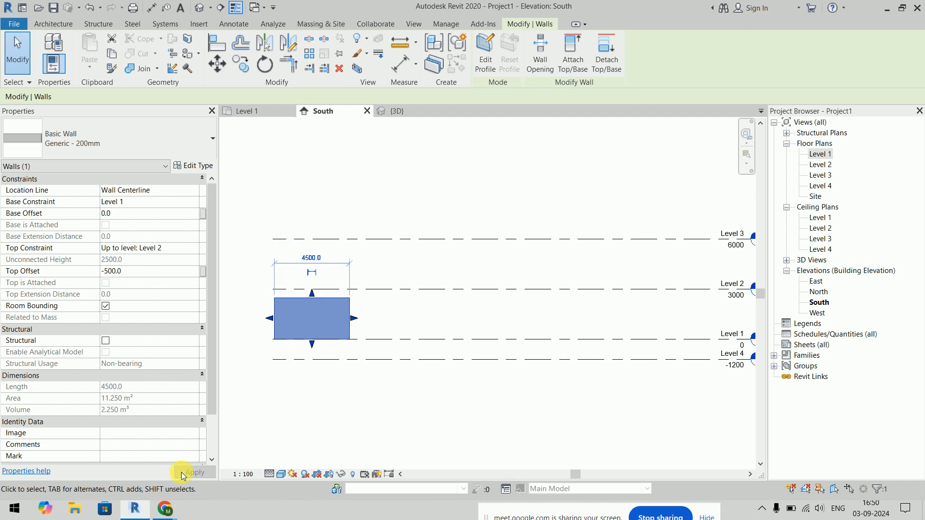
Step: Reset the selected wall's top offset to 0 and apply it
left_click(167, 275)
type("0")
key("Return")
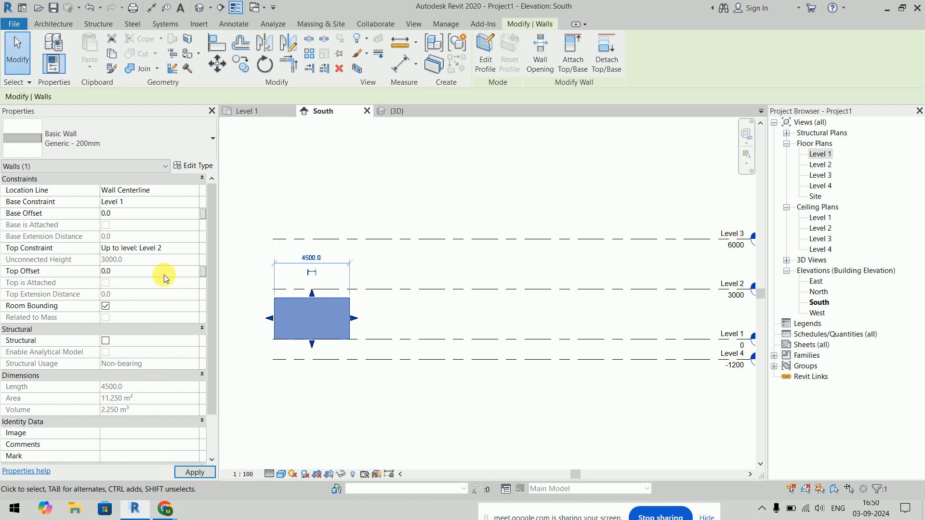
left_click(195, 473)
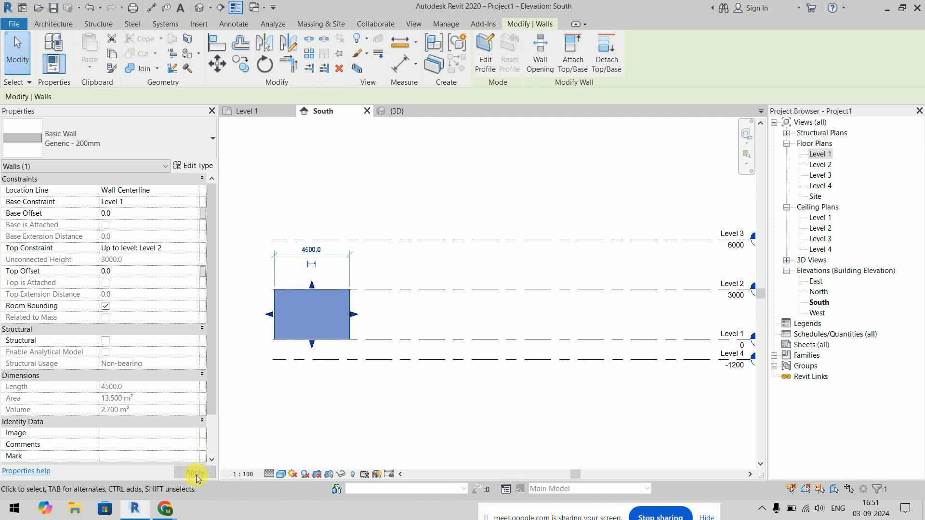
Step: Try base offsets of 450 and -1200 on the selected wall, applying each value
left_click(150, 213)
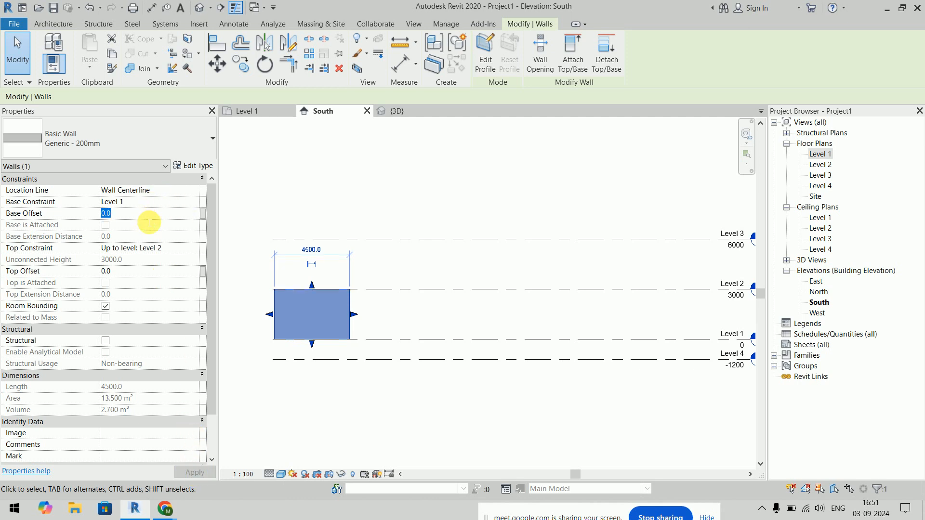
type("450")
key("Return")
left_click(192, 473)
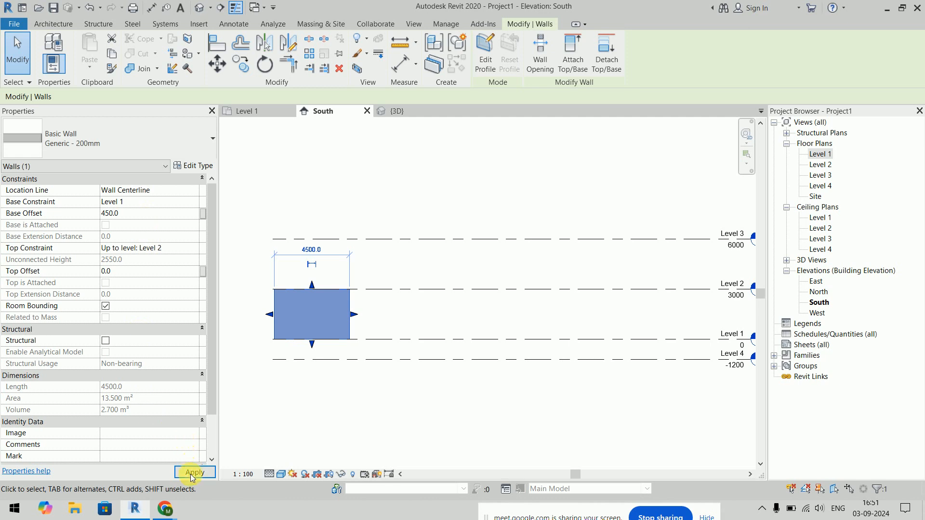
left_click(147, 216)
type("-1200")
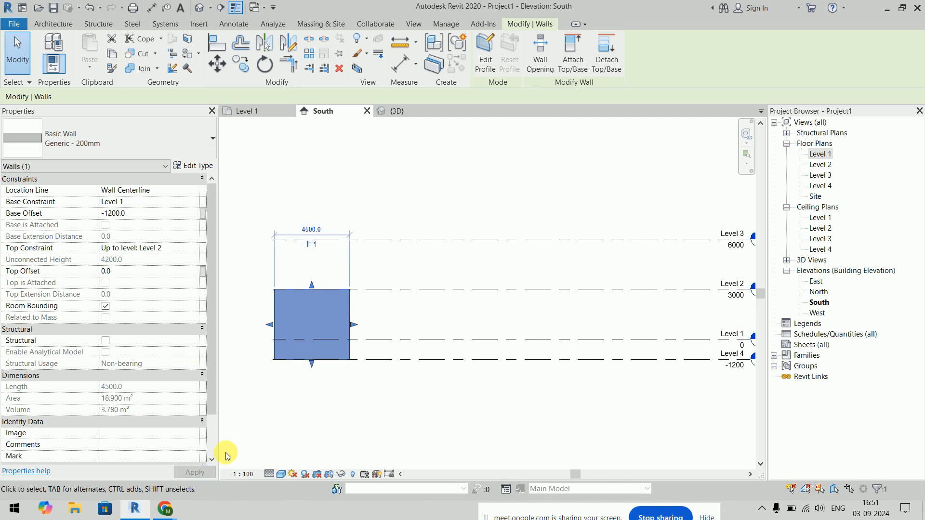
Step: Reset the selected wall's base offset to 0, apply it and deselect the wall
left_click(136, 215)
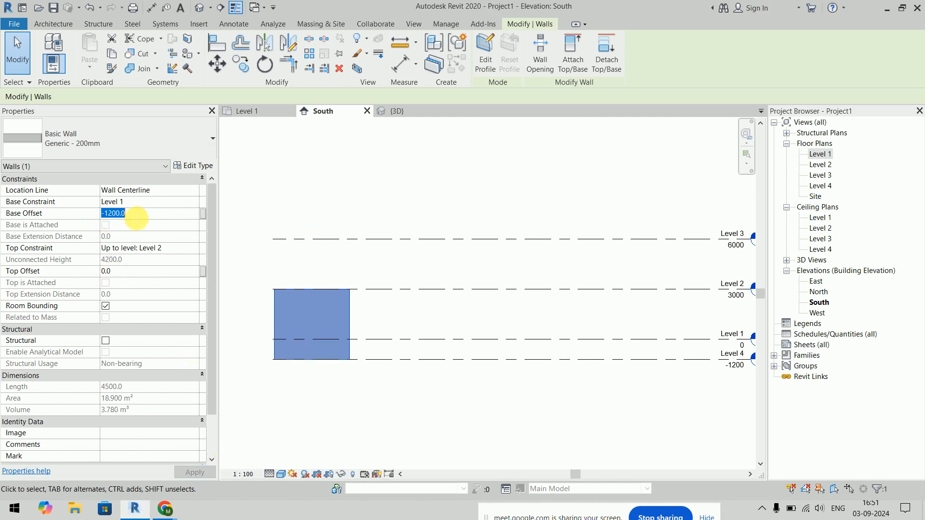
type("0")
left_click(199, 474)
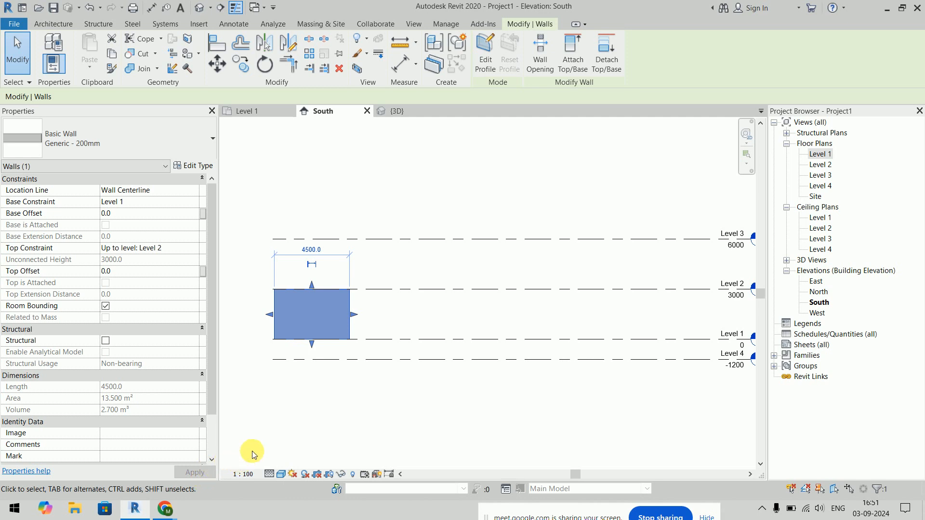
left_click(311, 418)
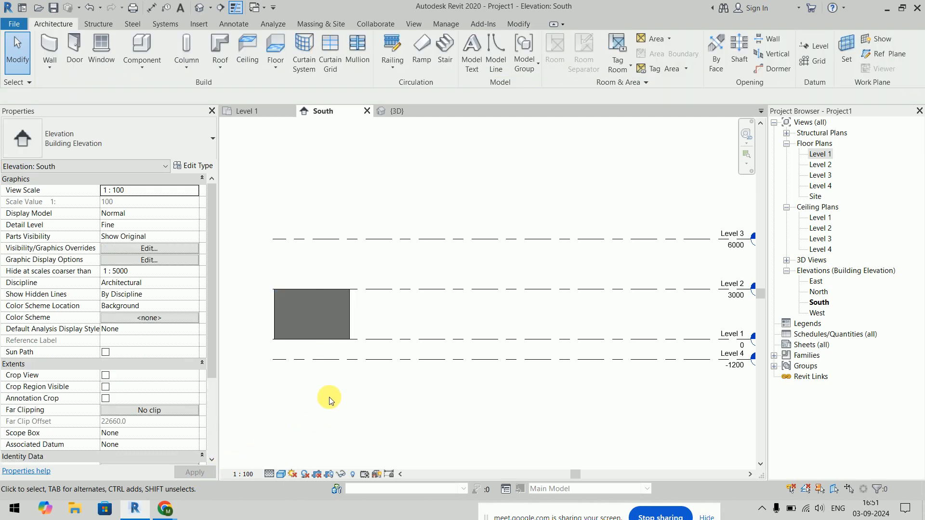
Step: Open the Level 1 floor plan and delete the existing wall
double_click(820, 154)
left_click_drag(319, 247, 521, 358)
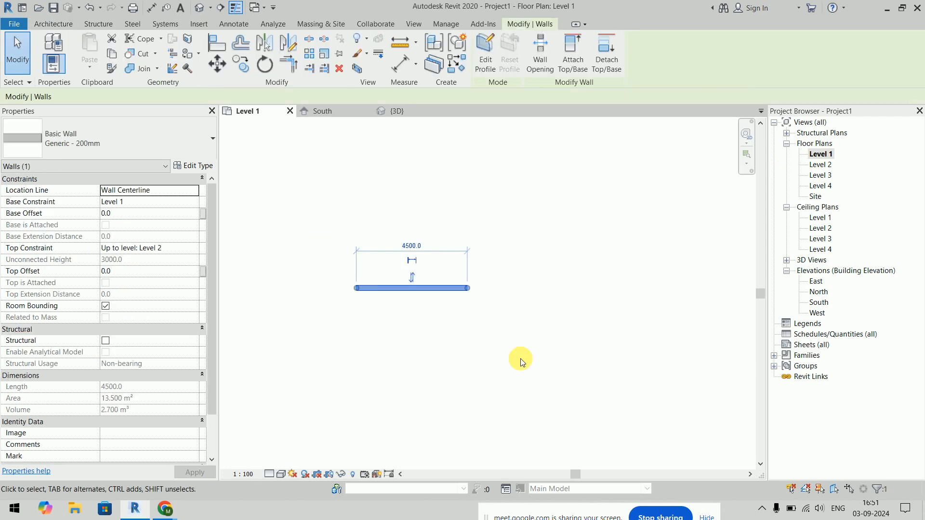
key("Delete")
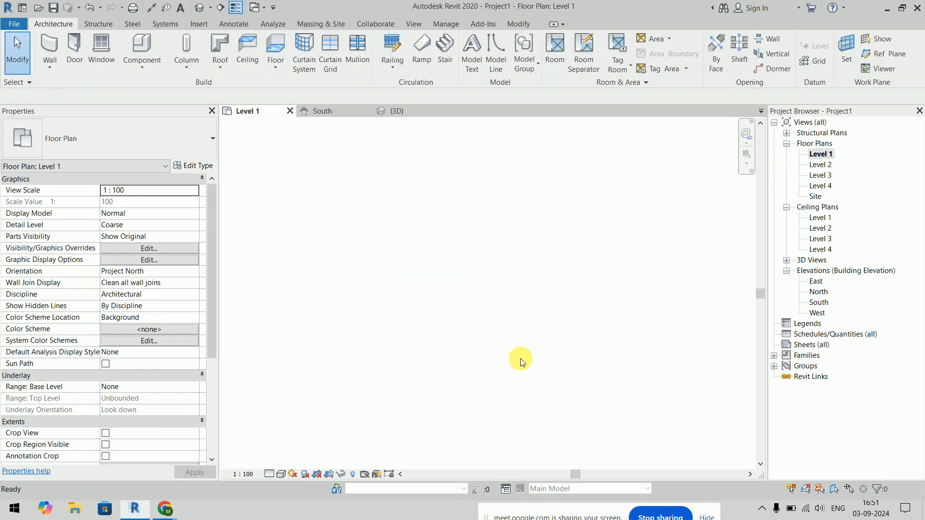
Step: Draw two parallel horizontal grid lines about 5000 mm apart in the Level 1 plan
key("g")
key("r")
left_click(303, 232)
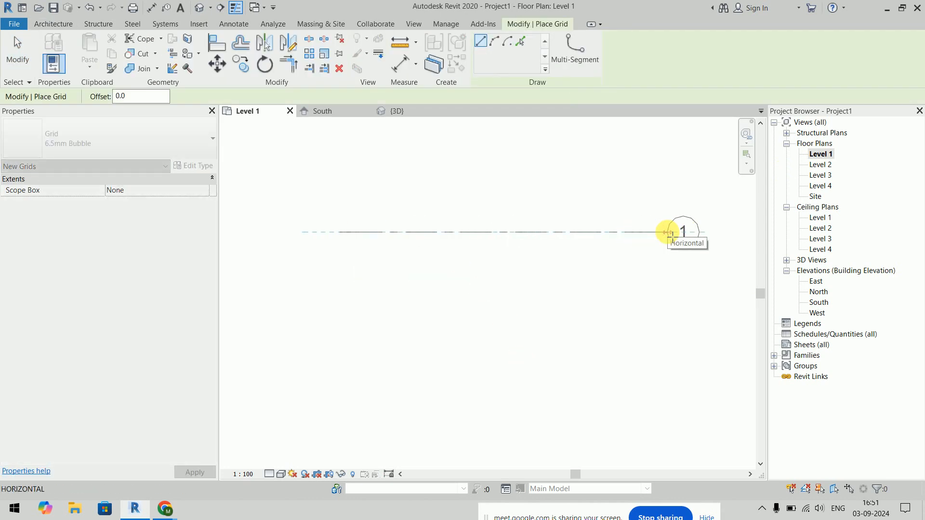
scroll(672, 237, "down", 2)
middle_click_drag(671, 237, 479, 237)
scroll(479, 237, "down", 2)
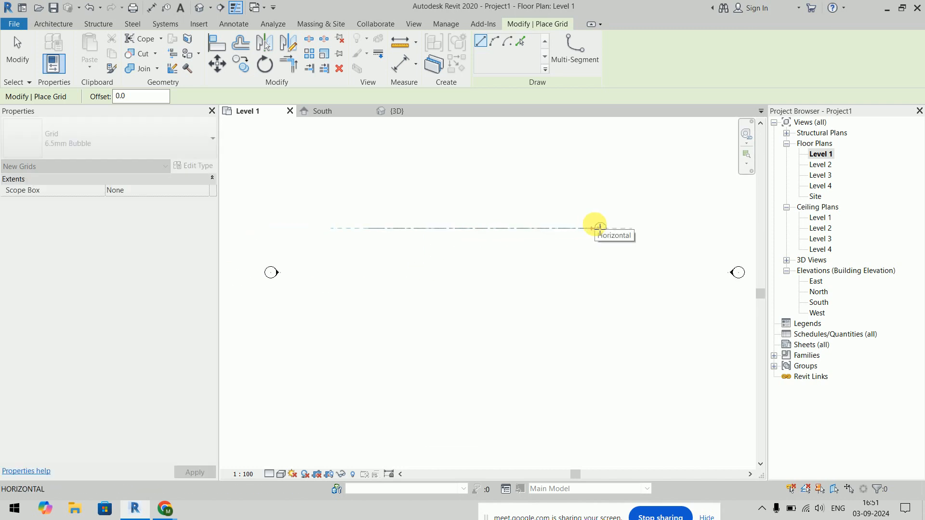
left_click(596, 228)
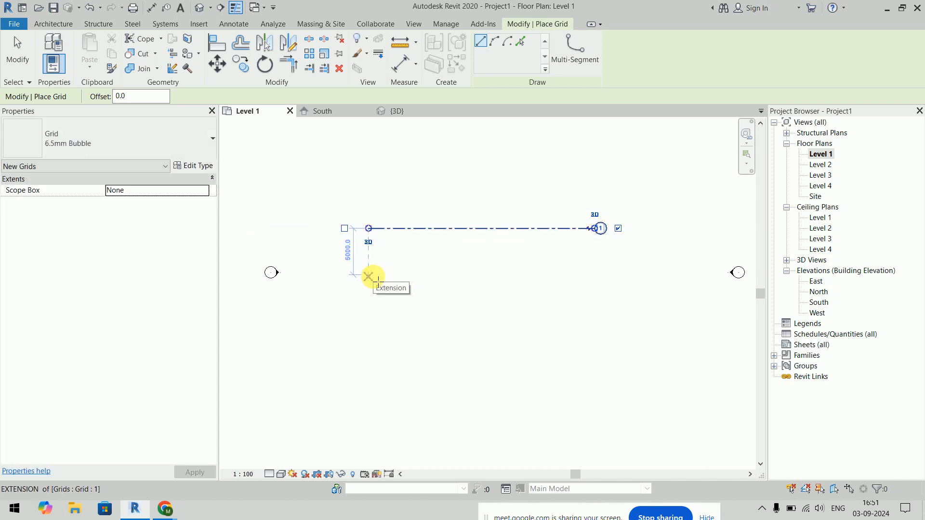
left_click(378, 278)
left_click(602, 276)
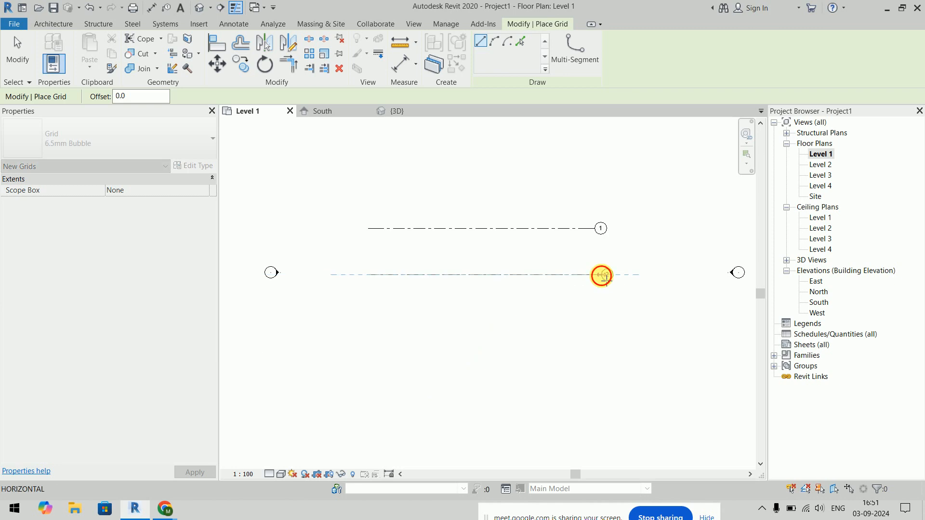
Step: Draw two vertical grid lines about 15000 mm apart across the horizontal grids and end the Grid command
left_click(408, 163)
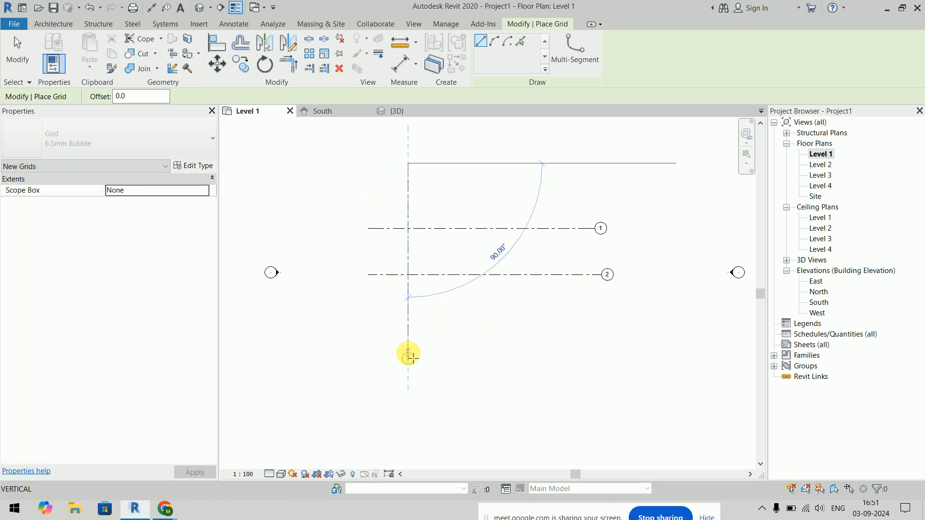
left_click(408, 353)
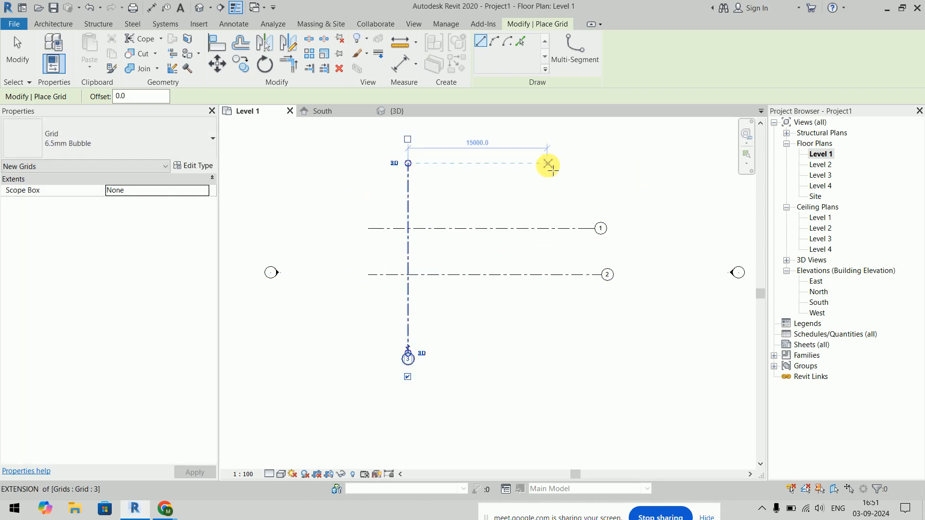
left_click(547, 164)
left_click(547, 353)
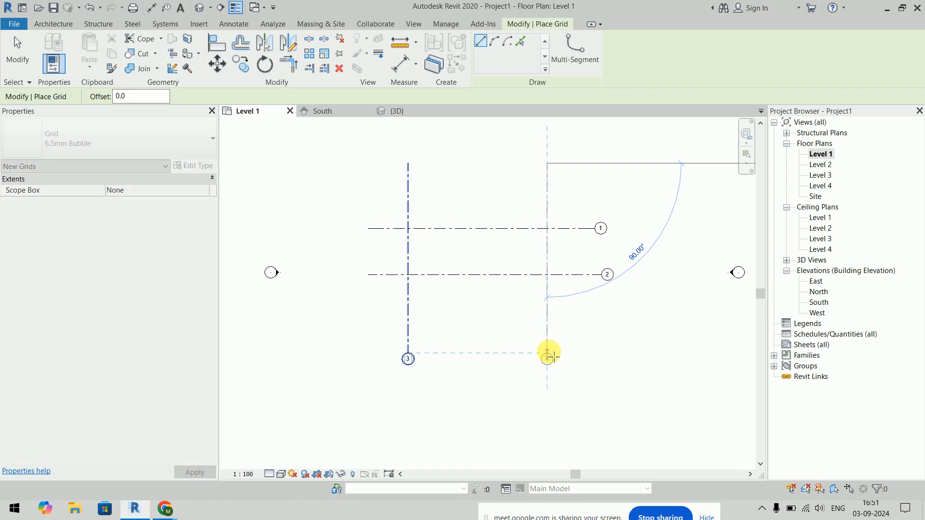
key("Escape")
key("Escape")
Step: Copy all four grid lines about 35000 mm straight down from the intersection of grids 1 and 3
left_click_drag(597, 165, 365, 316)
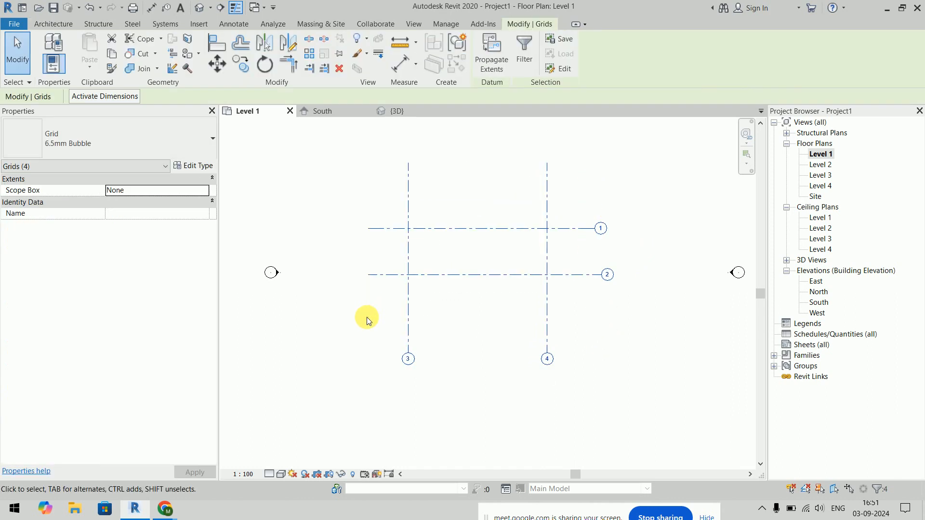
left_click(241, 64)
left_click(407, 228)
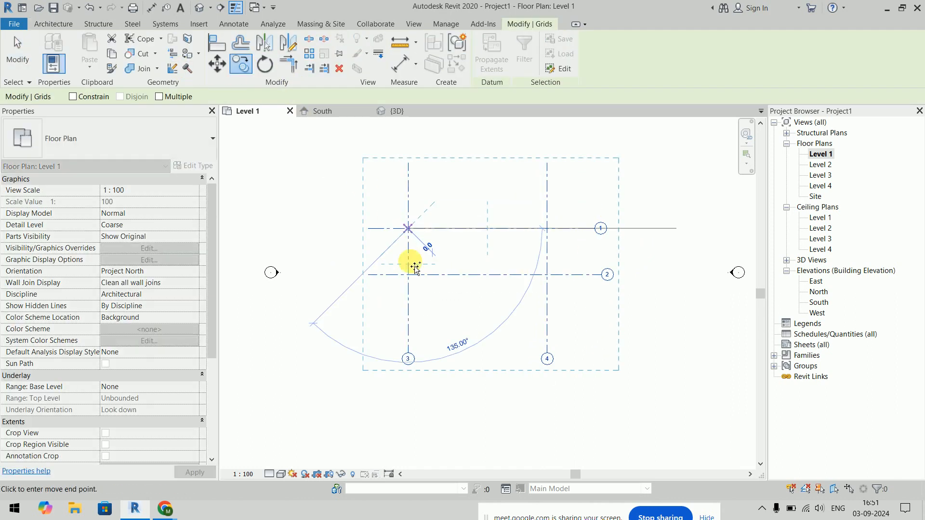
scroll(424, 279, "down", 3)
middle_click_drag(424, 344, 414, 167)
left_click(399, 243)
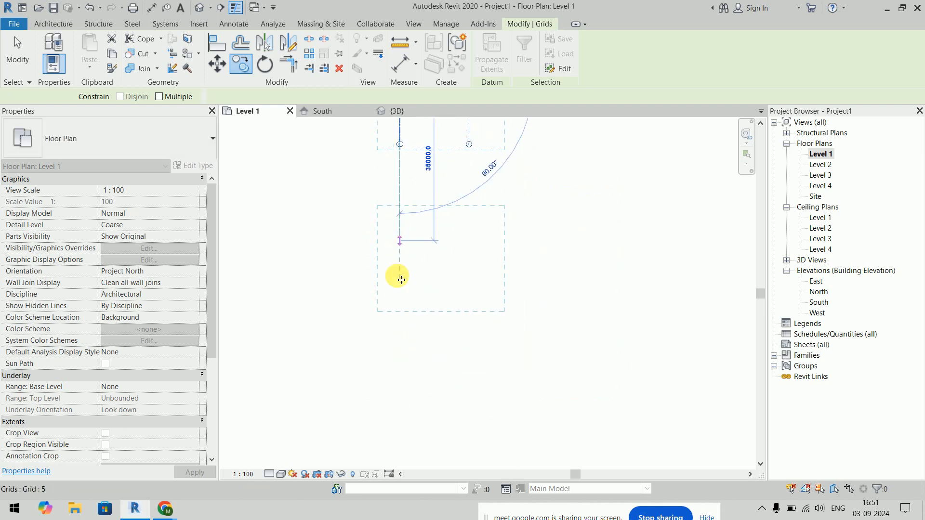
middle_click_drag(399, 367, 363, 357)
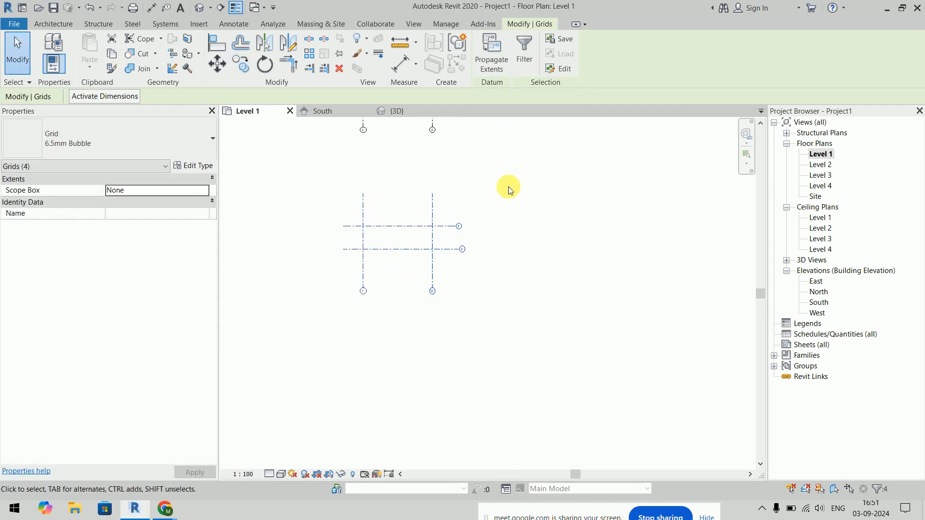
Step: Copy the lower set of four grid lines about 62000 mm horizontally to the right and clear the selection
left_click(240, 62)
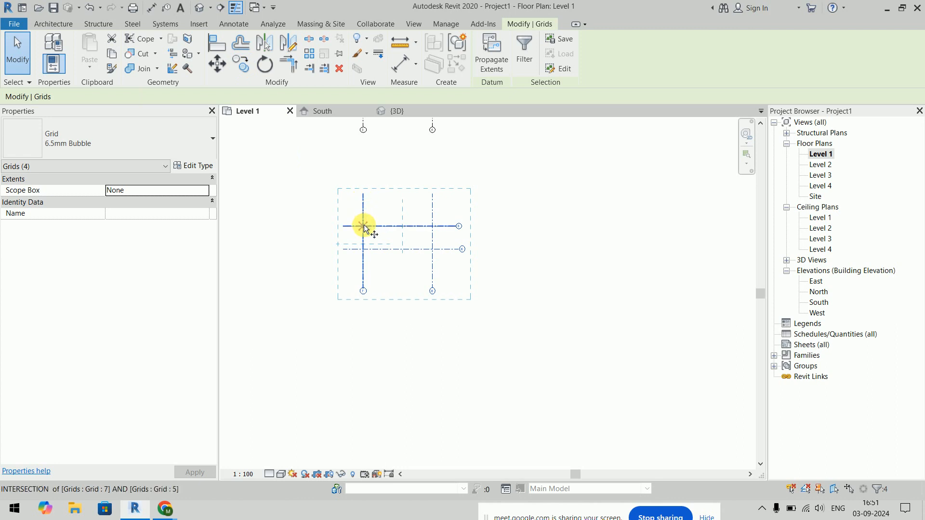
left_click(366, 193)
scroll(560, 261, "down", 2)
left_click(615, 241)
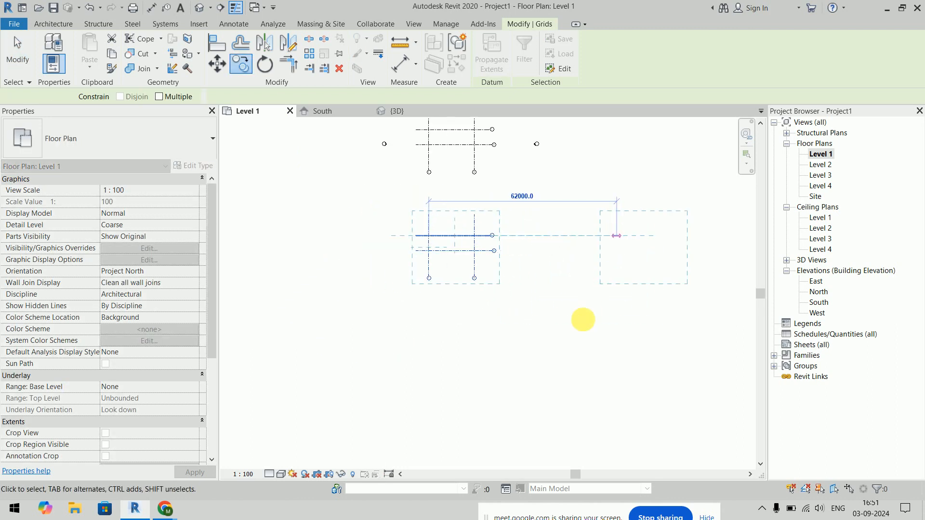
left_click(556, 236)
Step: Start the Wall tool at the original grids and review the Location Line options, keeping Wall Centerline
scroll(484, 246, "up", 6)
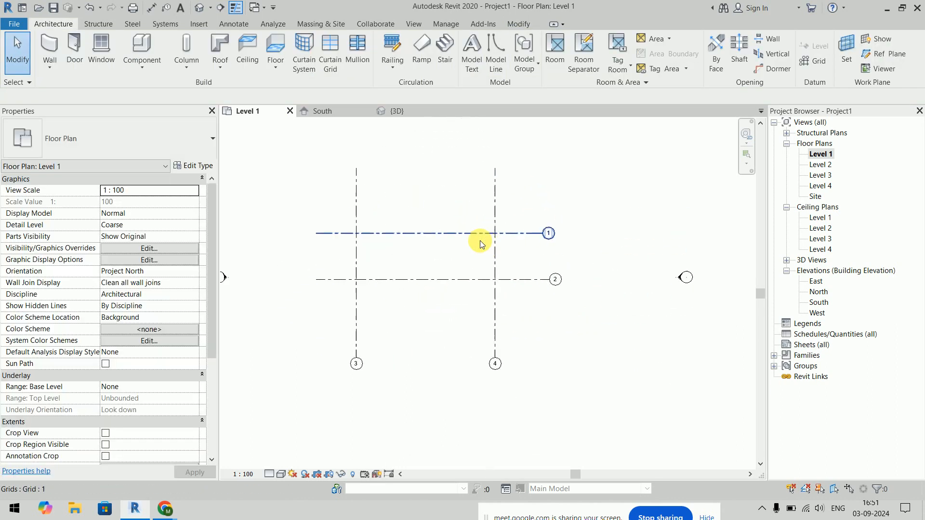
middle_click_drag(417, 249, 476, 249)
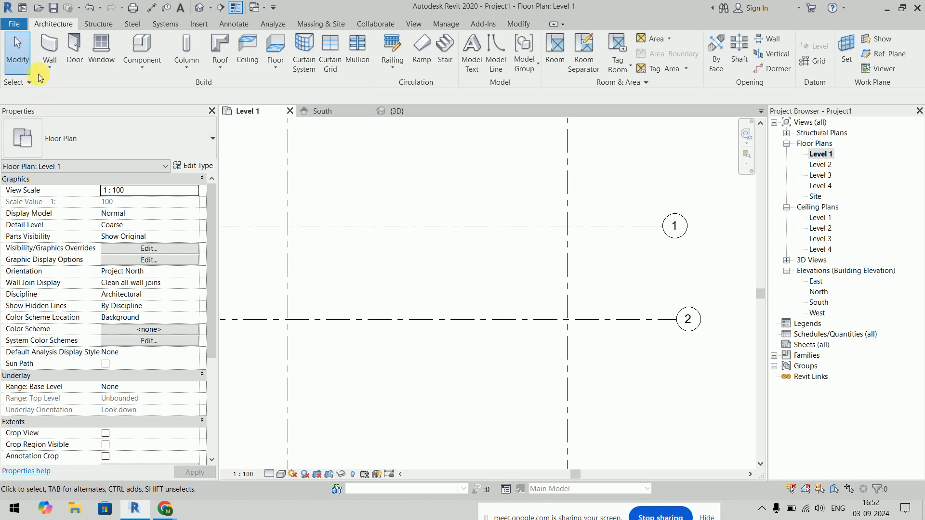
left_click(50, 45)
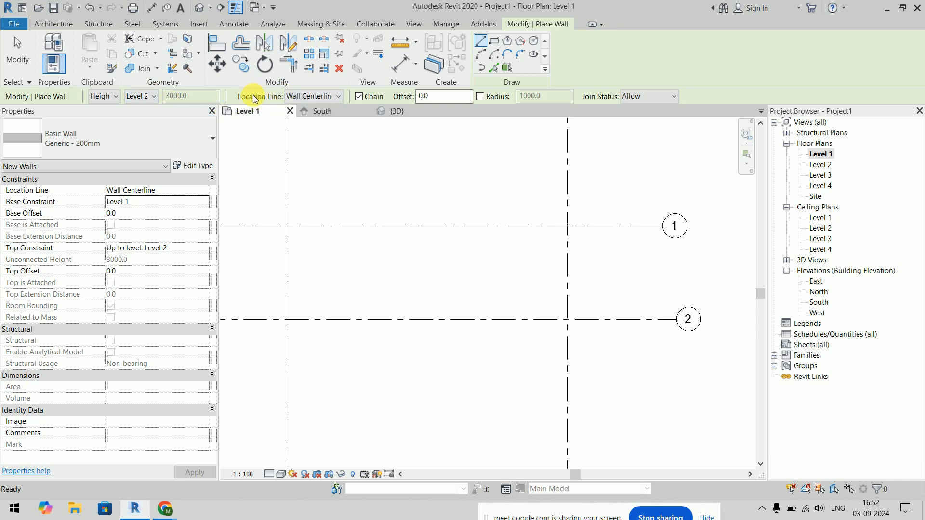
left_click(299, 99)
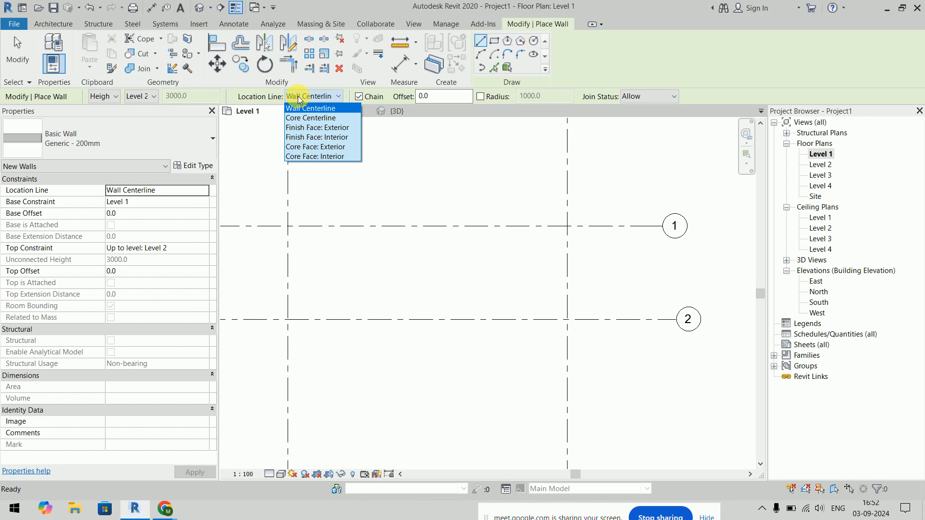
left_click(298, 98)
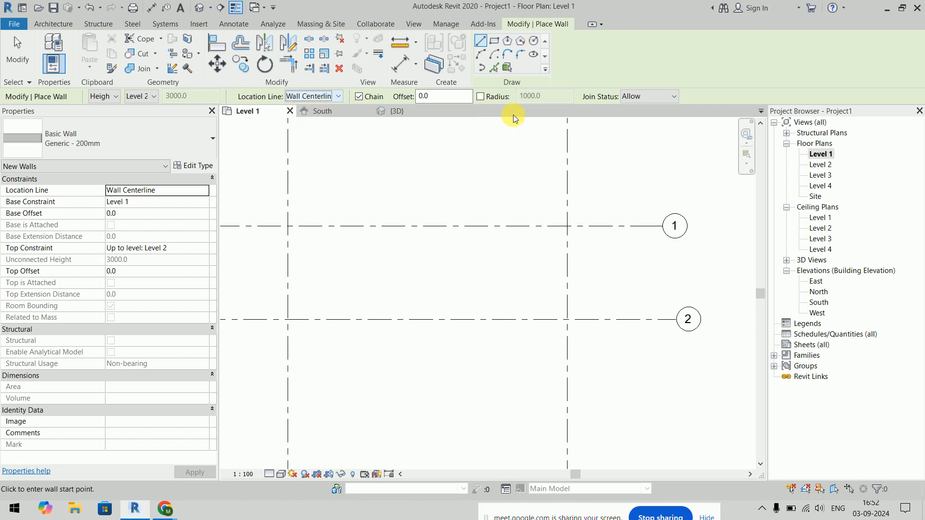
Step: Draw four chained walls along grids 1, 4, 2 and 3 as a closed rectangle between their intersections, ending the Wall command
left_click(287, 225)
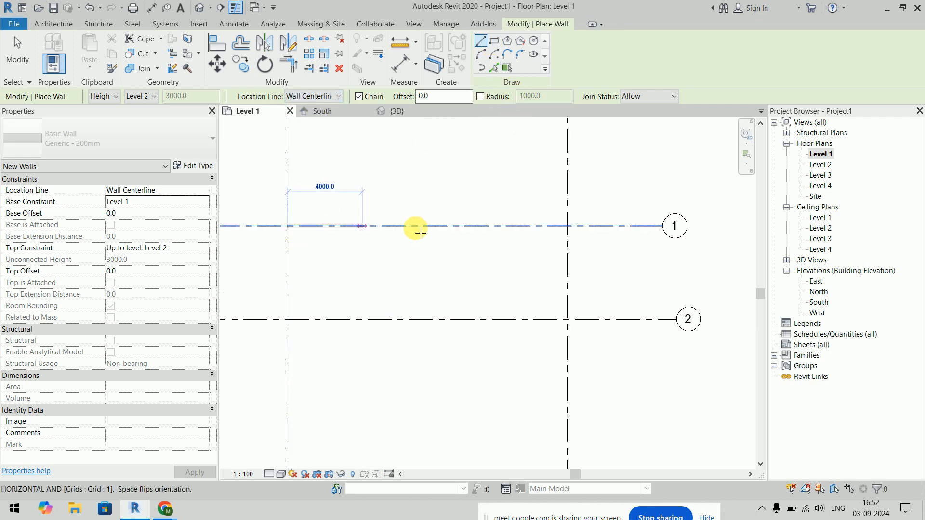
left_click(567, 225)
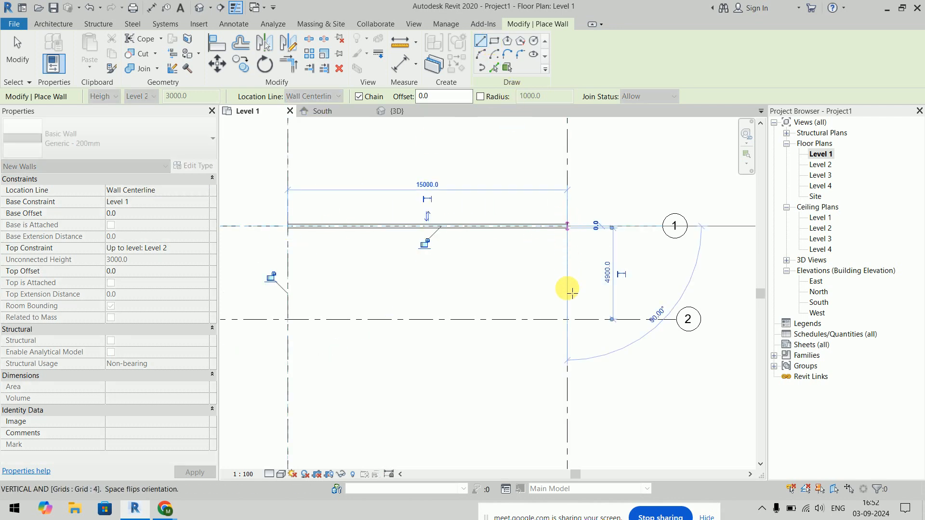
left_click(567, 319)
left_click(288, 319)
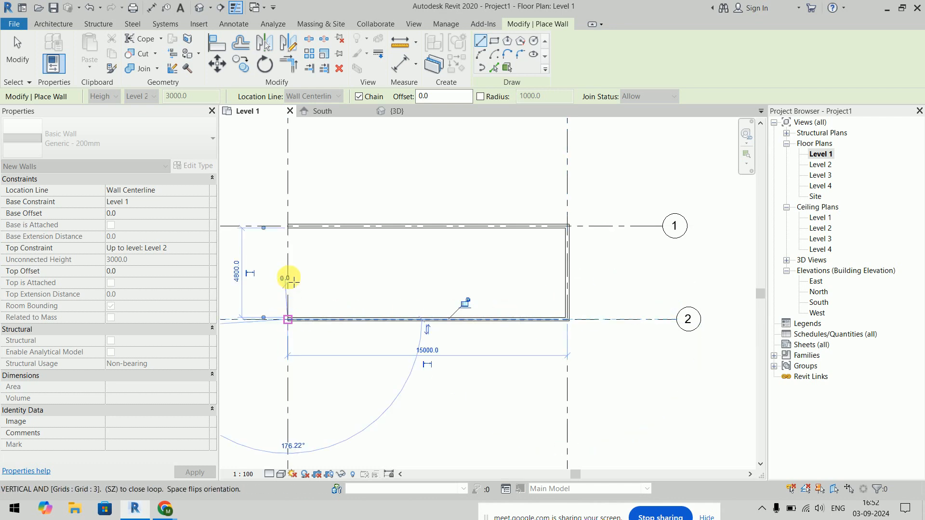
left_click(288, 226)
right_click(412, 166)
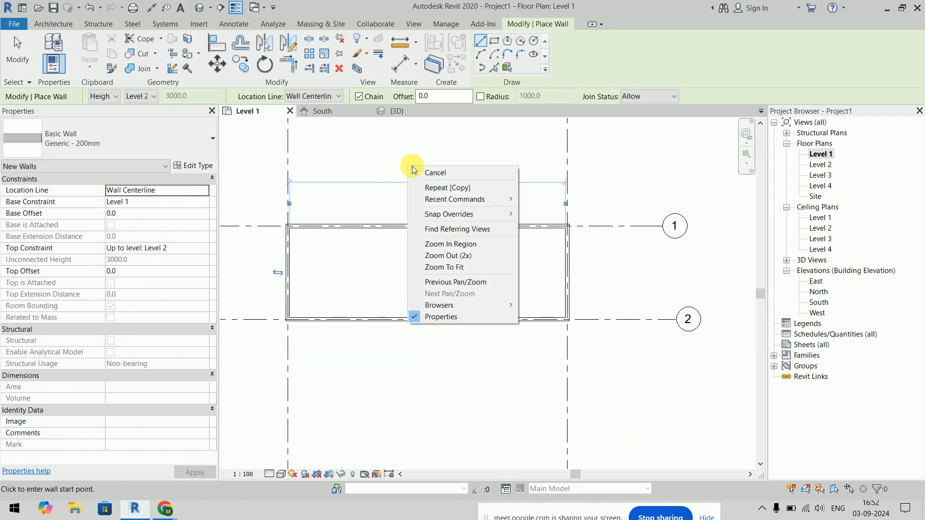
left_click(434, 173)
right_click(413, 167)
left_click(424, 177)
Step: Select grid lines 4, 1 and 2 in turn to examine their position relative to the walls, and clear the selection
left_click(567, 174)
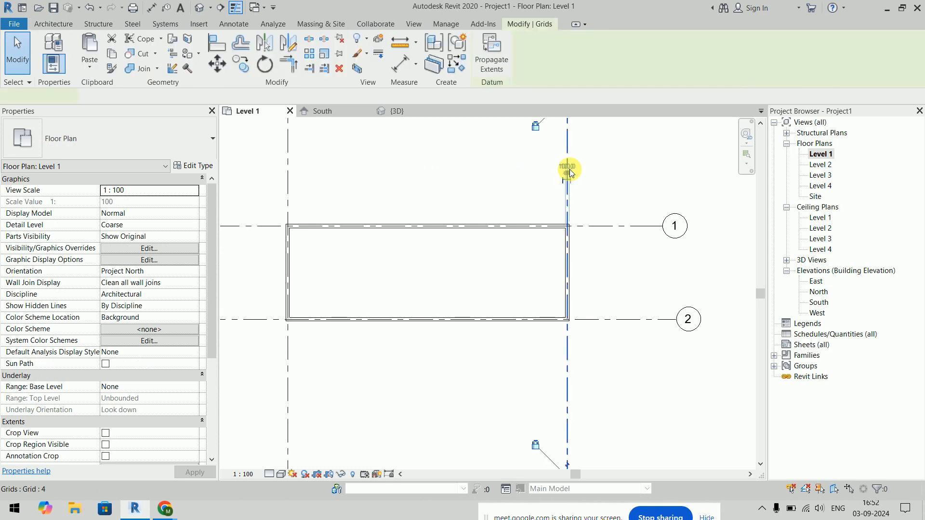
scroll(367, 188, "down", 3)
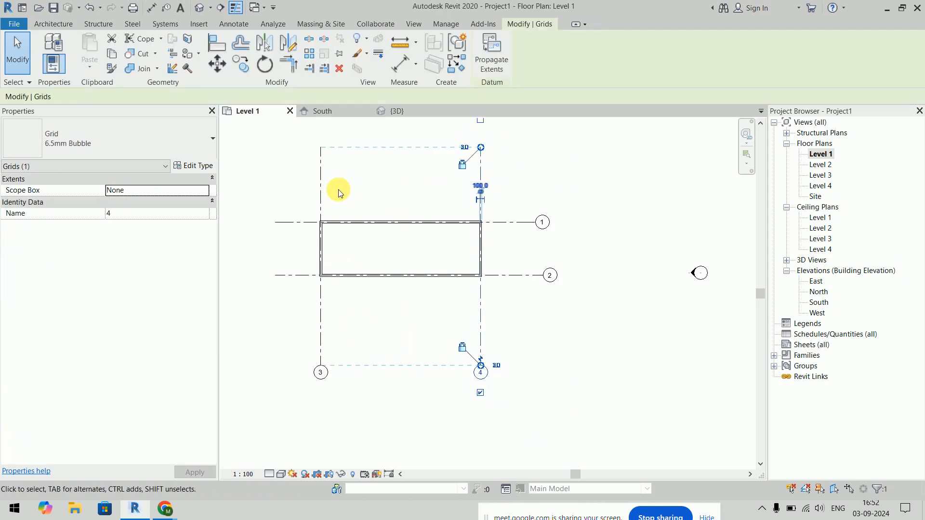
left_click(405, 176)
left_click(303, 223)
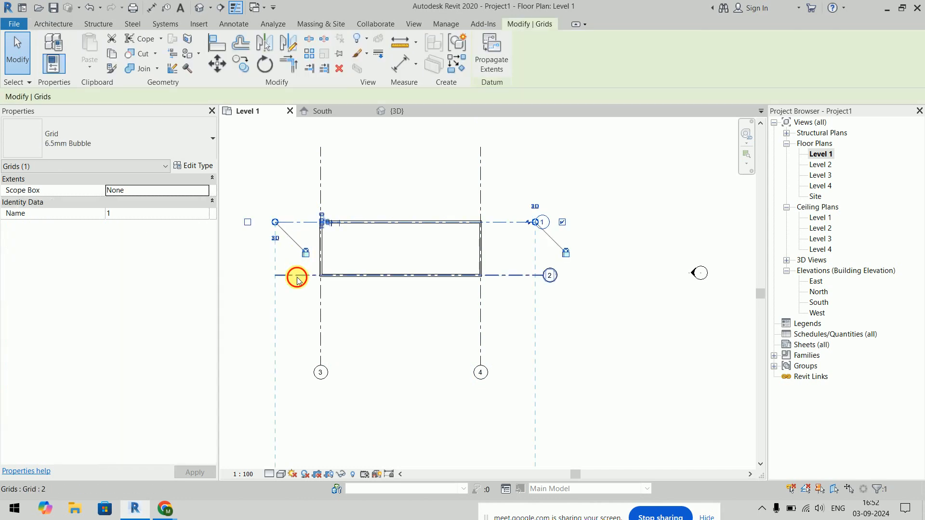
left_click(298, 279)
left_click(303, 321)
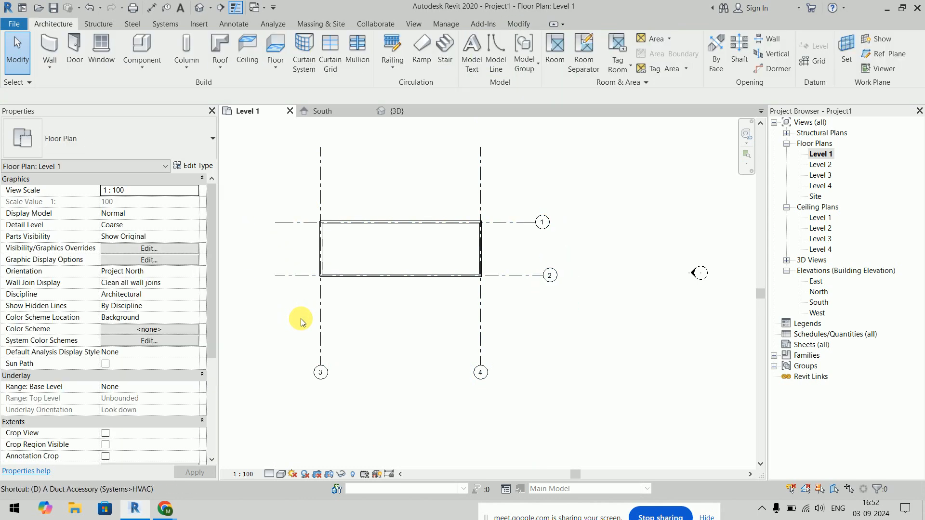
Step: Place aligned dimensions between grids 3 and 4 and between grids 1 and 2, ending the dimension command
key("i")
left_click(321, 169)
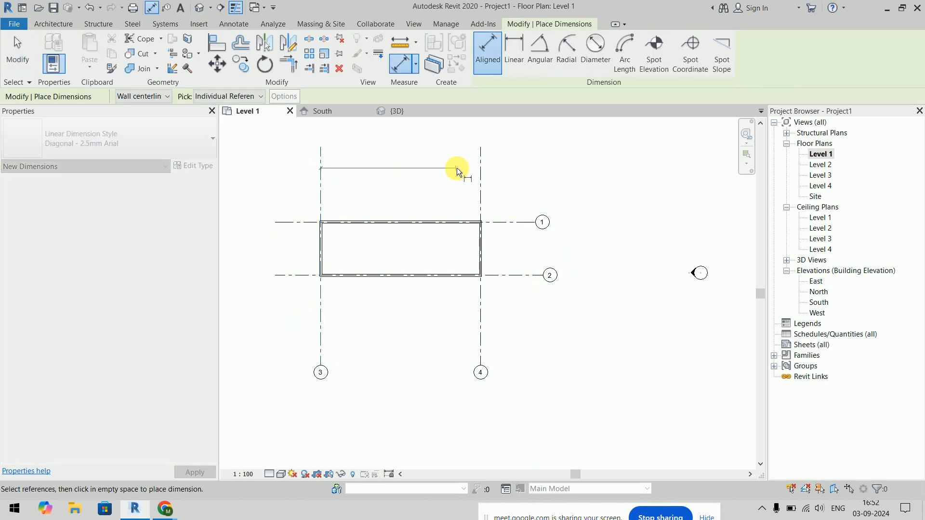
left_click(480, 173)
left_click(449, 174)
left_click(304, 222)
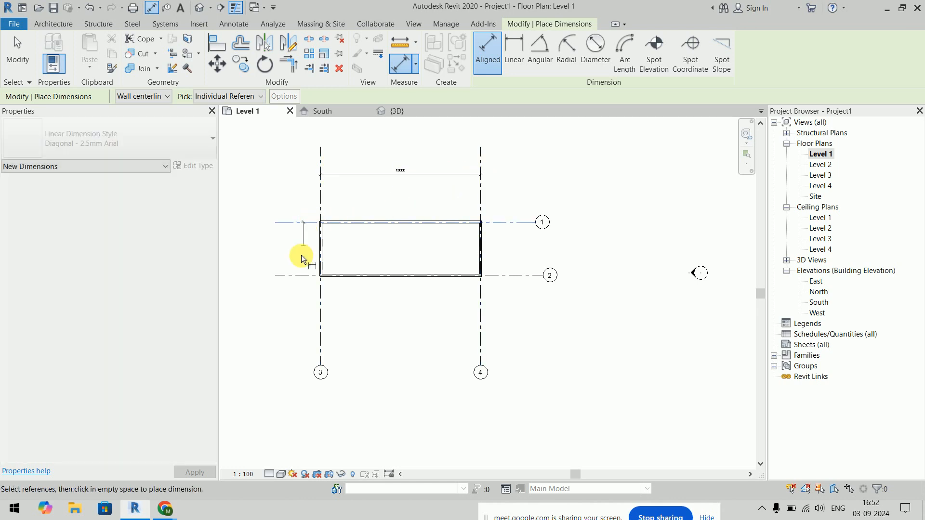
left_click(291, 275)
left_click(288, 257)
scroll(353, 182, "up", 2)
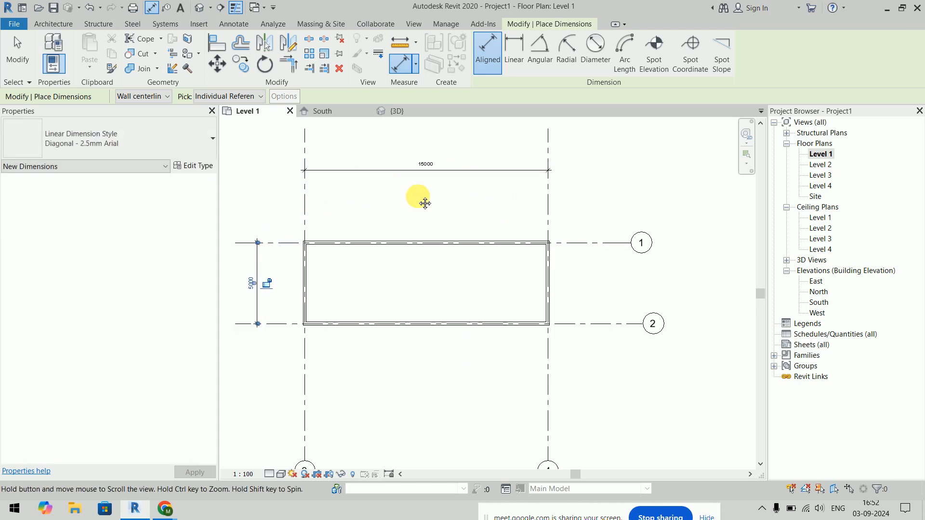
middle_click_drag(424, 202, 463, 221)
key("Escape")
key("Escape")
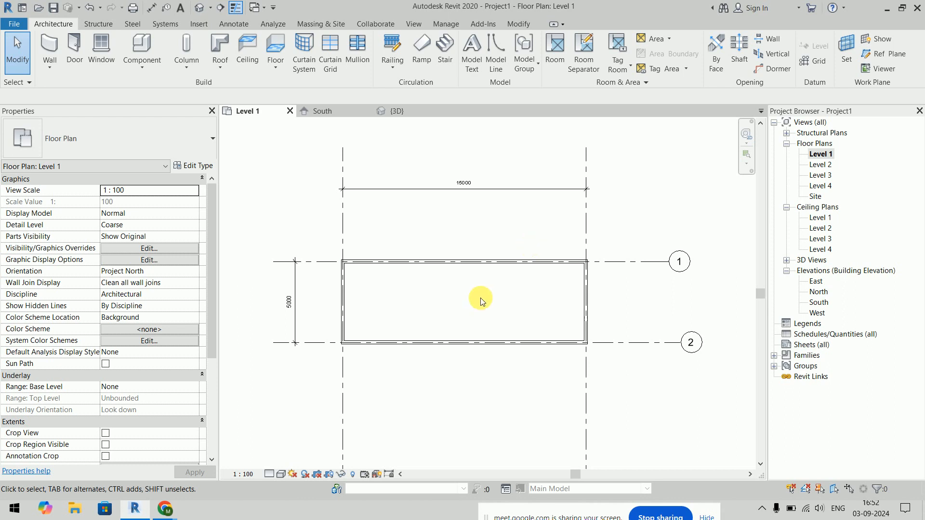
Step: Set the Level 1 floor plan's detail level to Fine and switch its visual style to a shaded display
scroll(478, 302, "up", 3)
middle_click_drag(479, 302, 528, 322)
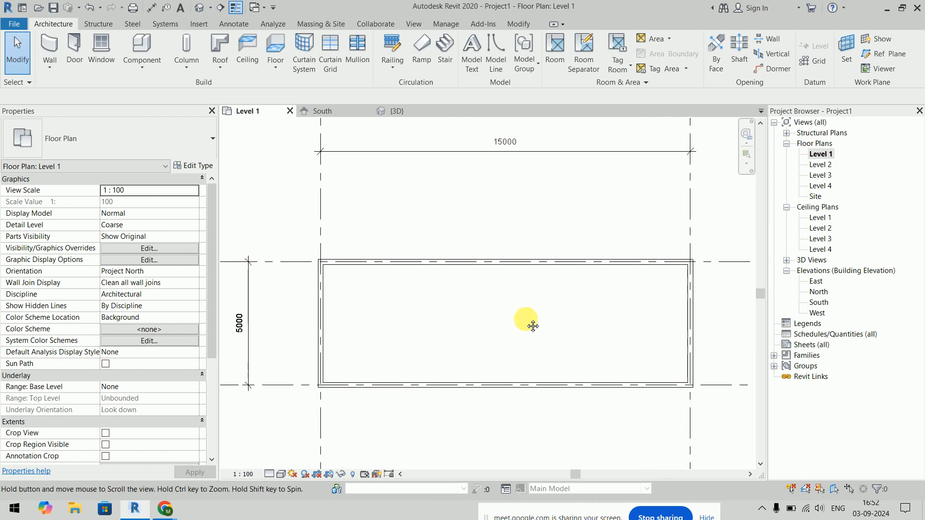
left_click(271, 475)
left_click(278, 463)
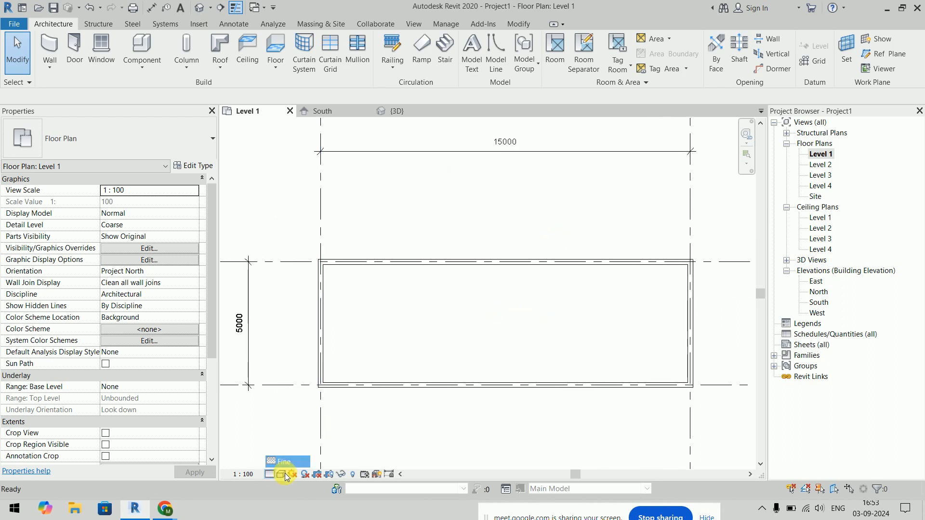
left_click(284, 475)
left_click(308, 426)
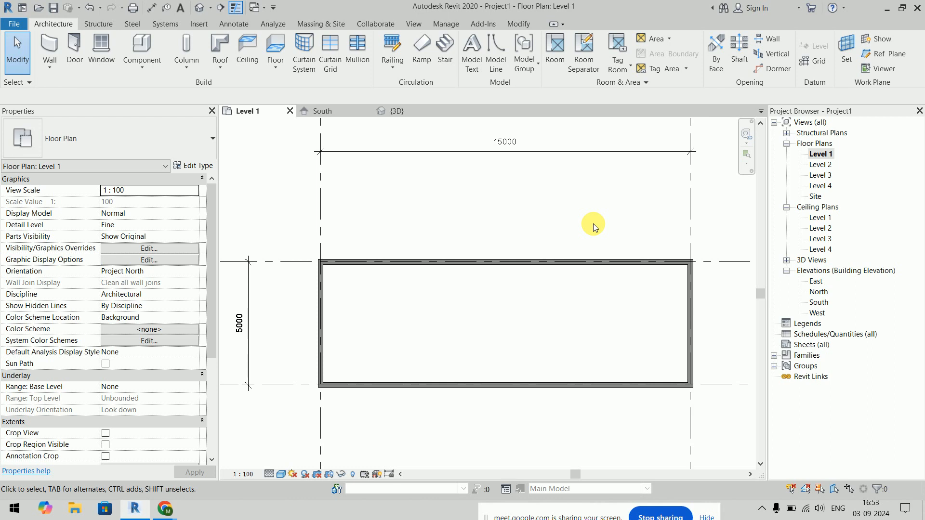
Step: Draw four chained walls along grids 5, 8, 6 and 7 as a closed rectangle with the Location Line set to Finish Face: Exterior
scroll(593, 224, "down", 3)
middle_click_drag(582, 368, 485, 383)
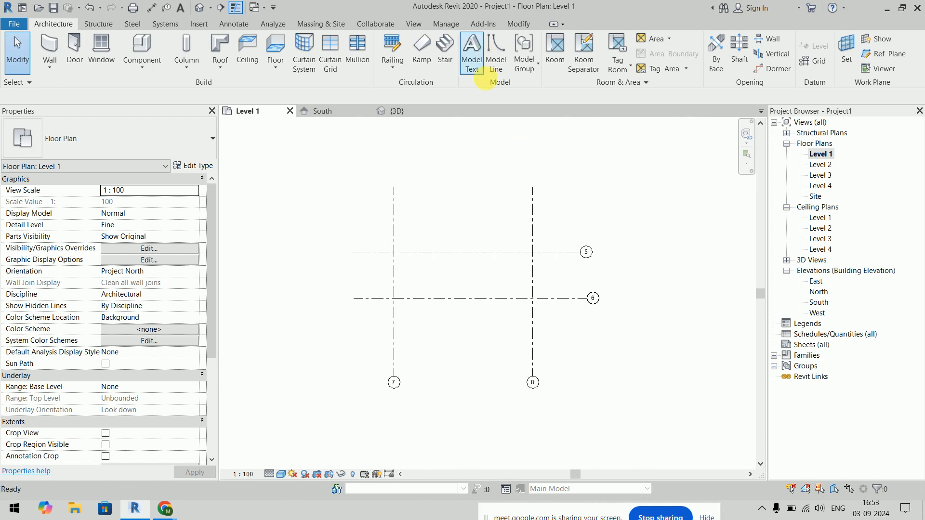
scroll(481, 268, "up", 2)
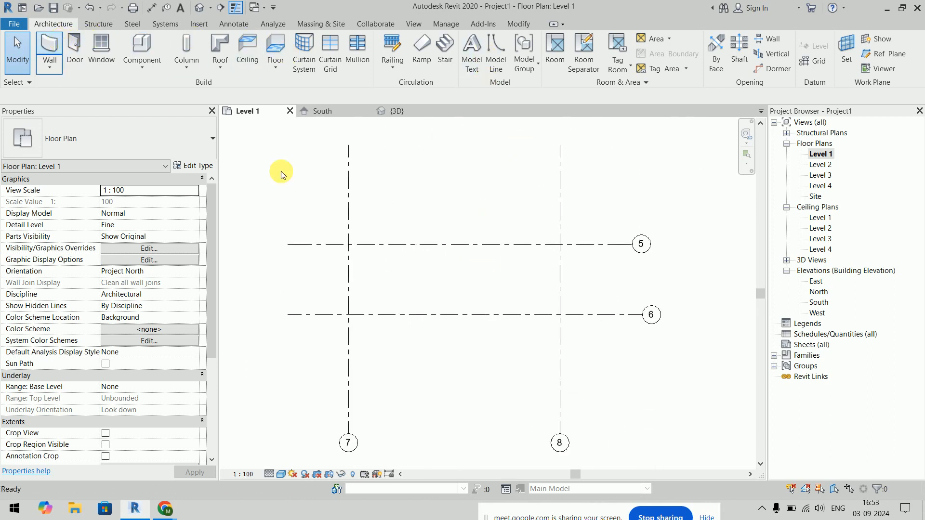
key("w")
key("a")
left_click(336, 97)
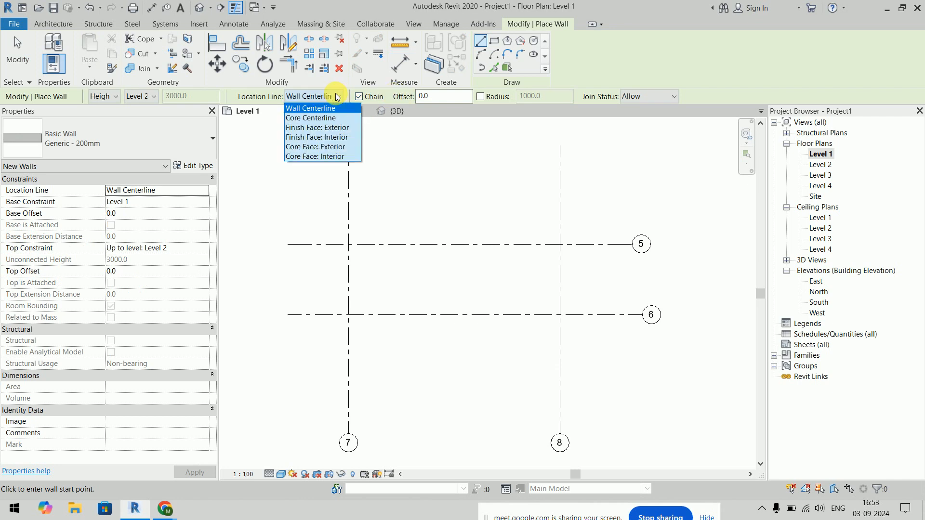
left_click(333, 129)
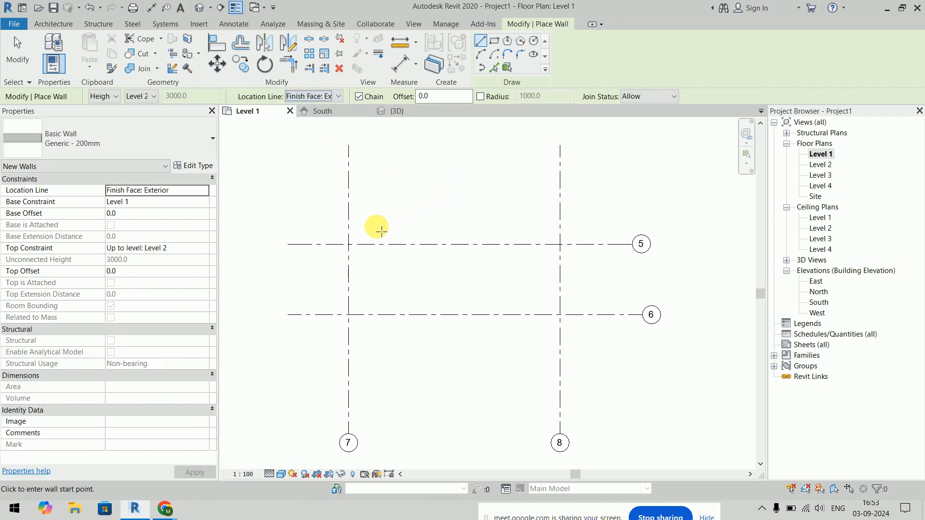
left_click(348, 244)
left_click(560, 245)
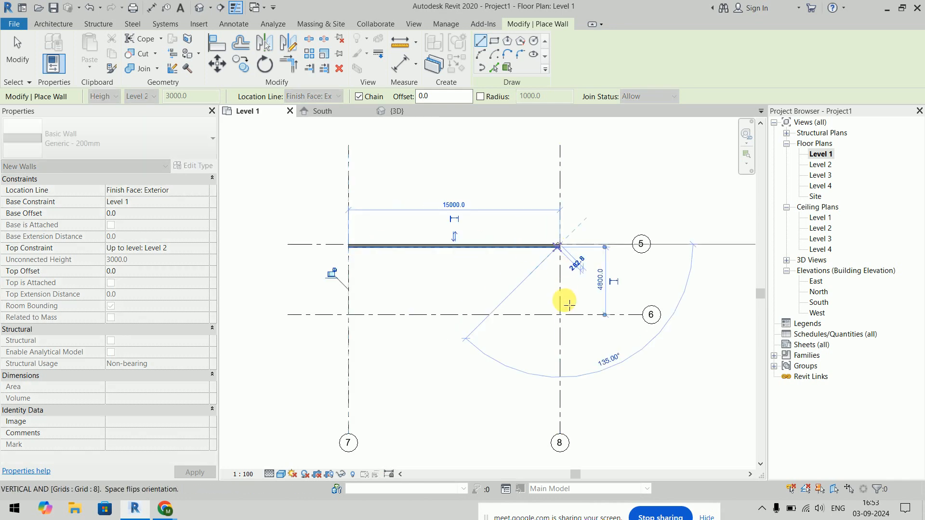
left_click(560, 315)
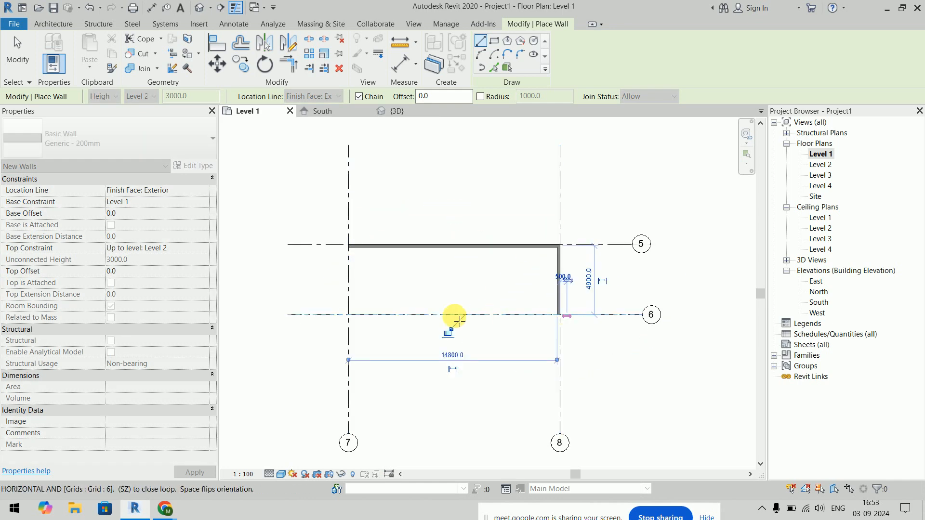
left_click(348, 314)
left_click(349, 244)
key("Escape")
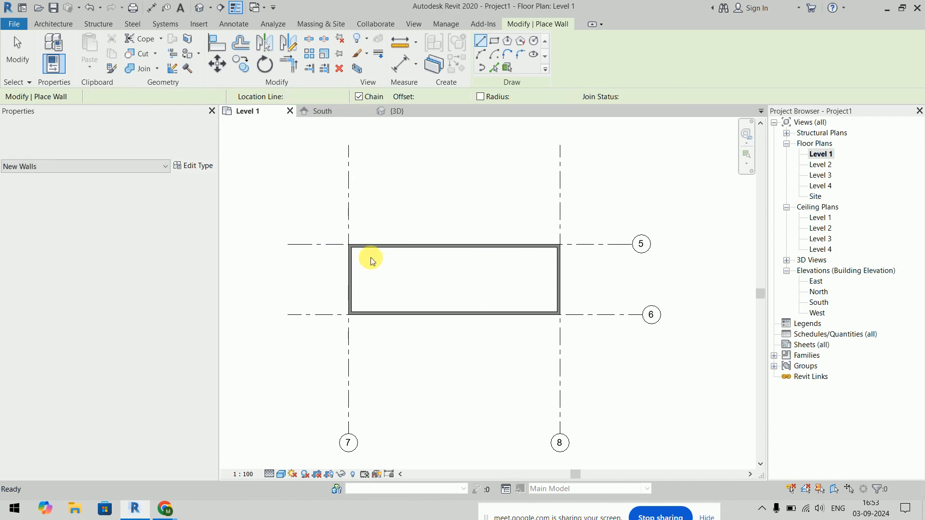
key("Escape")
scroll(362, 258, "up", 5)
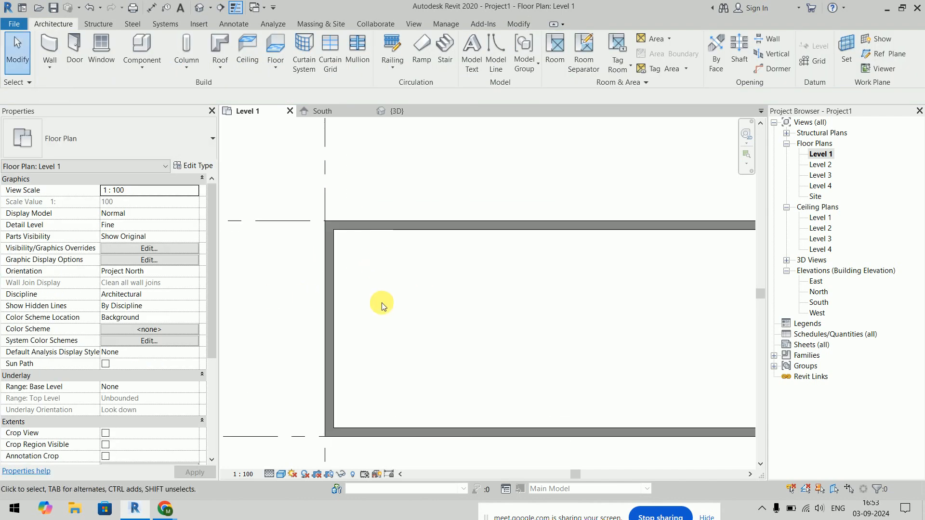
Step: Draw four chained walls along grids 9, 12, 10 and 11 as a closed rectangle with the Location Line set to Finish Face: Interior
scroll(382, 302, "down", 5)
middle_click_drag(590, 244, 223, 169)
scroll(313, 192, "up", 5)
middle_click_drag(326, 197, 360, 234)
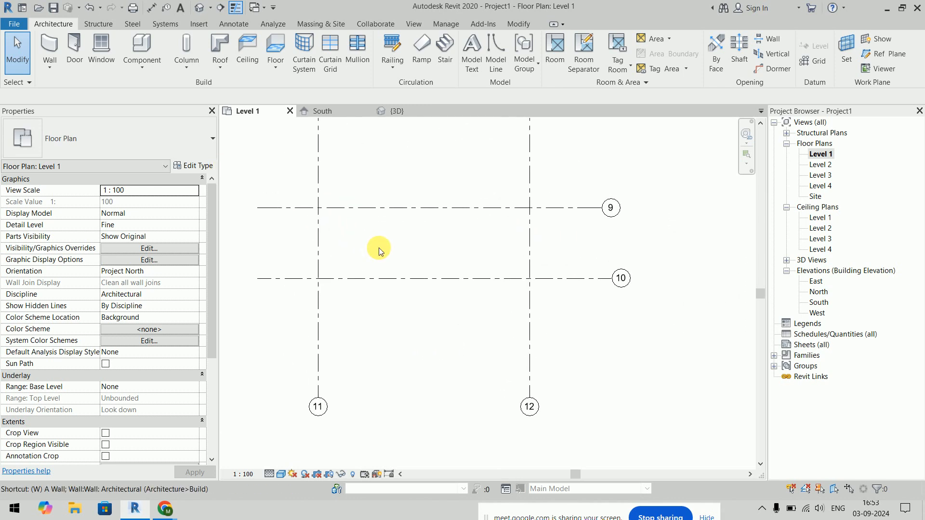
key("w")
key("a")
left_click(331, 95)
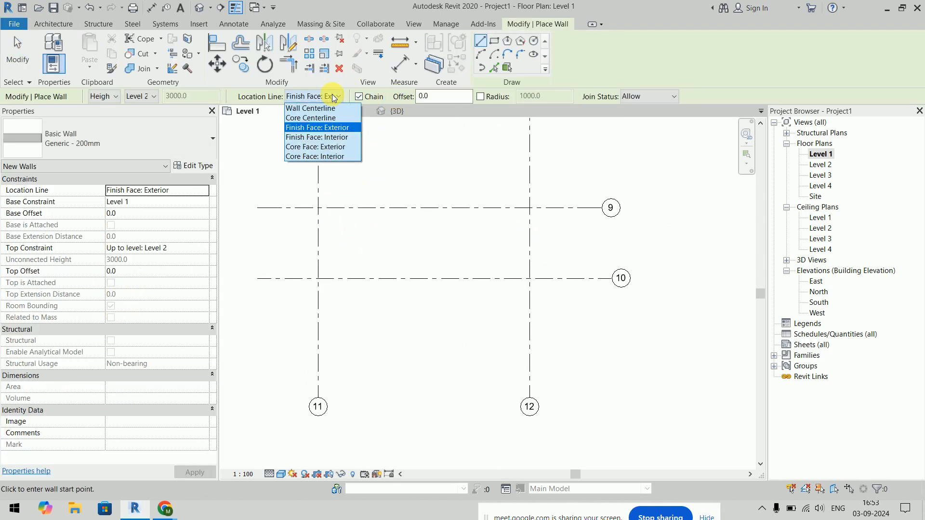
left_click(331, 133)
left_click(318, 208)
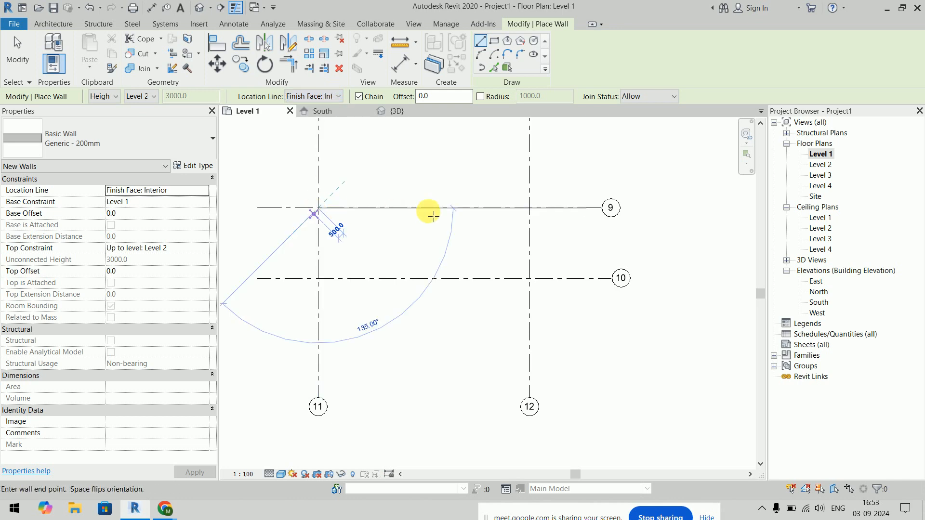
left_click(530, 208)
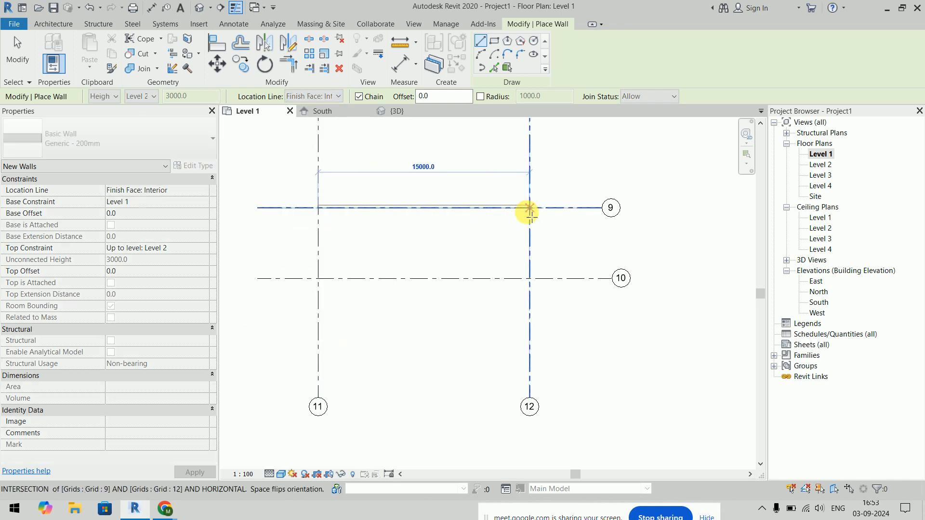
left_click(530, 278)
left_click(318, 278)
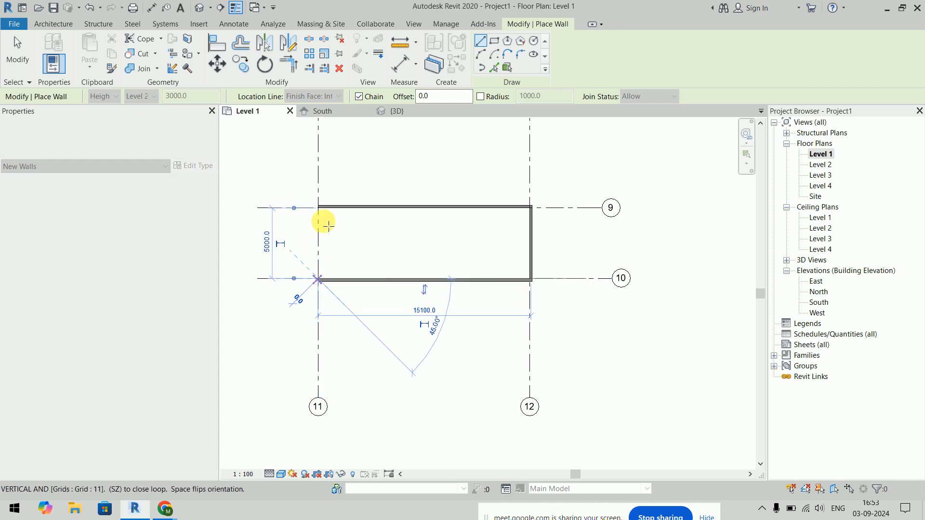
left_click(318, 208)
key("Escape")
key("Escape")
Step: Compare how the wall rectangles at grids 5 to 8 and grids 9 to 12 sit relative to their grid lines
scroll(384, 231, "up", 1)
scroll(384, 230, "up", 1)
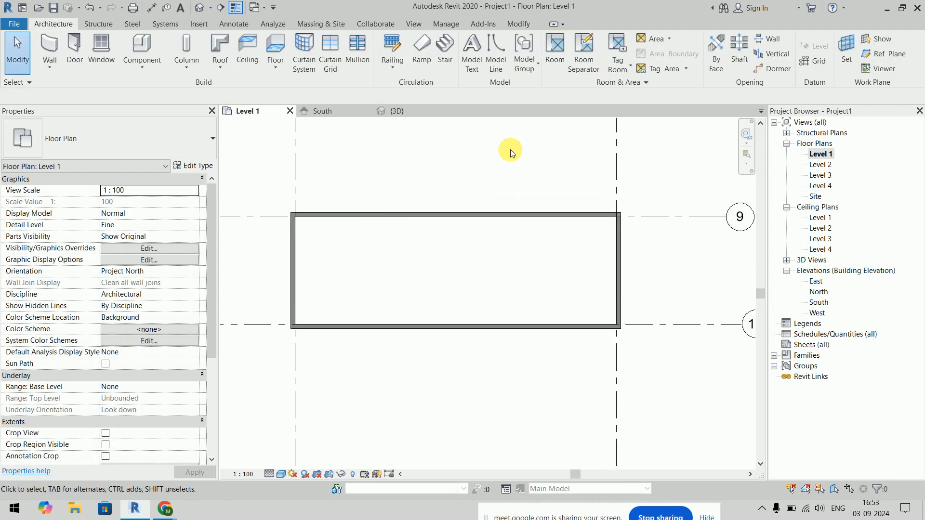
scroll(510, 150, "down", 3)
middle_click_drag(511, 139, 638, 396)
scroll(526, 266, "down", 3)
scroll(391, 208, "up", 4)
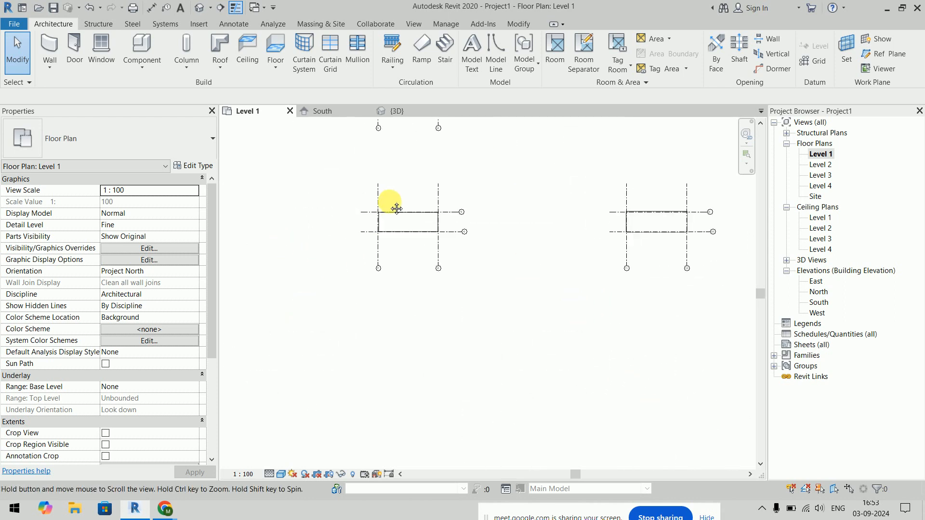
scroll(387, 208, "up", 2)
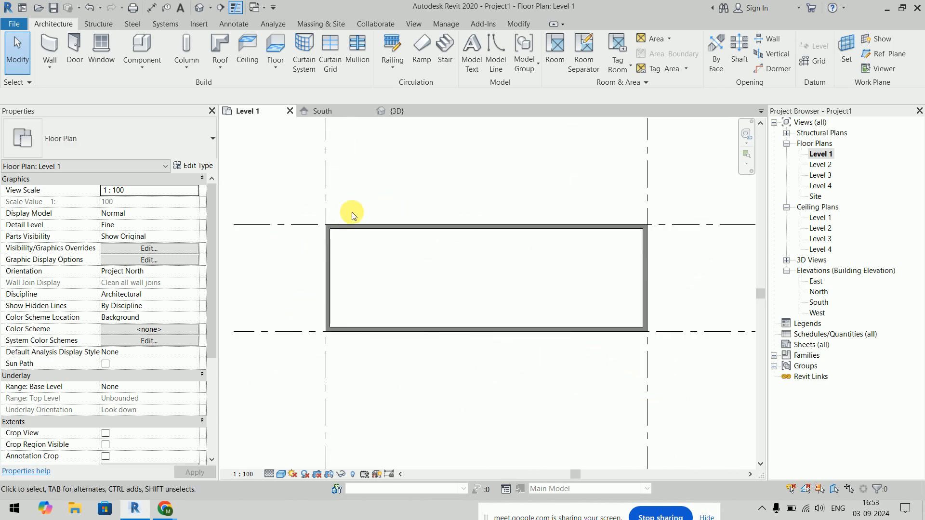
scroll(331, 241, "down", 3)
middle_click_drag(363, 262, 458, 246)
scroll(481, 238, "up", 2)
scroll(483, 240, "up", 1)
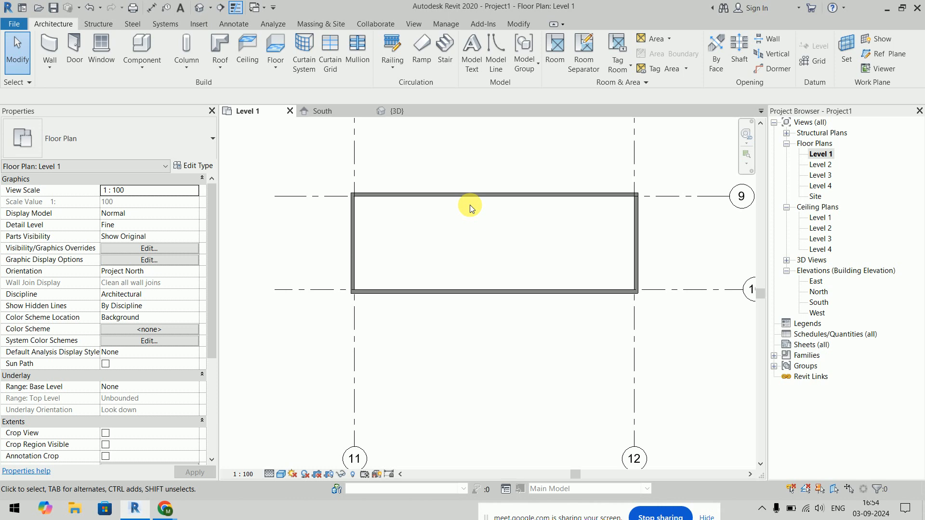
Step: Review the Wall tool's Location Line options, including the core centerline and core face choices, and leave the command
left_click(48, 44)
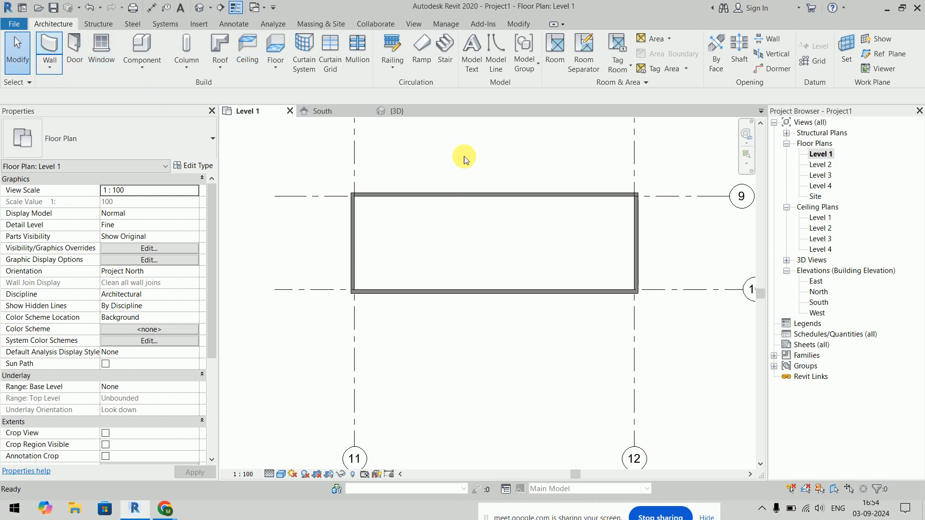
left_click(338, 96)
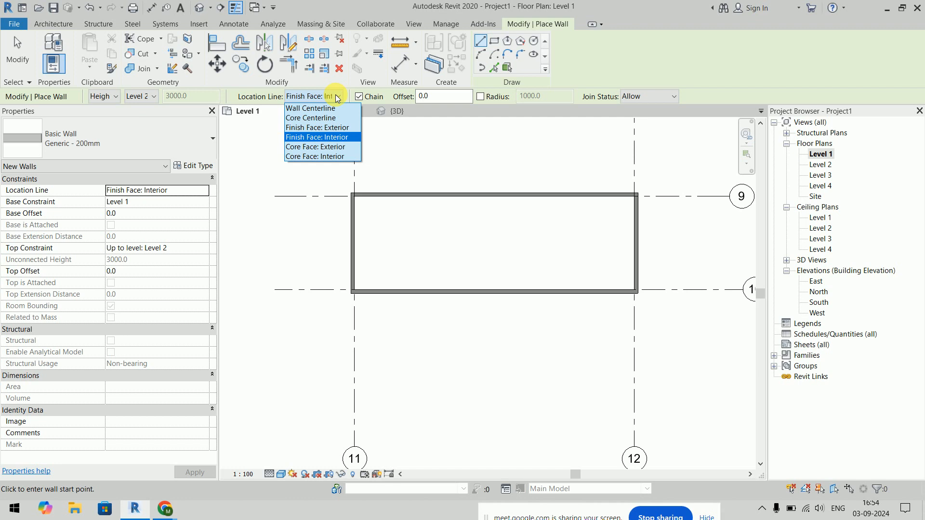
key("Escape")
key("Escape")
key("Escape")
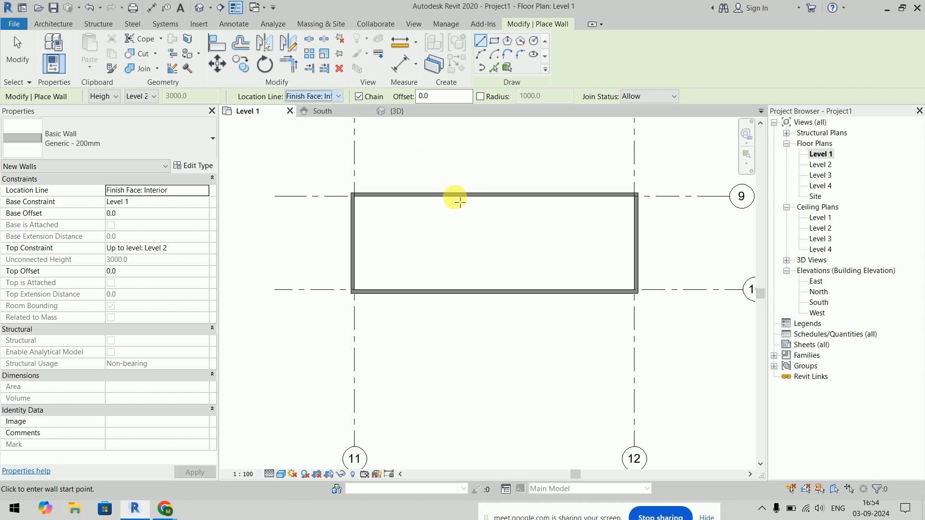
Step: Select all the Generic - 200mm walls in the three grid layouts and delete them
scroll(457, 211, "down", 7)
middle_click_drag(367, 217, 341, 275)
left_click(342, 277)
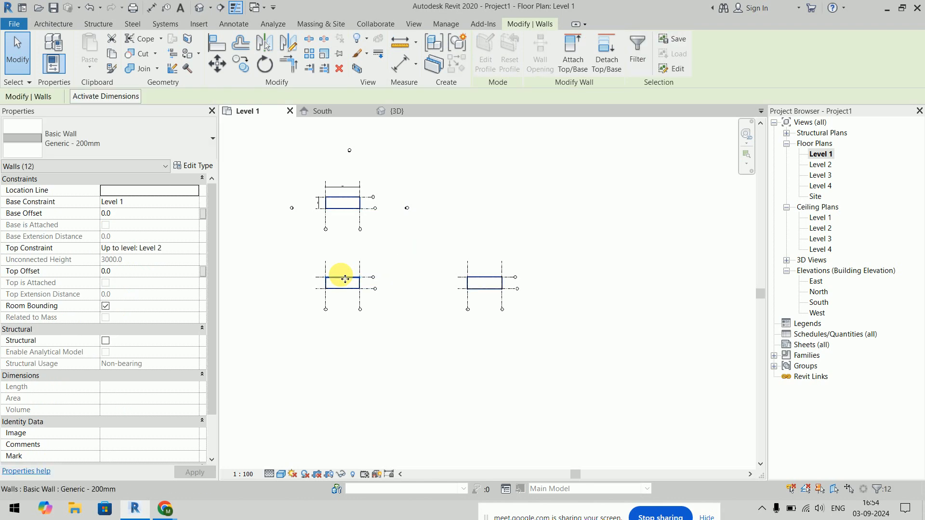
key("Delete")
Step: Start the Wall tool at grids 1 to 4 and duplicate the Generic - 200mm wall type as "230mm comp wall"
middle_click_drag(395, 242, 448, 281)
scroll(385, 241, "up", 5)
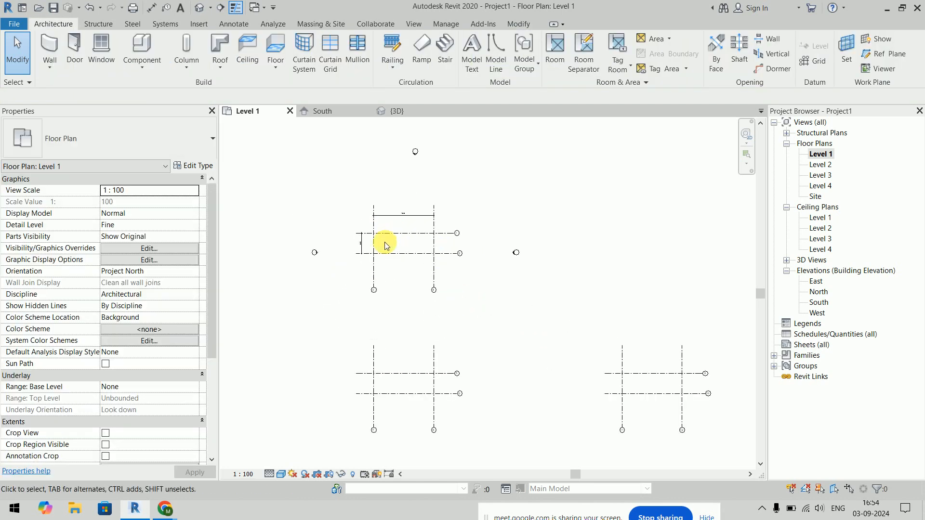
key("a")
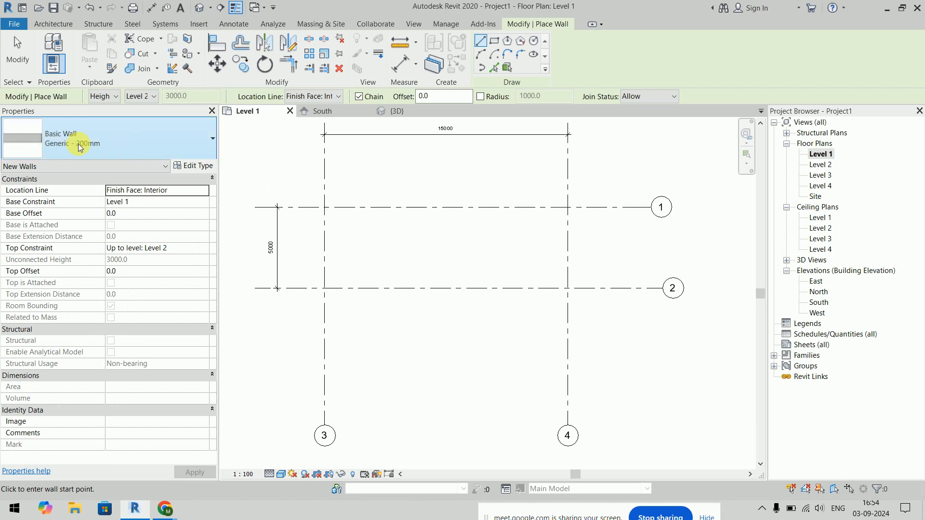
left_click(197, 168)
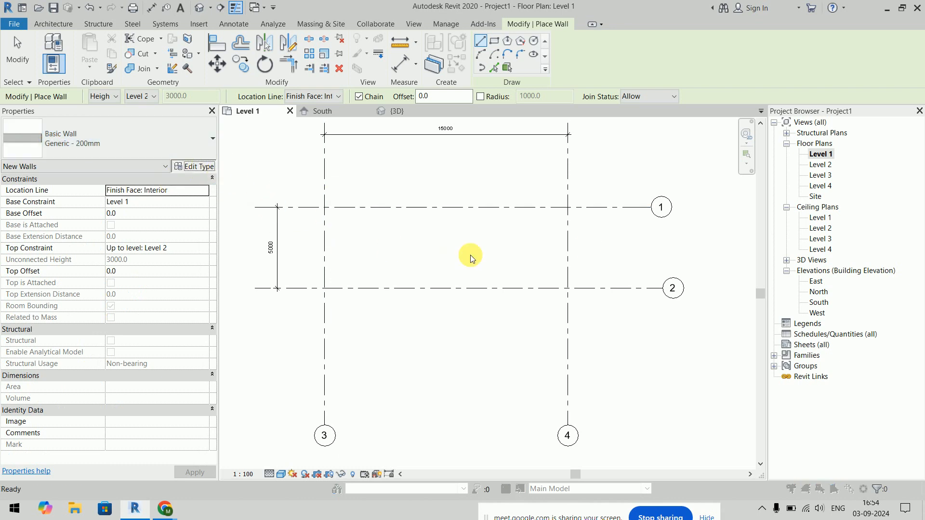
left_click(879, 85)
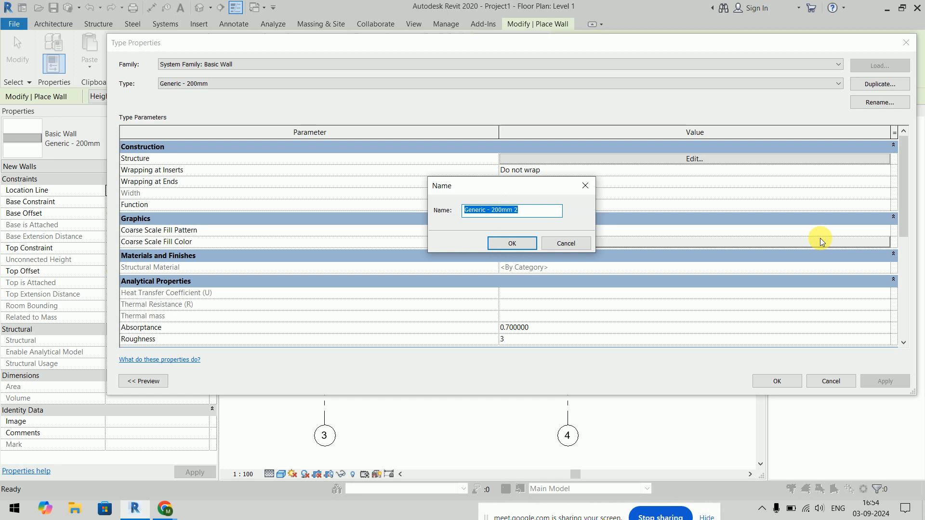
type("230mm comp wall")
key("Return")
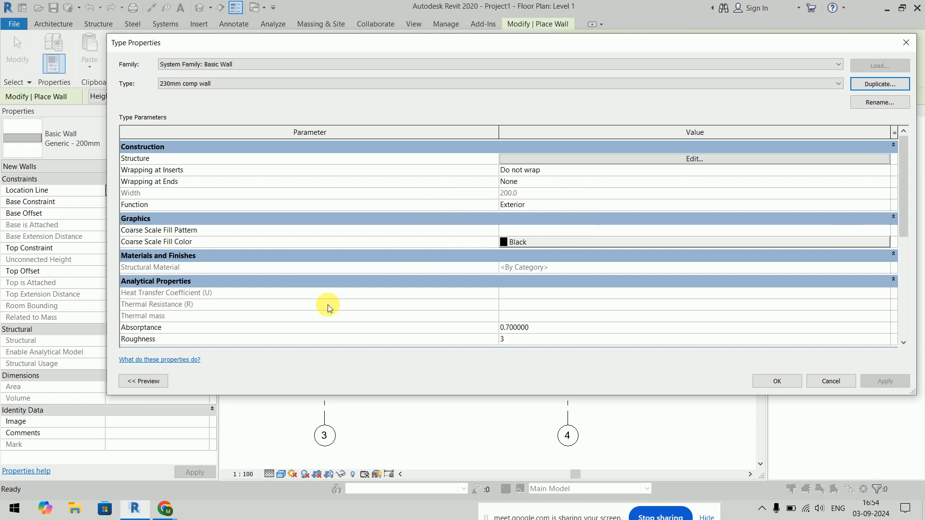
Step: Open the new wall type's structure with its preview and insert two layers, one outside the exterior core boundary and one outside the interior
left_click(143, 381)
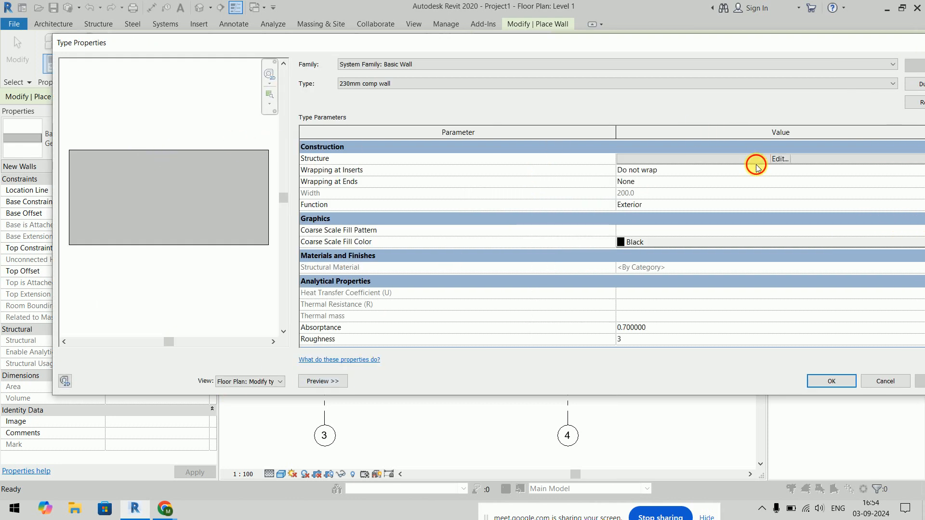
left_click(779, 159)
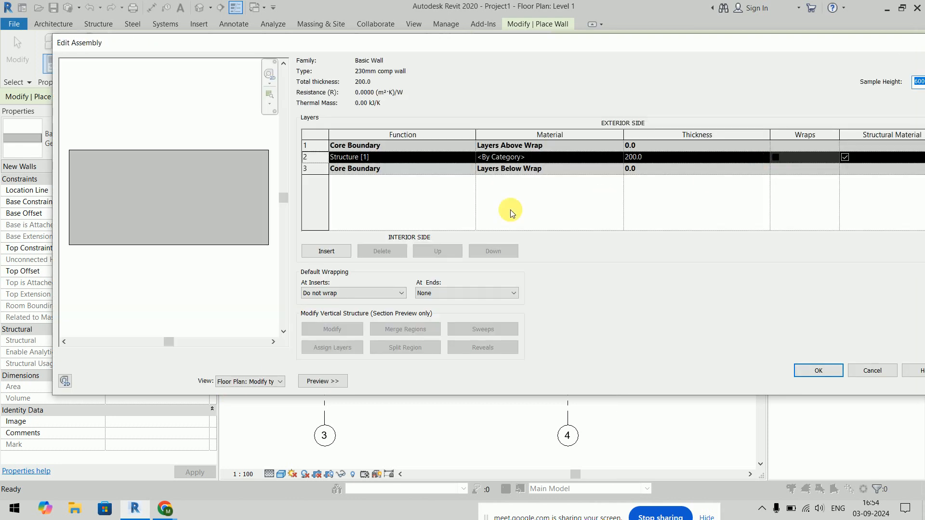
left_click(320, 251)
left_click(320, 251)
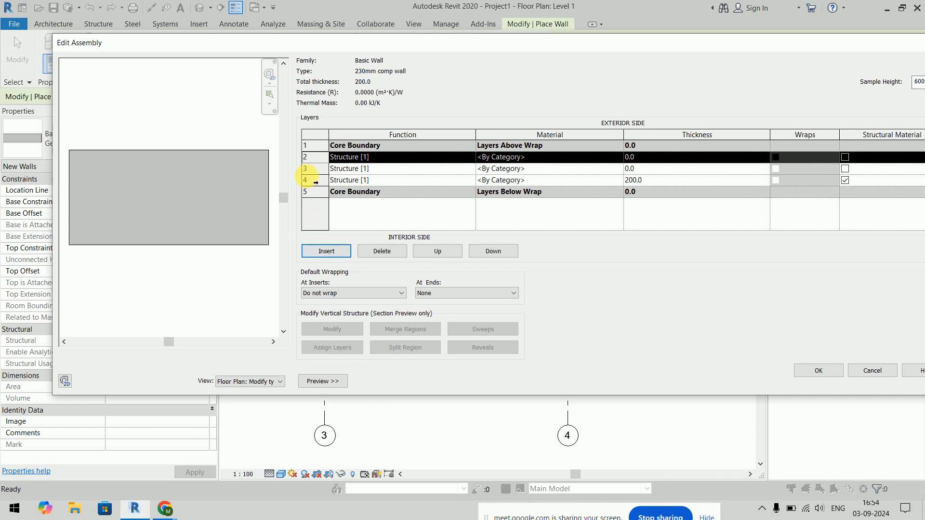
left_click(440, 251)
left_click(313, 169)
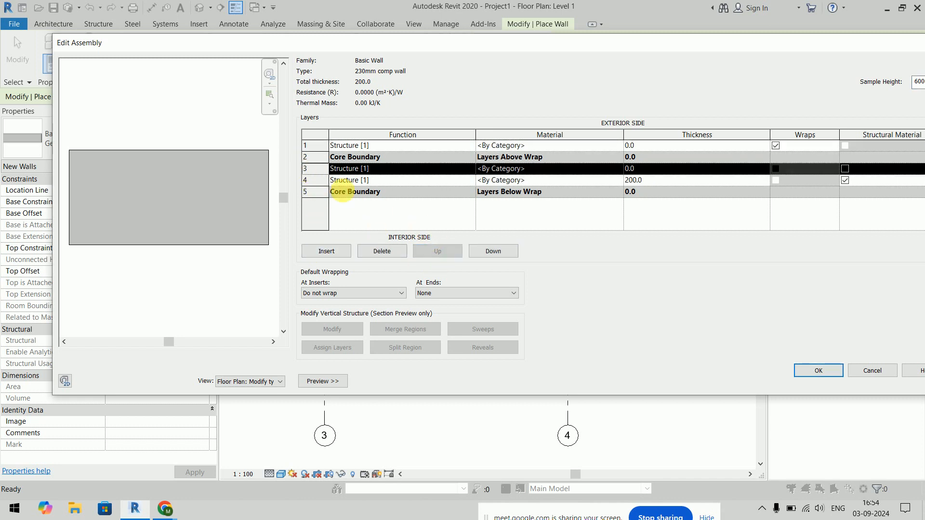
left_click(491, 252)
left_click(491, 251)
Step: Set the layer thicknesses to 210 for the core structure, 12 for the exterior layer and 8 for the interior layer
left_click(678, 171)
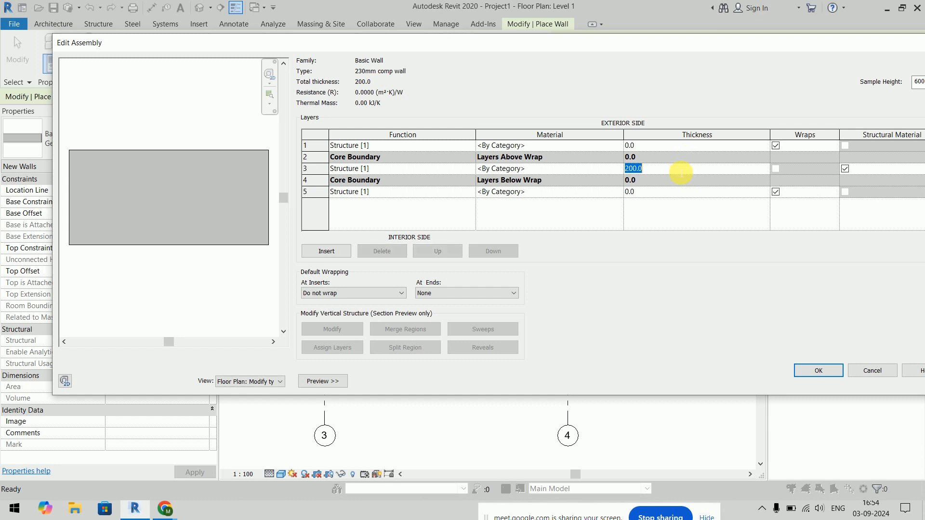
type("210")
key("Return")
left_click(663, 146)
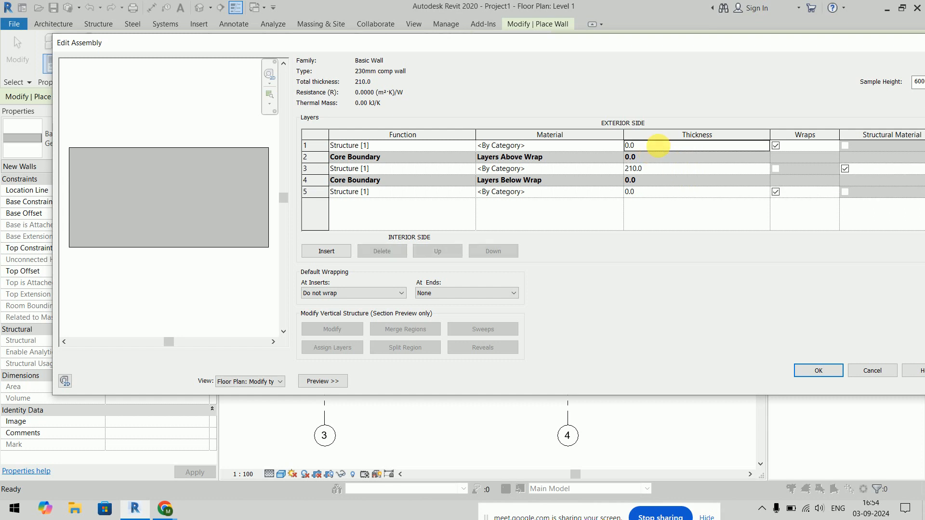
type("12")
key("Return")
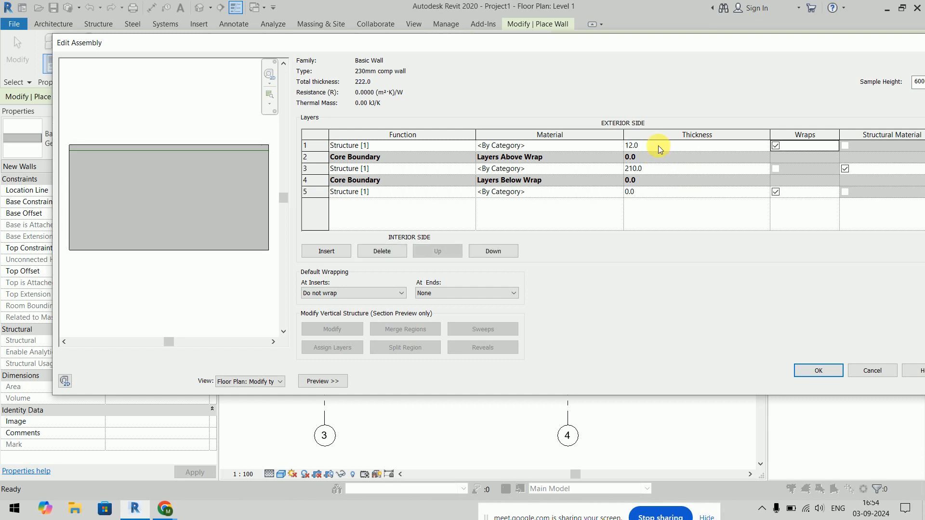
left_click(660, 191)
type("8")
left_click(813, 195)
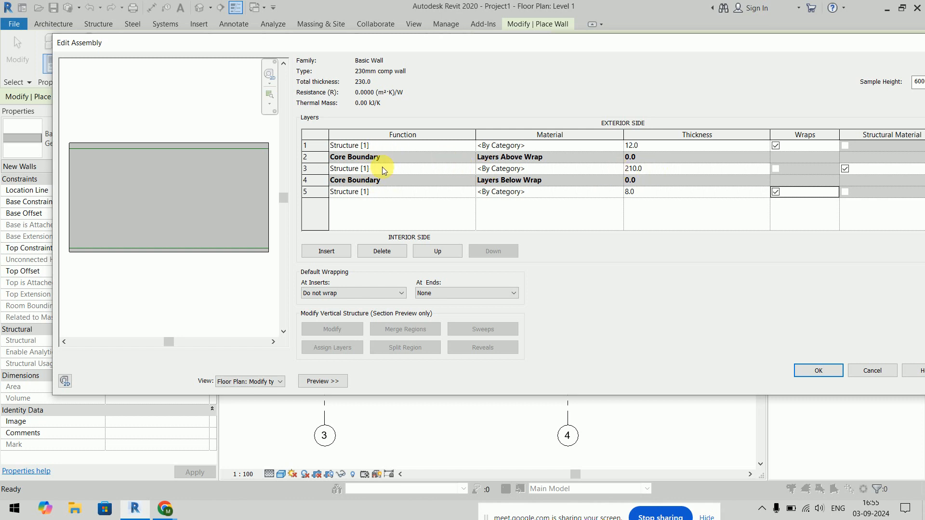
Step: Set the exterior layer's function to Finish 1 [4] and the interior layer's to Finish 2 [5], and accept the wall type
left_click(467, 146)
left_click(357, 185)
left_click(468, 192)
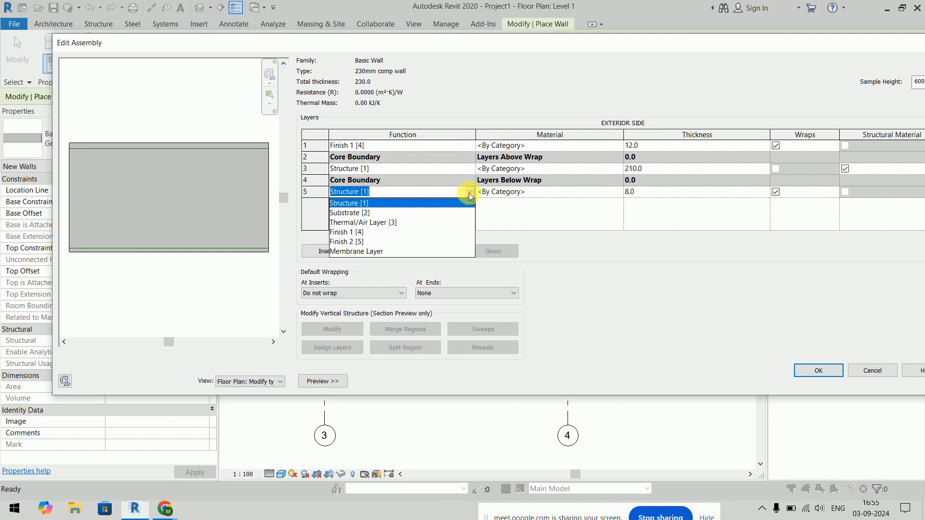
left_click(459, 241)
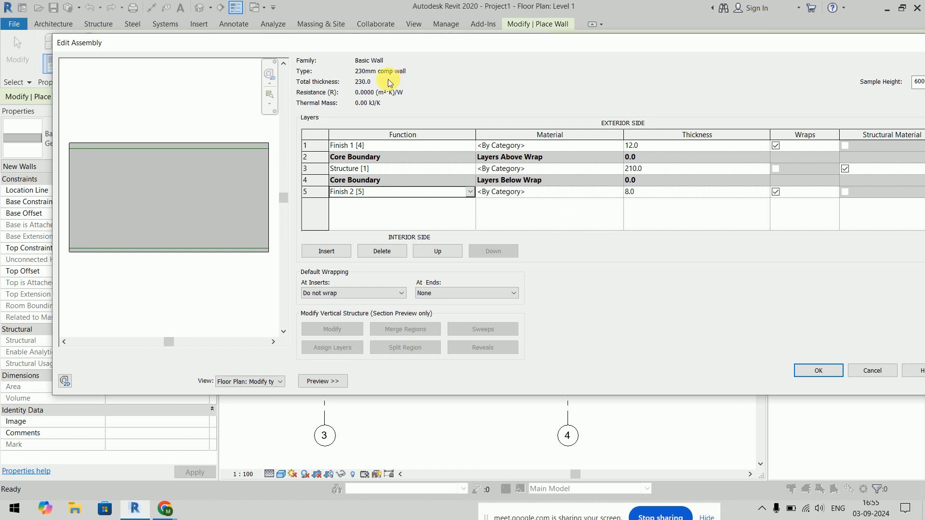
left_click(819, 370)
left_click(817, 371)
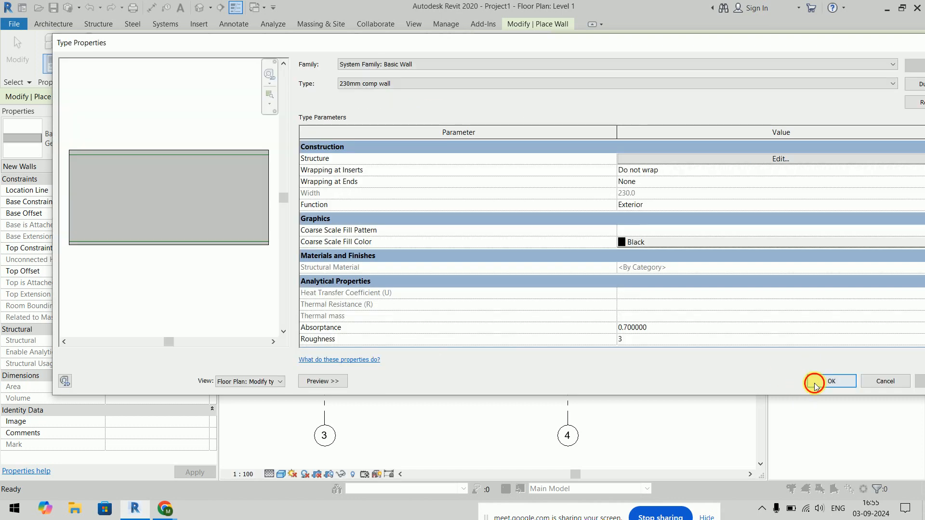
Step: Draw a 230mm comp wall about 1100 mm long along grid 1 from grid 3, with its Location Line set to Wall Centerline
scroll(325, 201, "up", 5)
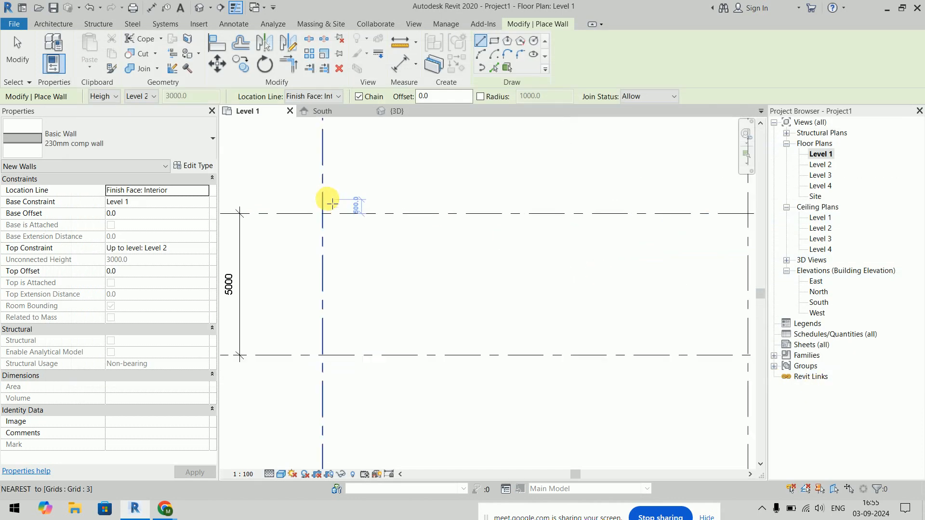
left_click(337, 99)
left_click(311, 107)
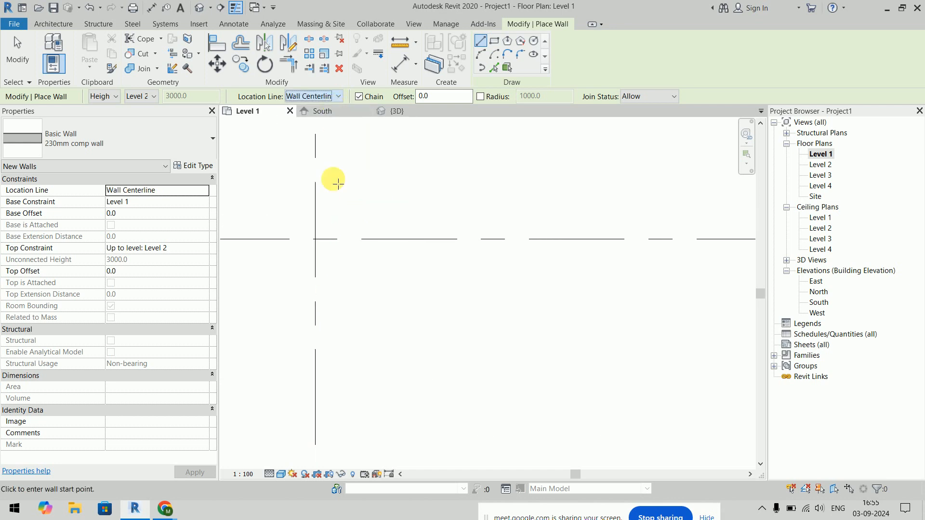
left_click(316, 239)
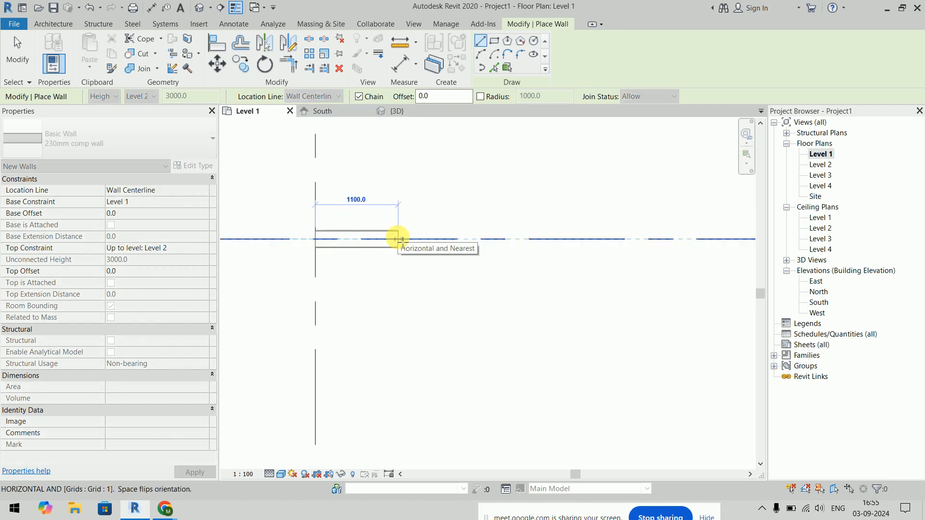
left_click(398, 239)
key("Escape")
key("Escape")
Step: Draw a second wall on grid 1 beyond the first one's end with Location Line Core Centerline, and compare their alignment
scroll(390, 248, "up", 3)
key("w")
key("a")
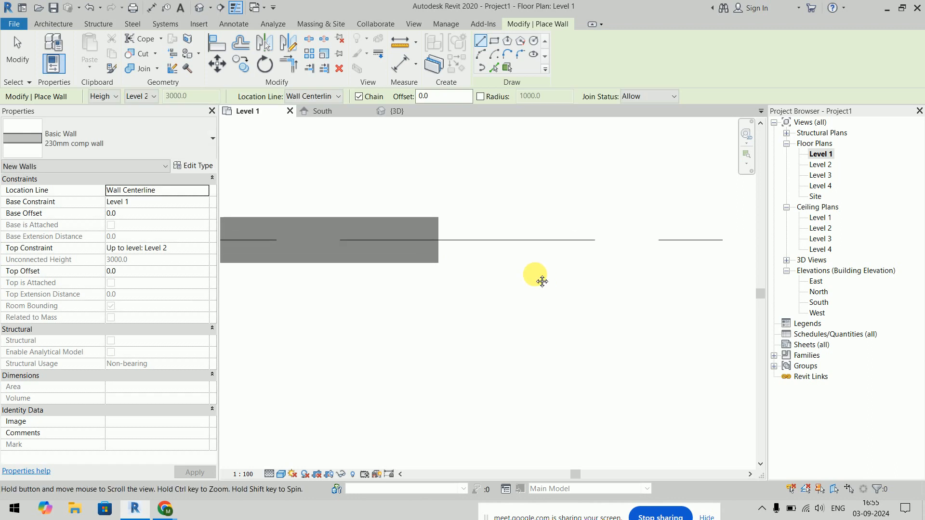
left_click(329, 97)
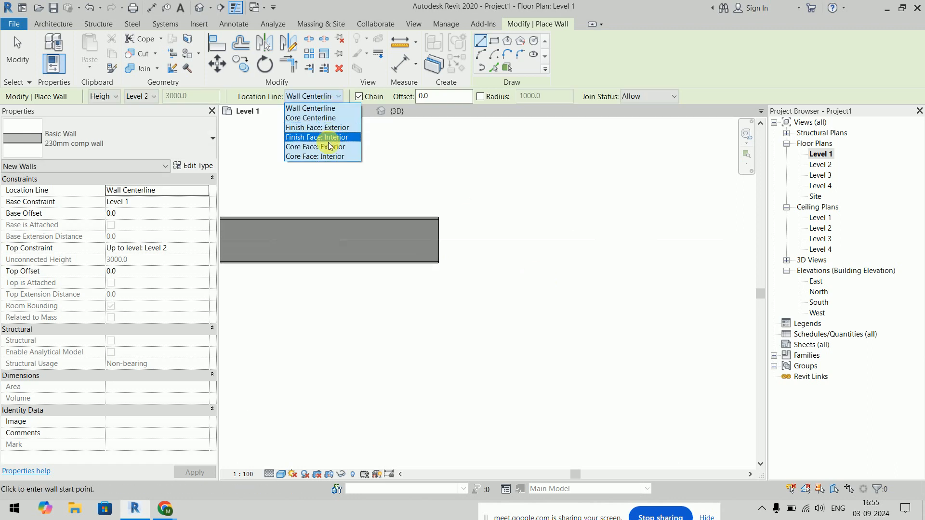
left_click(328, 118)
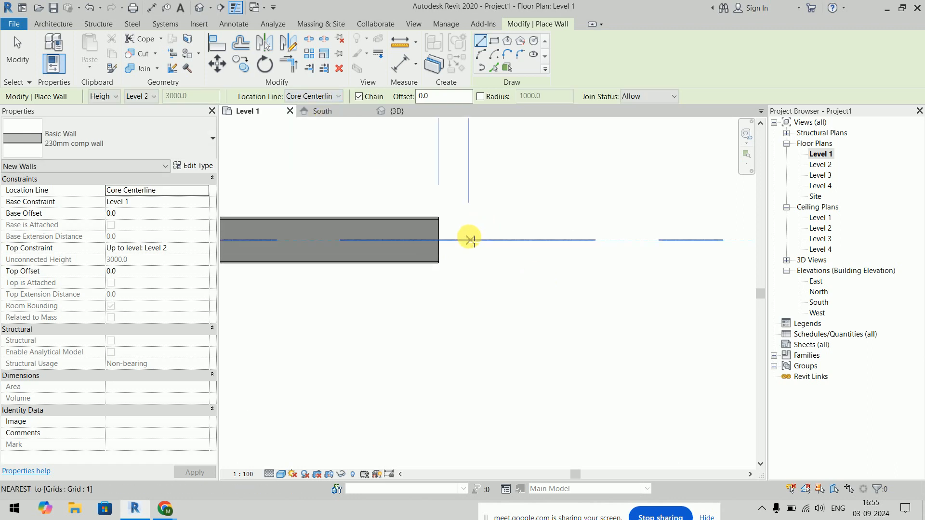
left_click(448, 239)
left_click(588, 241)
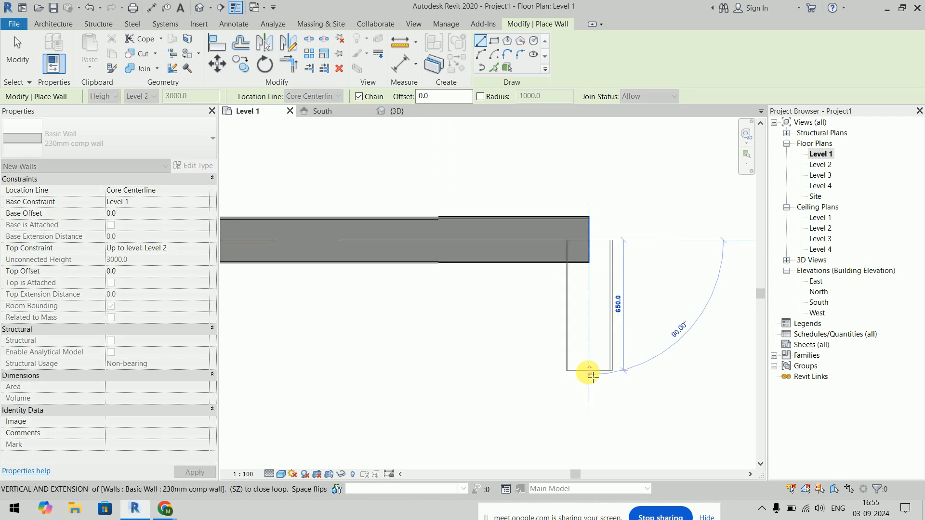
key("Escape")
key("Escape")
scroll(507, 205, "up", 5)
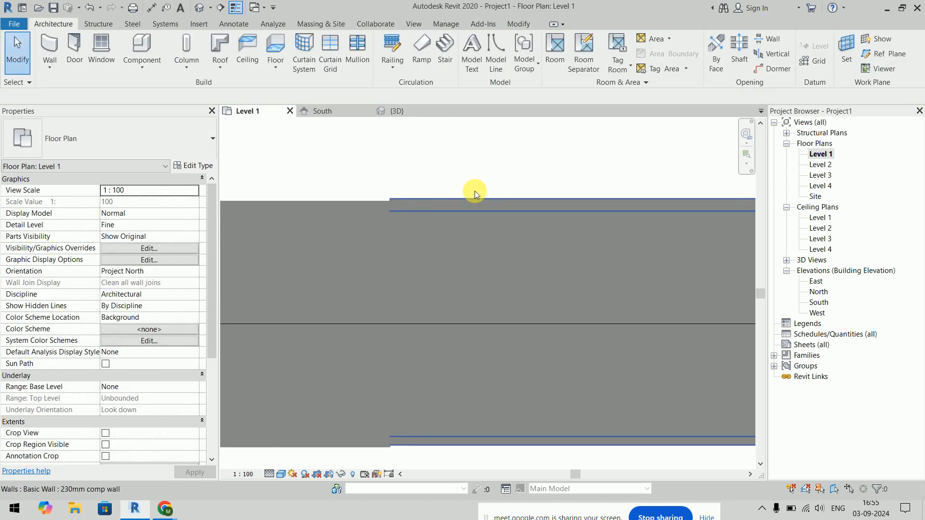
middle_click_drag(484, 173, 493, 152)
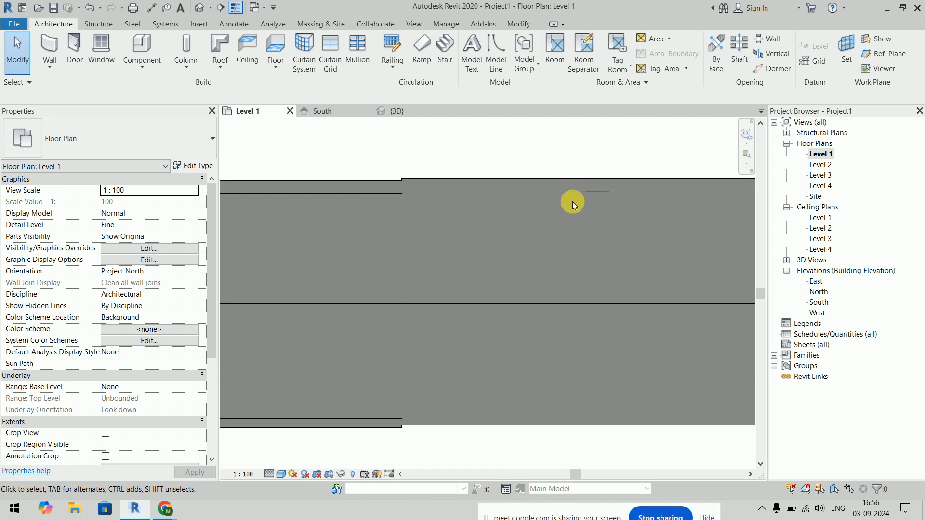
Step: Draw a wall about 1000 mm long along grid 2 from grid 3, with its Location Line set to Finish Face: Exterior
scroll(553, 210, "down", 8)
scroll(435, 140, "up", 3)
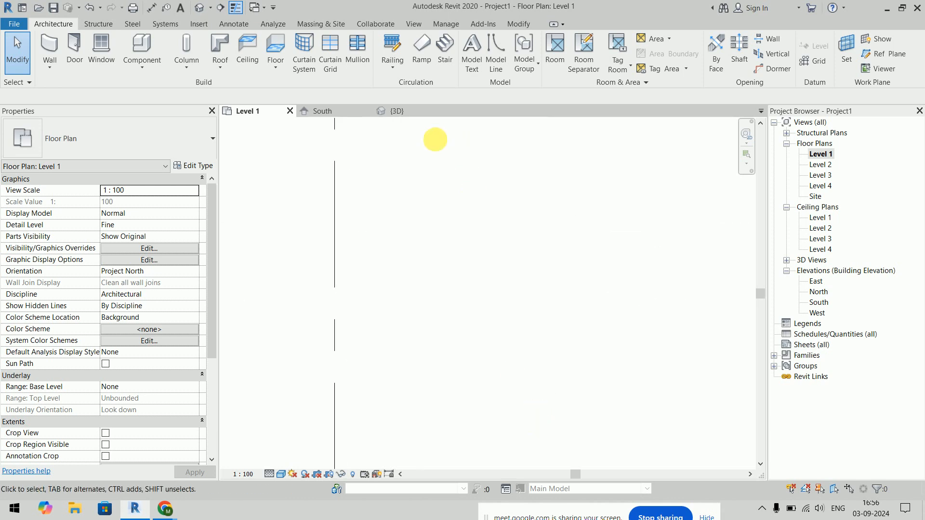
scroll(463, 340, "down", 5)
middle_click_drag(448, 332, 379, 136)
scroll(435, 249, "up", 5)
left_click(49, 49)
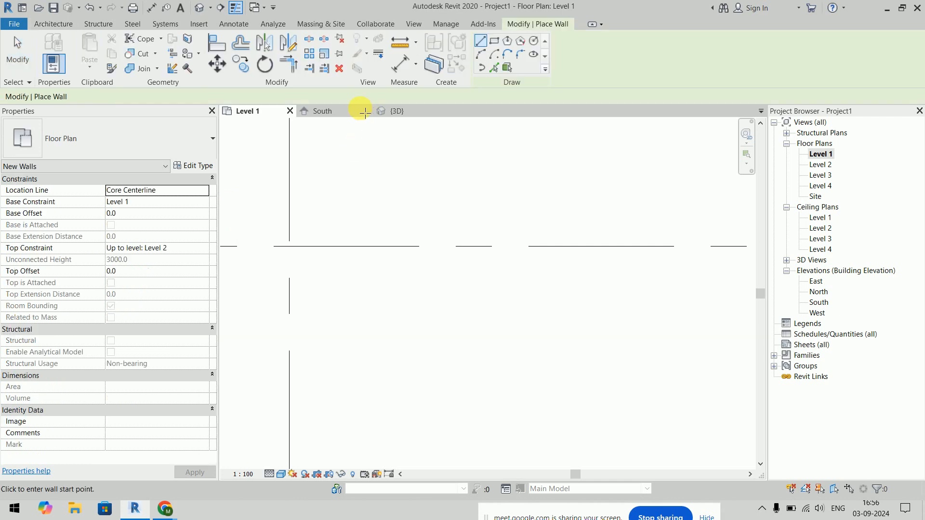
left_click(328, 96)
left_click(319, 127)
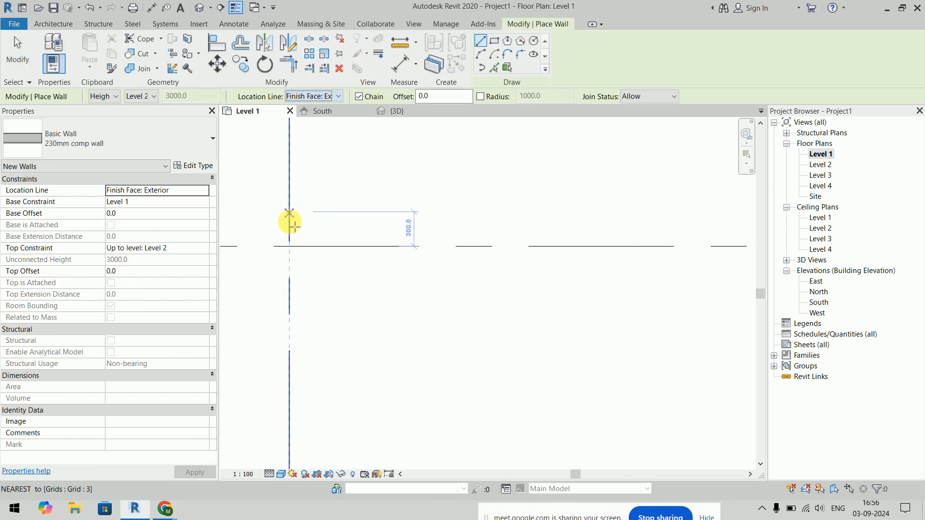
left_click(289, 246)
left_click(403, 246)
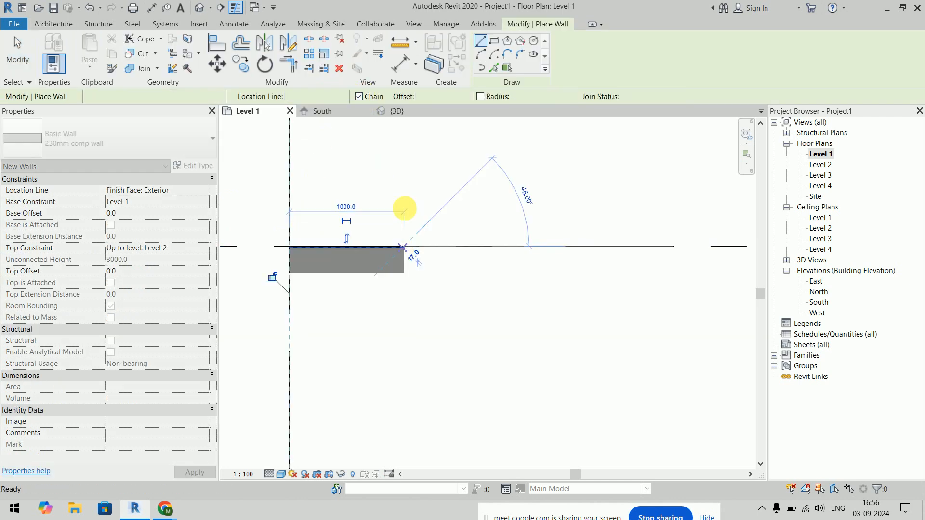
key("Escape")
Step: Draw a wall about 500 mm long on grid 2 just beyond the first wall, with Location Line Core Face: Exterior
left_click(328, 97)
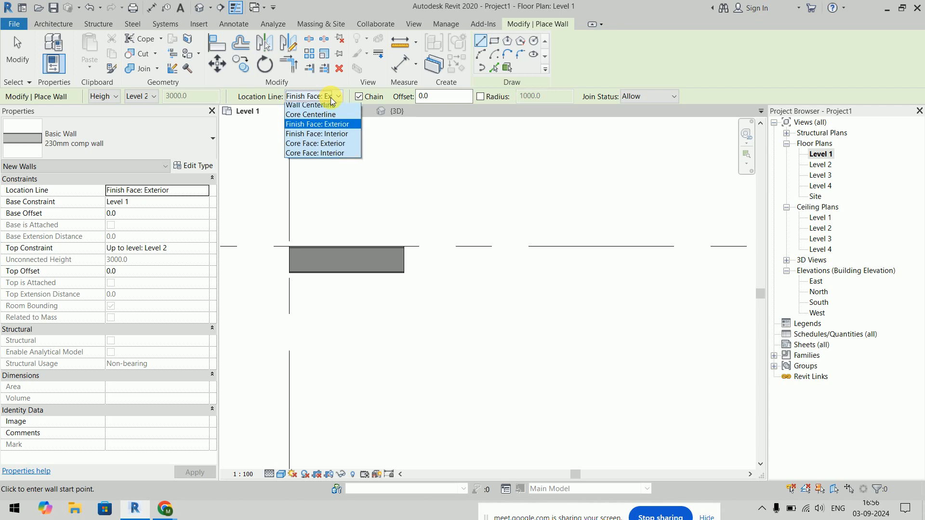
left_click(330, 147)
left_click(421, 246)
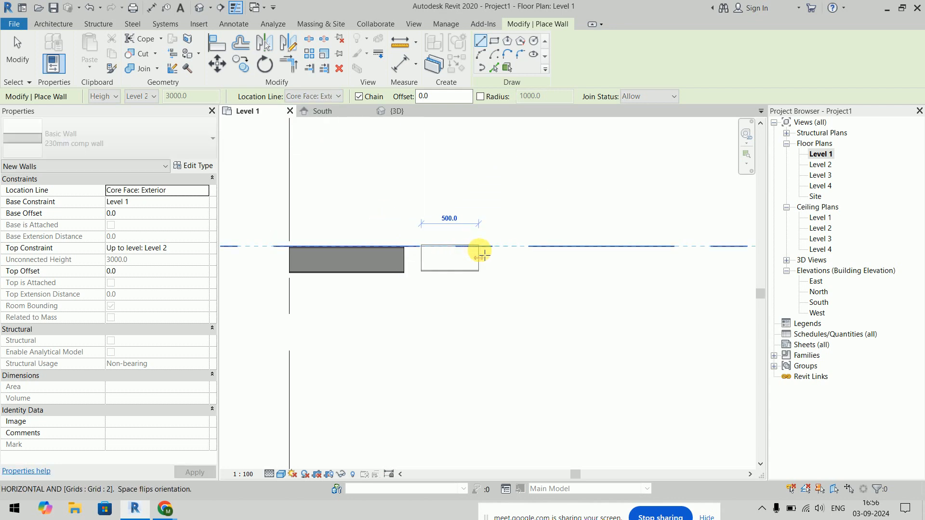
left_click(480, 247)
key("Escape")
Step: Draw a third wall about 540 mm long on grid 2, just past the Core Face: Exterior wall, using Location Line Finish Face: Interior
scroll(504, 259, "up", 5)
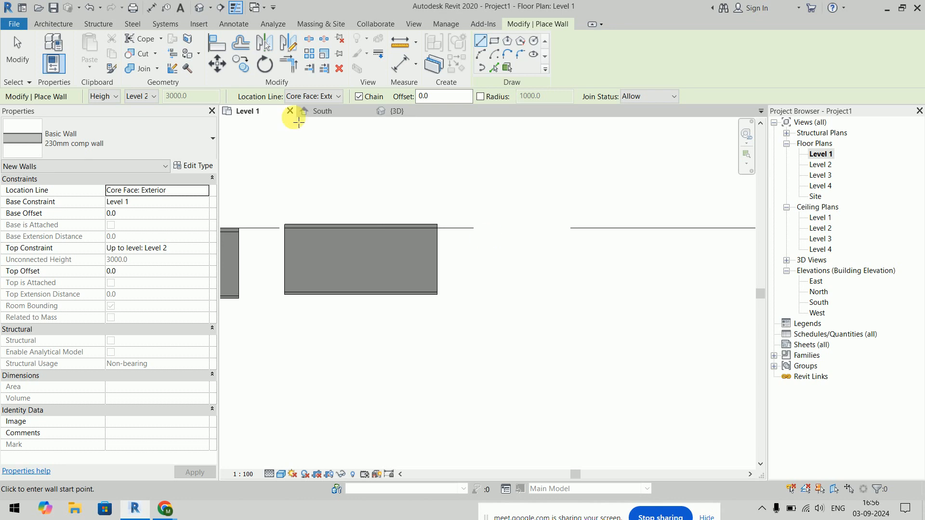
left_click(309, 97)
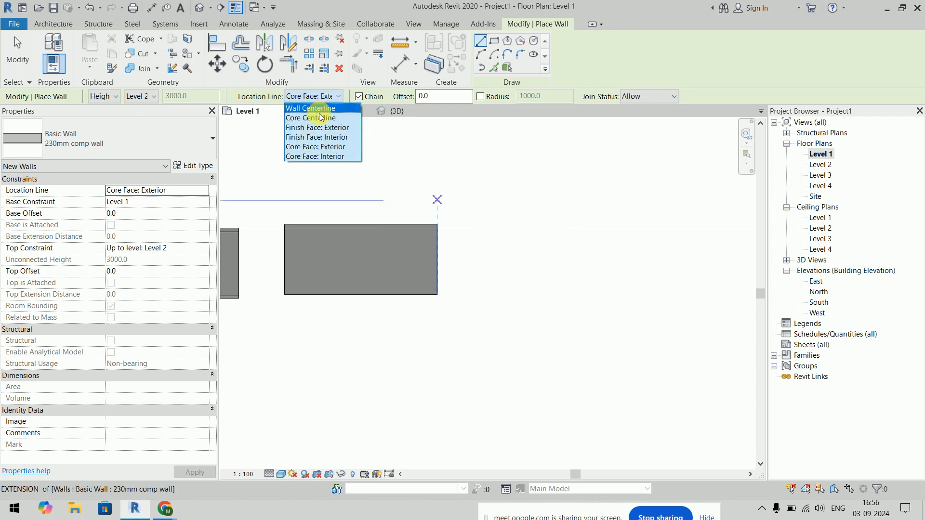
left_click(331, 137)
left_click(465, 228)
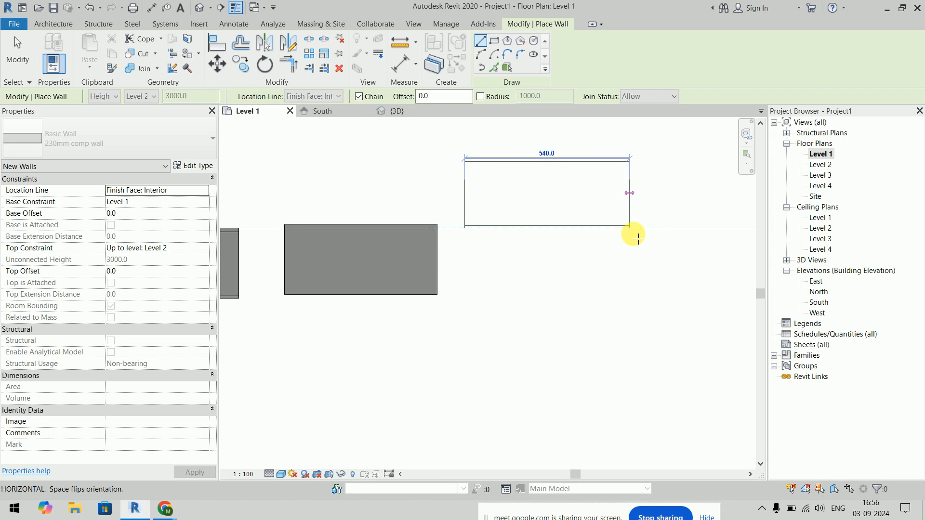
left_click(635, 233)
Step: Draw a fourth wall on grid 2 beyond the Finish Face: Interior wall with Location Line Core Face: Interior, and leave the Wall tool
middle_click_drag(629, 264, 427, 284)
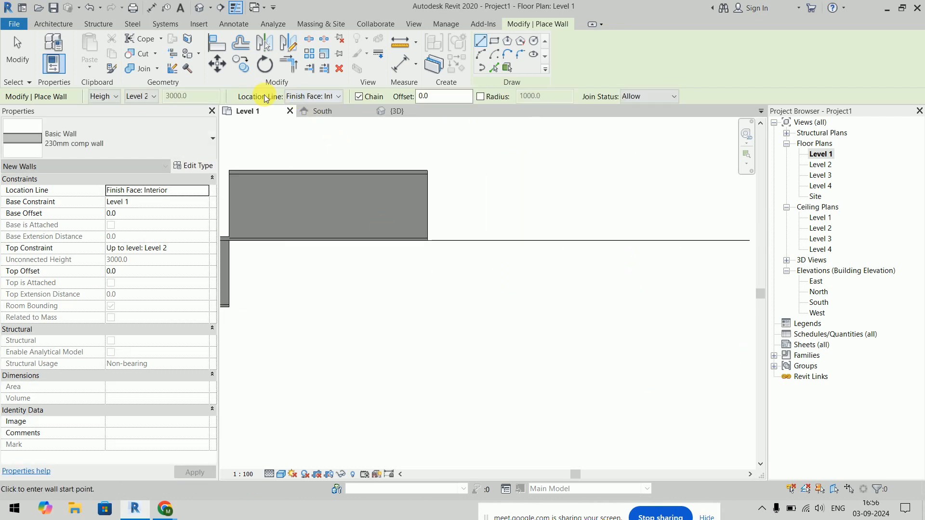
left_click(310, 96)
left_click(332, 157)
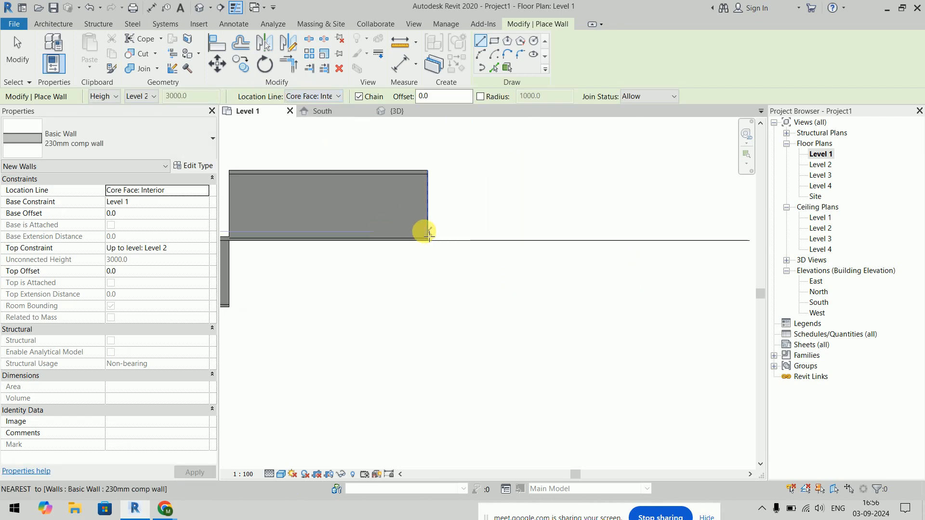
left_click(443, 242)
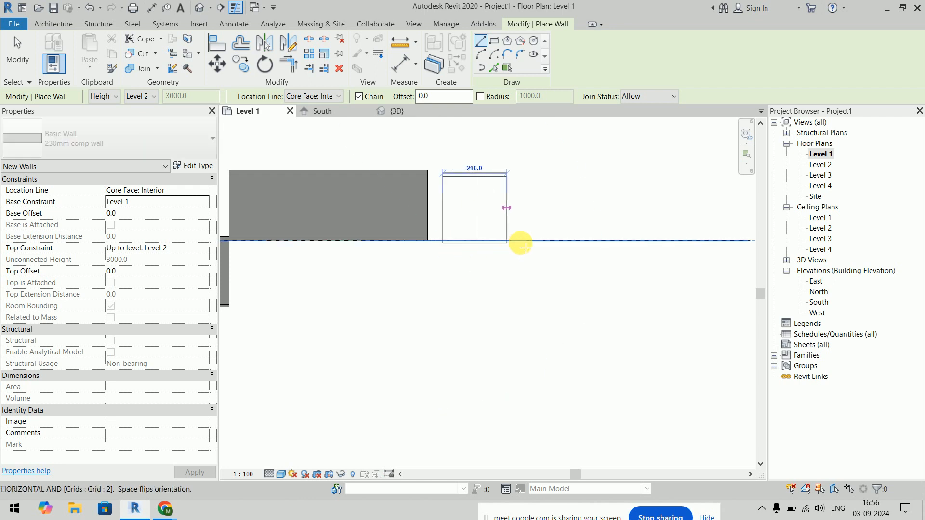
left_click(555, 242)
key("Escape")
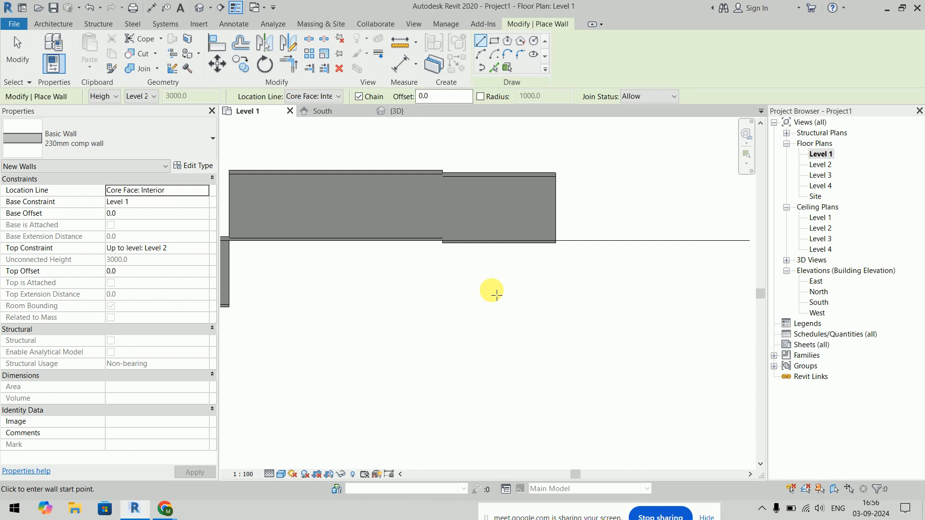
key("Escape")
key("Escape")
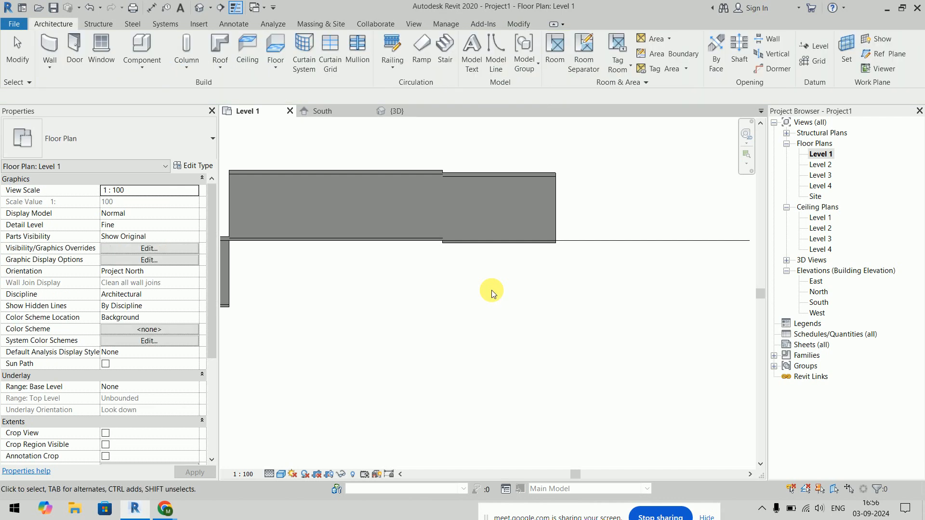
Step: Draw a chain of three perpendicular walls below grid 2 with Location Line Wall Centerline, starting with a horizontal wall about 550 mm long
key("w")
key("a")
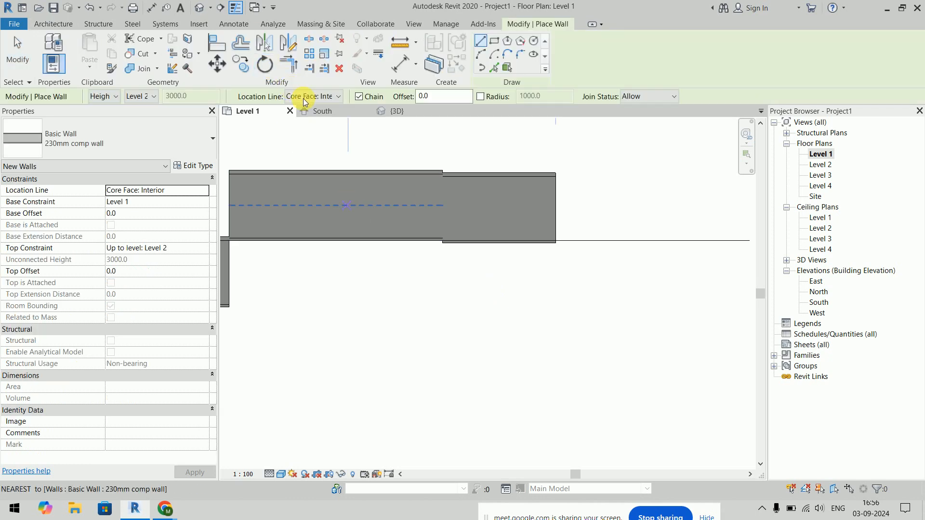
left_click(313, 96)
left_click(319, 118)
left_click(312, 96)
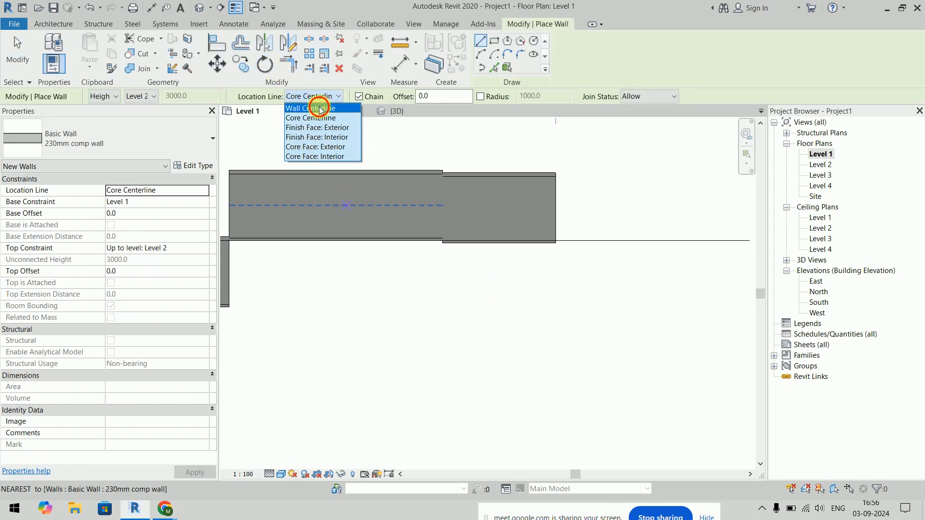
left_click(313, 108)
middle_click_drag(472, 330, 450, 196)
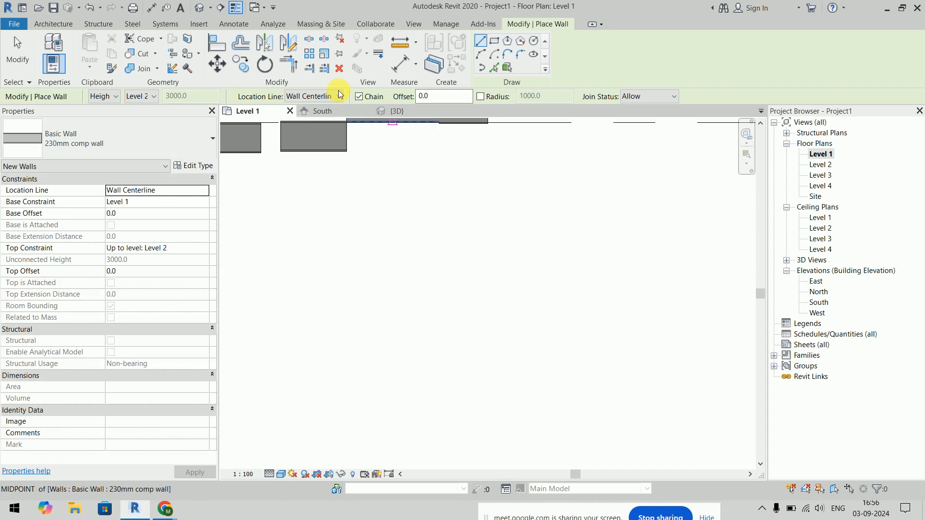
left_click(293, 221)
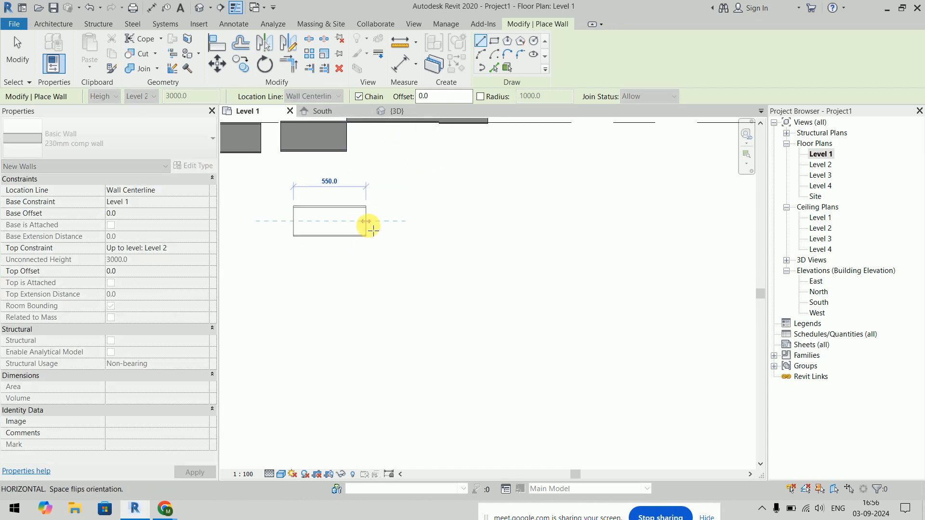
left_click(370, 226)
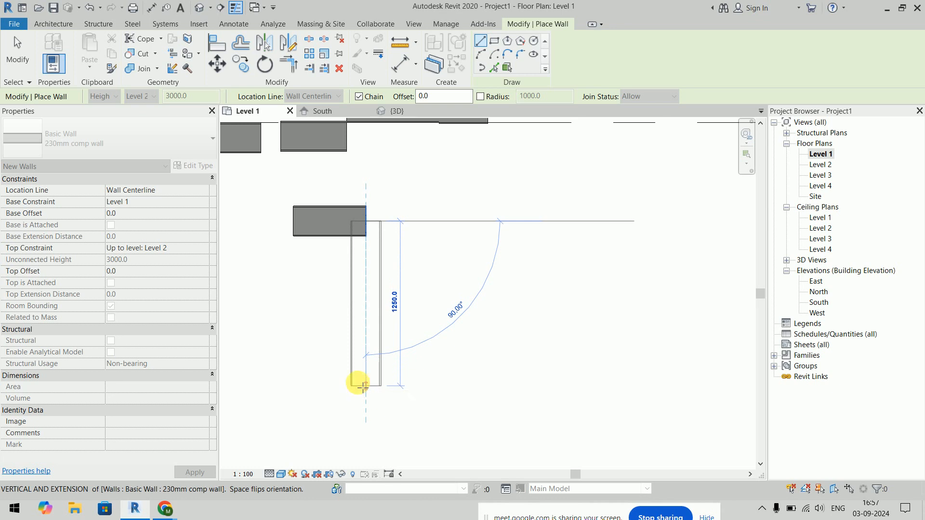
left_click(366, 392)
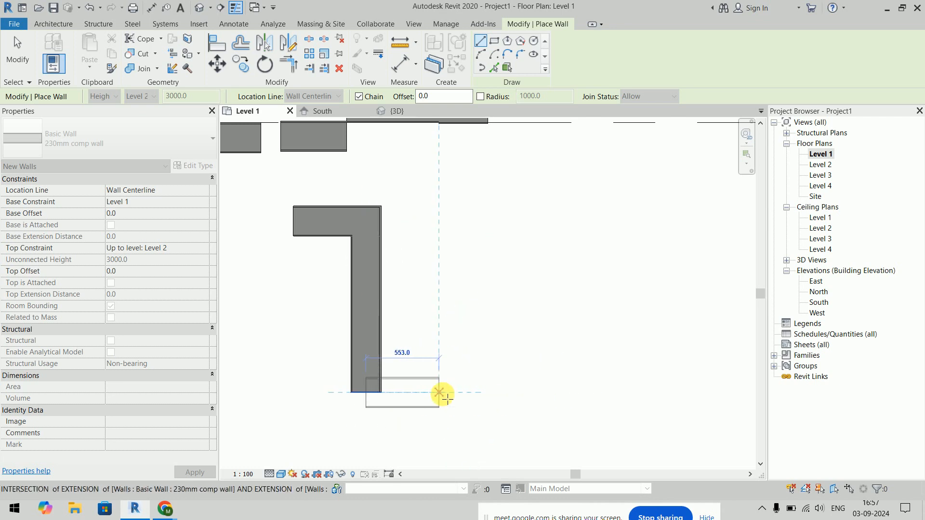
left_click(520, 394)
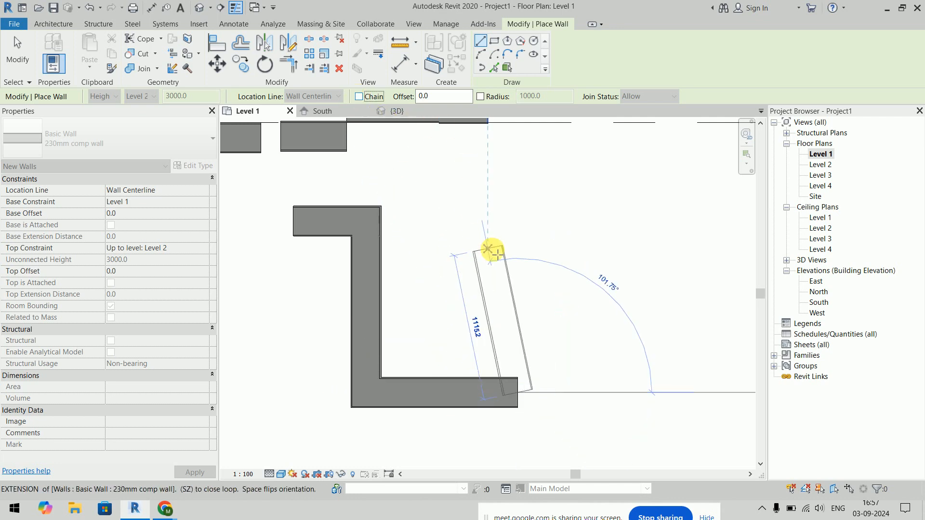
Step: Turn off Chain and extend the stepped wall run with walls about 1150 mm up, 1150 mm across and 700 mm down
left_click(517, 242)
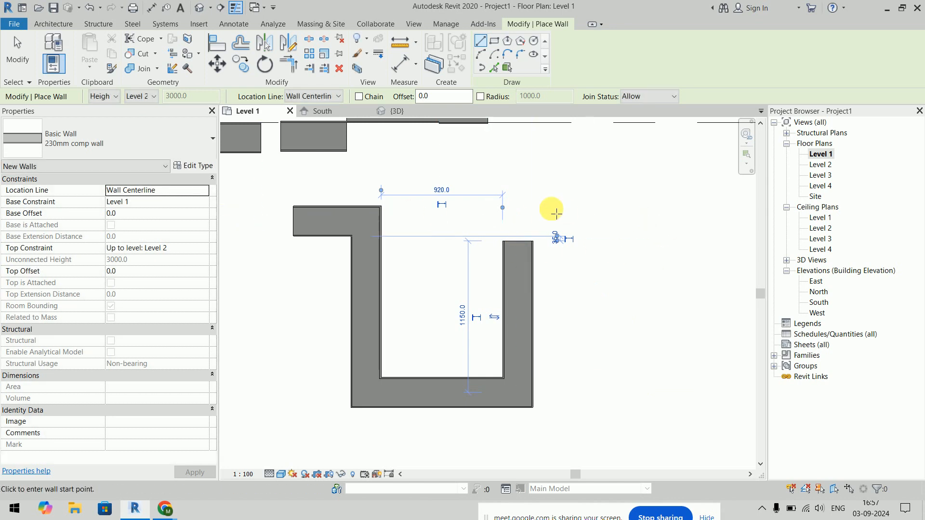
left_click(518, 241)
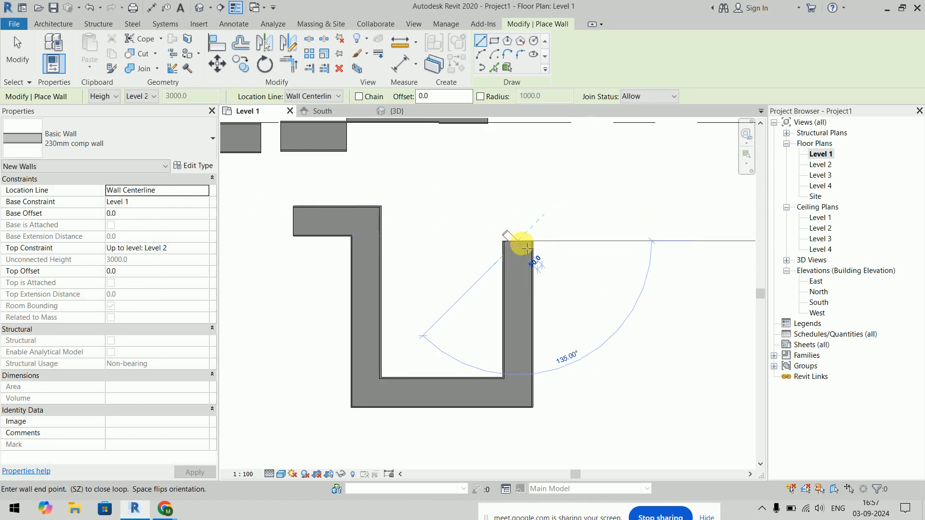
left_click(670, 241)
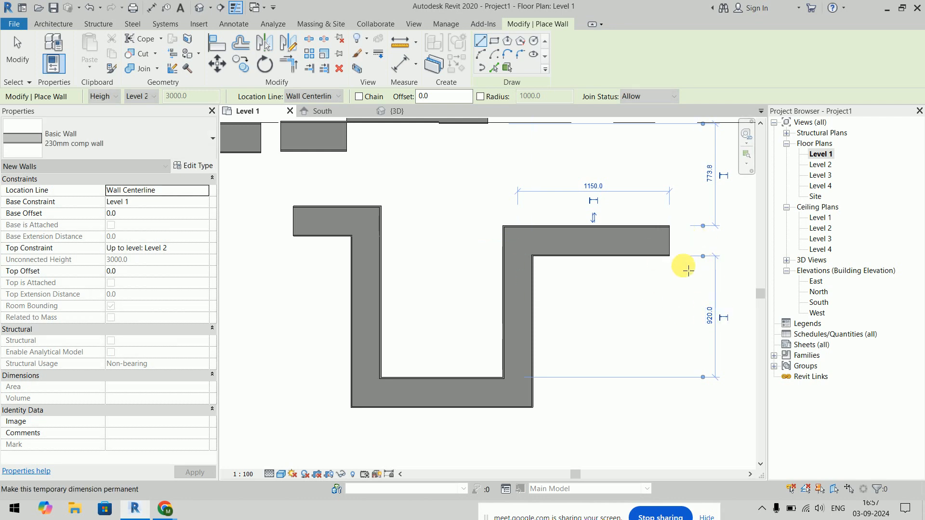
left_click(676, 242)
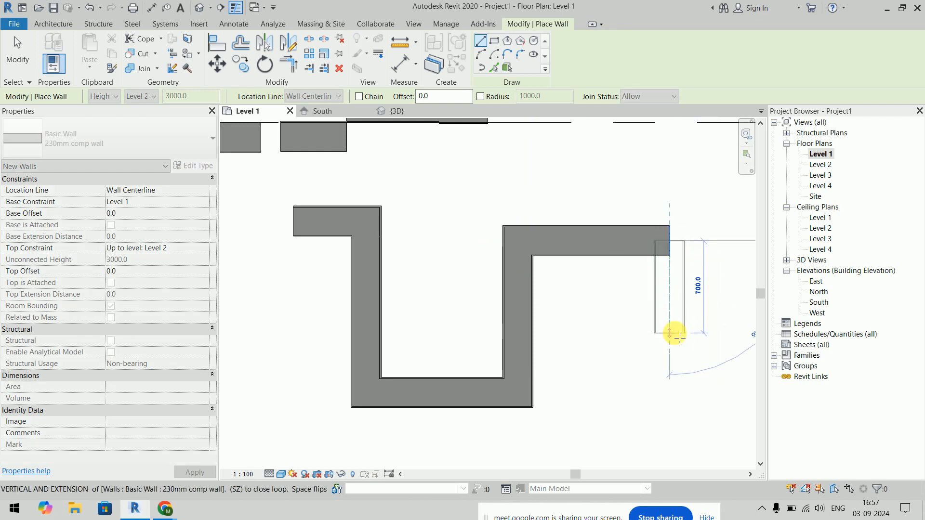
left_click(669, 332)
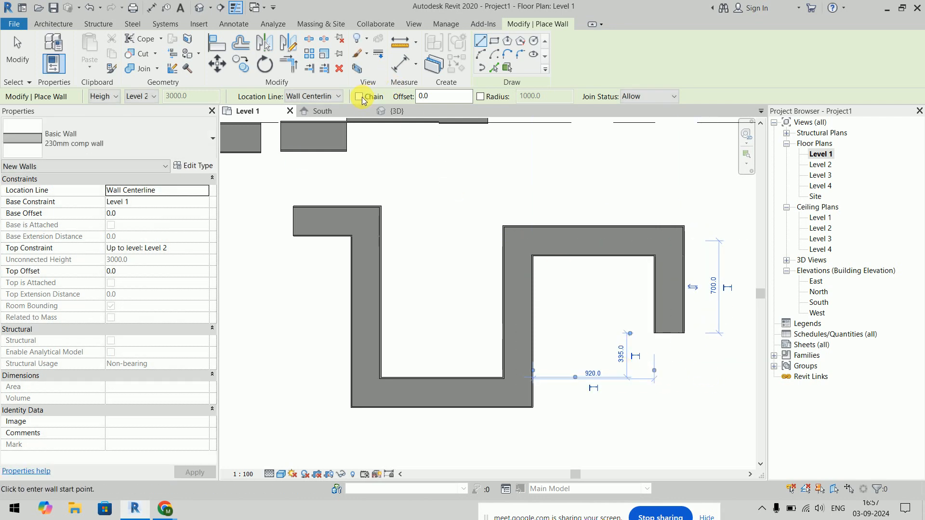
Step: Turn Chain back on and continue from the run's free end with a horizontal wall about 1100 mm long and a connected wall going down
middle_click_drag(450, 331, 300, 284)
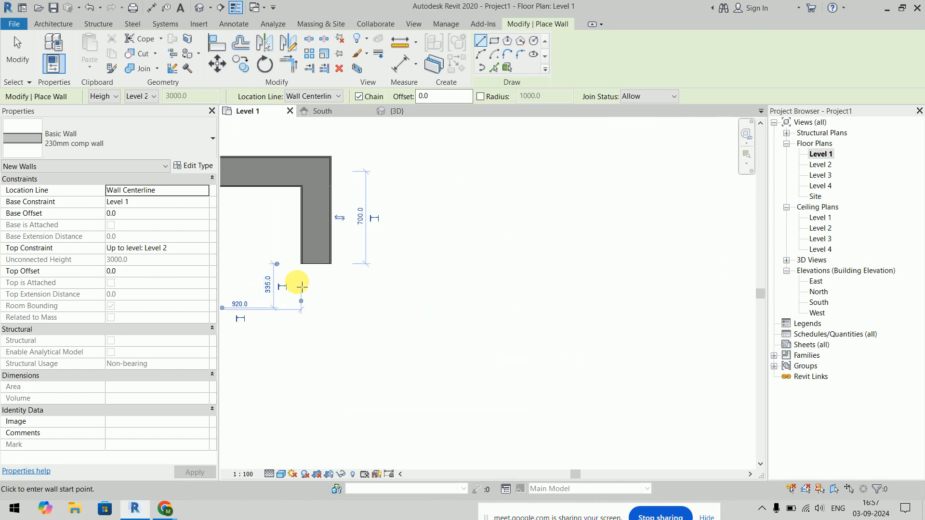
left_click(316, 265)
left_click(462, 264)
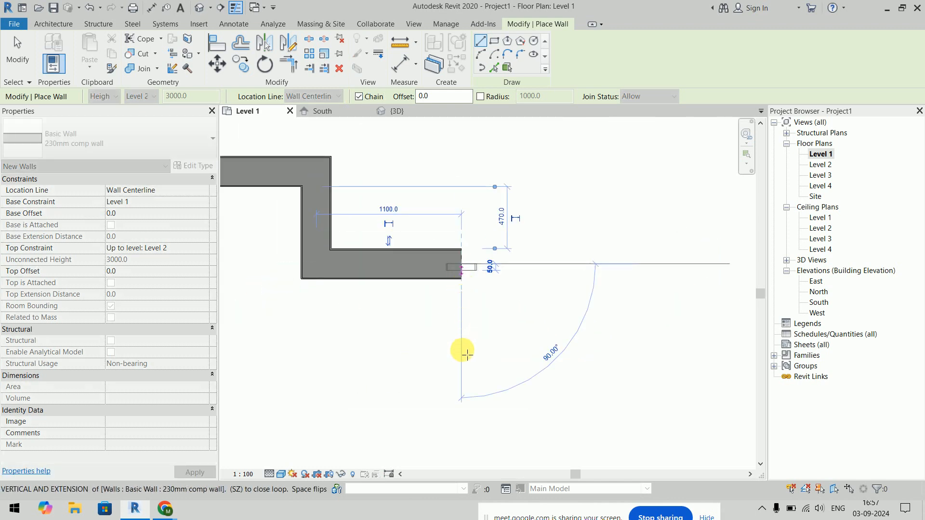
left_click(463, 378)
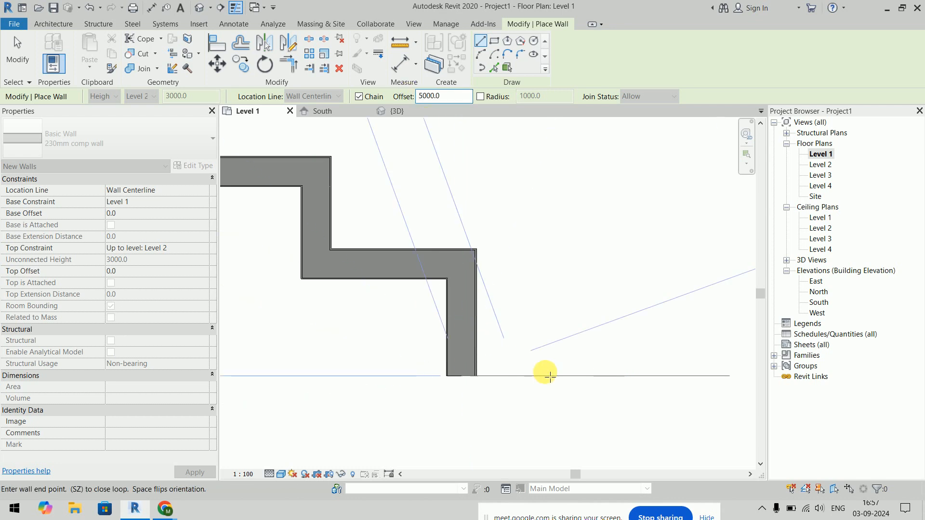
Step: Set the wall Offset to 5000 and draw two connected walls forming an L between grids 3 and 4
scroll(679, 377, "down", 1)
scroll(679, 377, "down", 3)
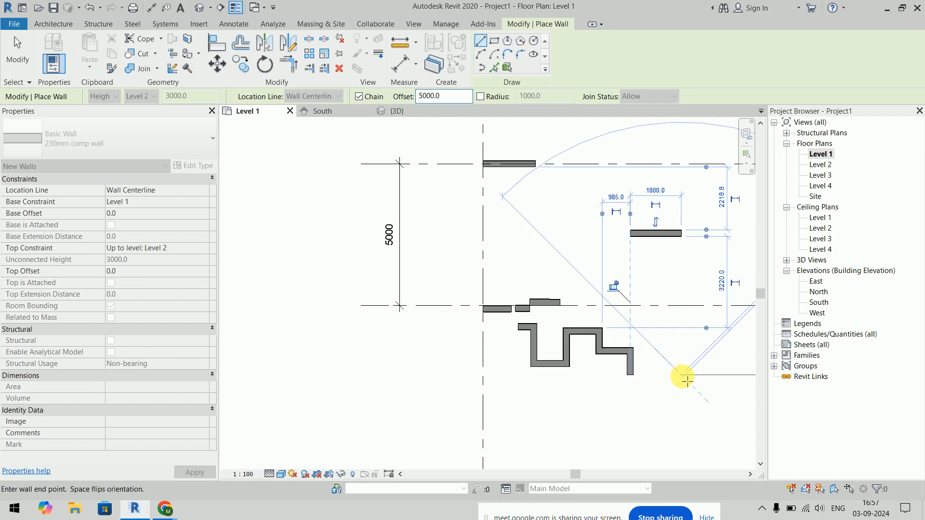
scroll(681, 430, "down", 2)
middle_click_drag(681, 432, 592, 374)
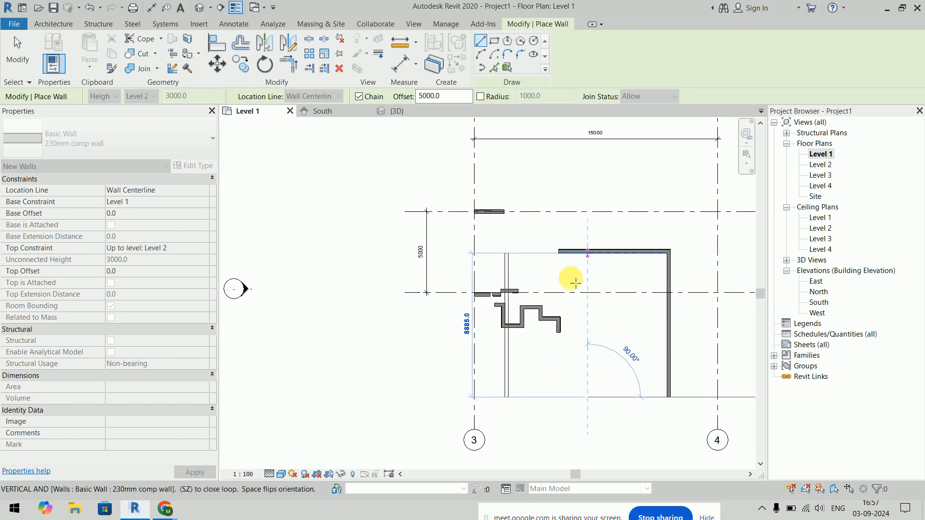
key("Escape")
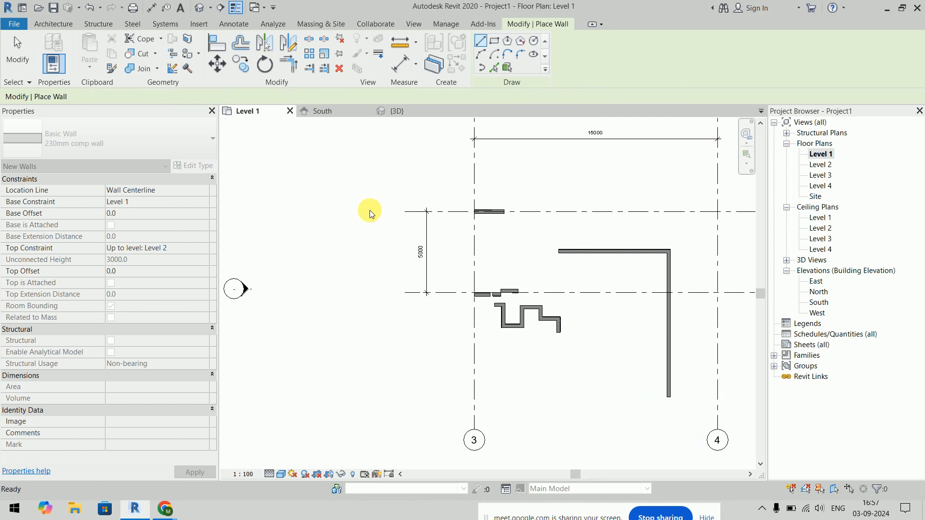
Step: Set the Offset to 0 and draw a horizontal wall above the L-shaped walls, joined to a slanted wall about 3787 mm long ending on grid 2
double_click(424, 97)
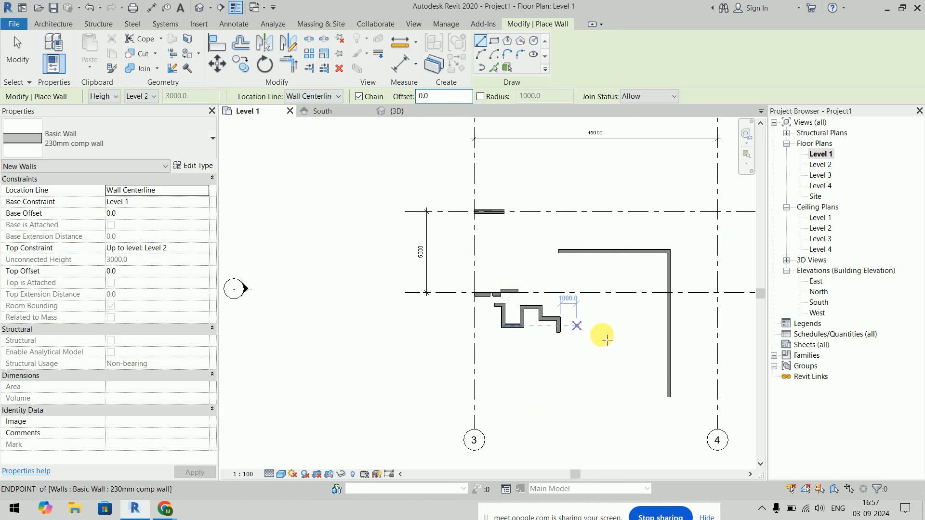
middle_click_drag(598, 326, 388, 325)
scroll(382, 192, "up", 5)
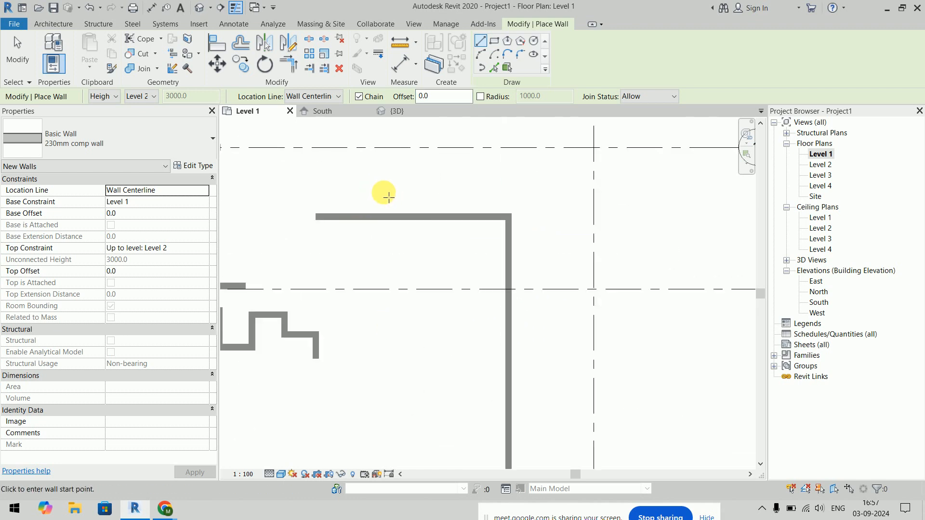
left_click(385, 177)
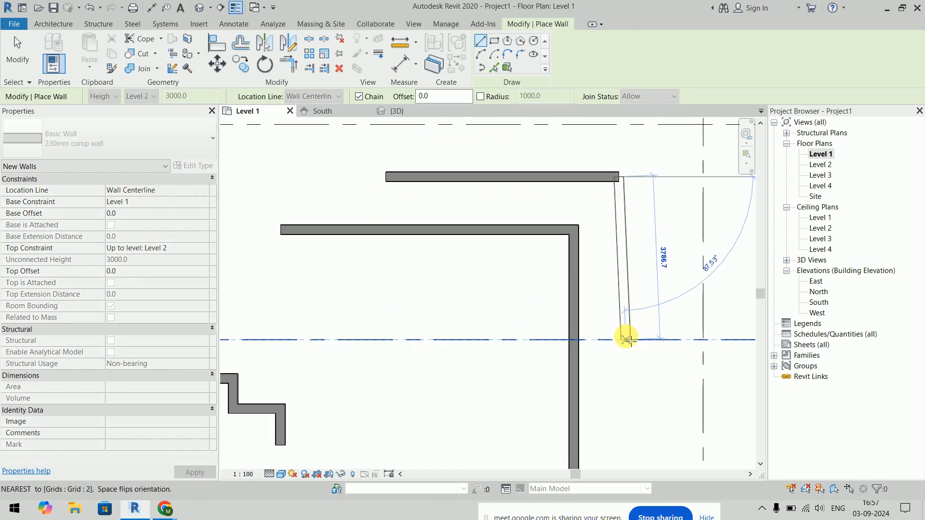
left_click(626, 339)
key("Escape")
mouse_move(672, 242)
middle_mouse_down()
mouse_move(639, 256)
mouse_move(429, 262)
middle_mouse_up()
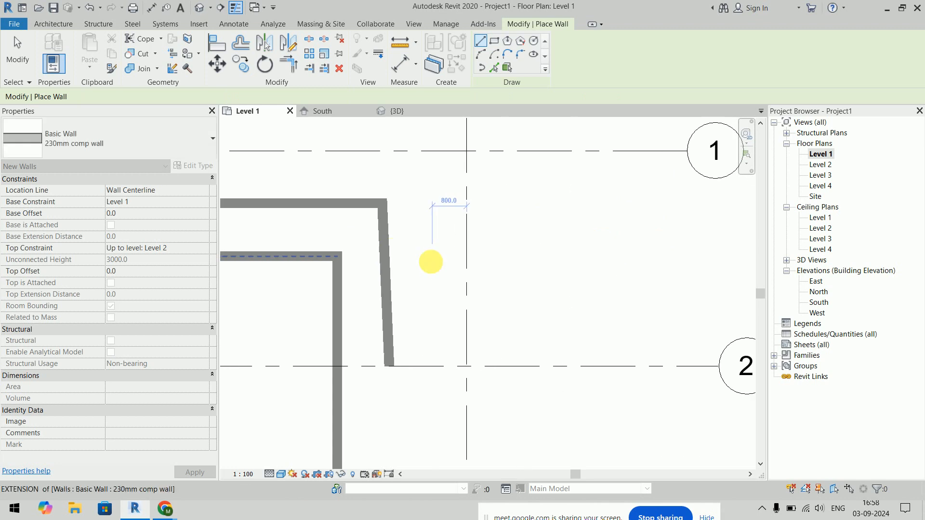
Step: Enable Radius at 500 and draw a five-segment chained wall run with rounded corners beyond grid 4, its first and last segments about 4000 mm long
left_click(480, 98)
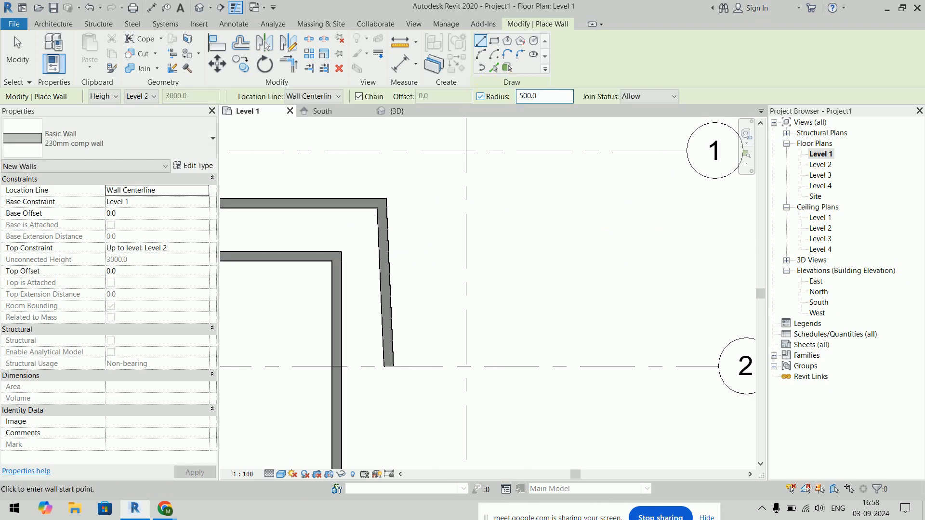
left_click(514, 197)
left_click(686, 196)
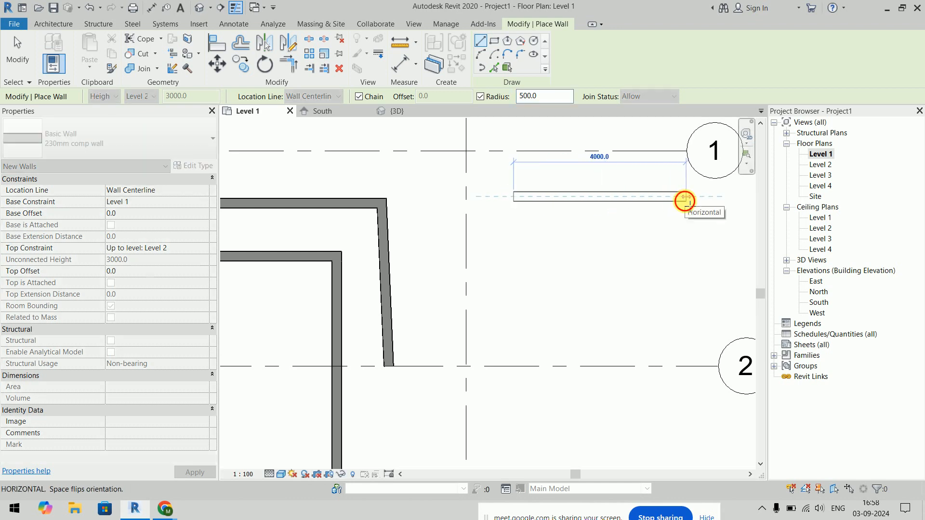
left_click(687, 335)
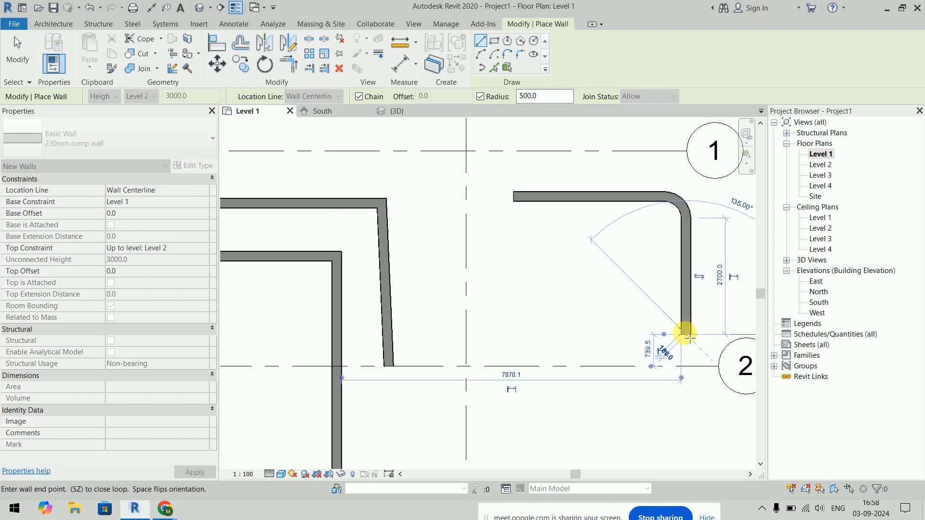
left_click(581, 335)
scroll(578, 351, "down", 2)
middle_click_drag(578, 351, 567, 249)
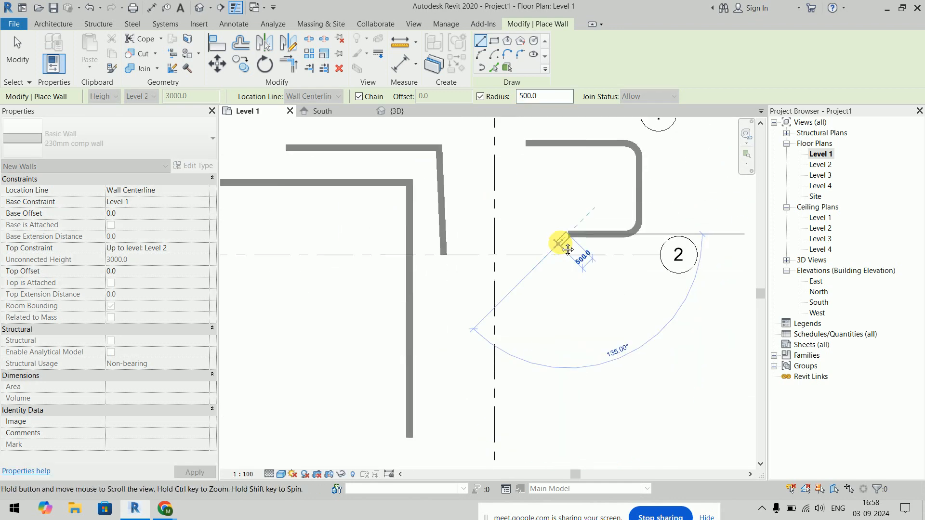
left_click(568, 336)
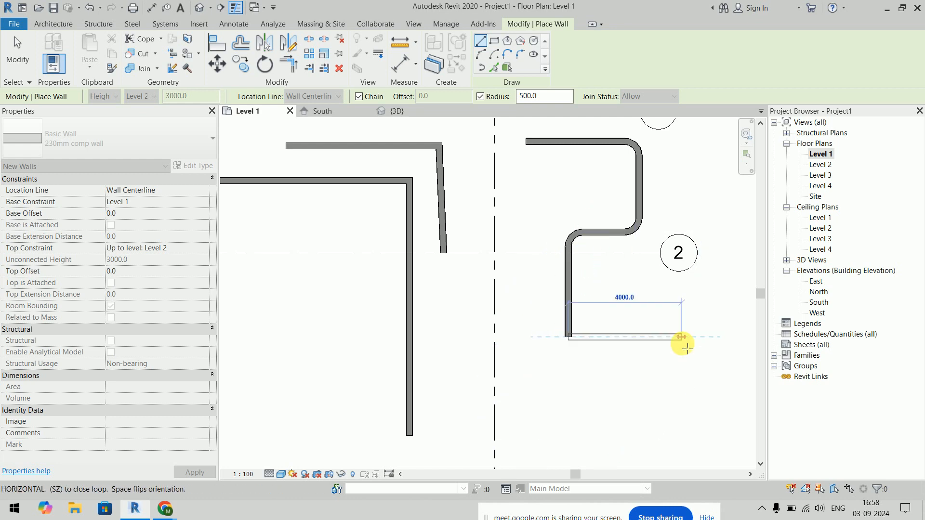
left_click(682, 338)
Step: Try to add a short downward wall with a 500 mm corner radius at the free end of the rounded run
scroll(681, 341, "up", 4)
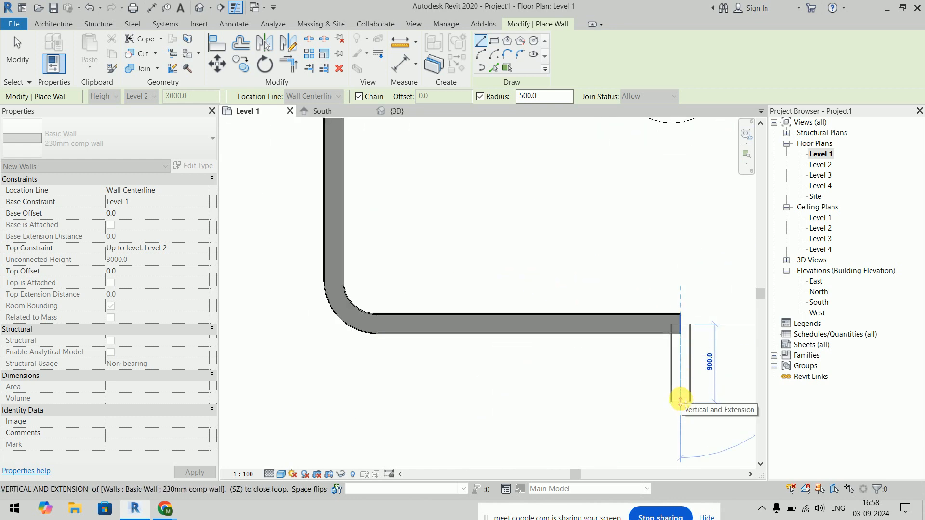
left_click(681, 352)
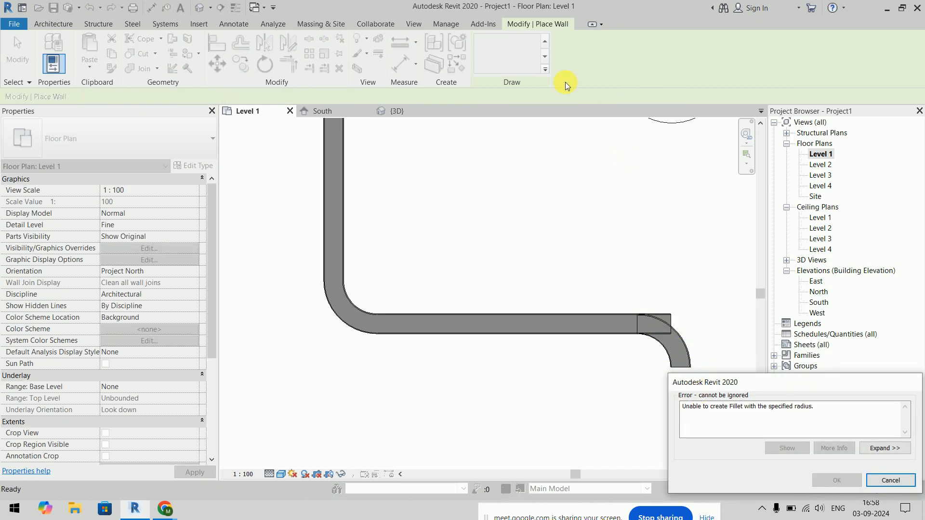
key("Escape")
key("Escape")
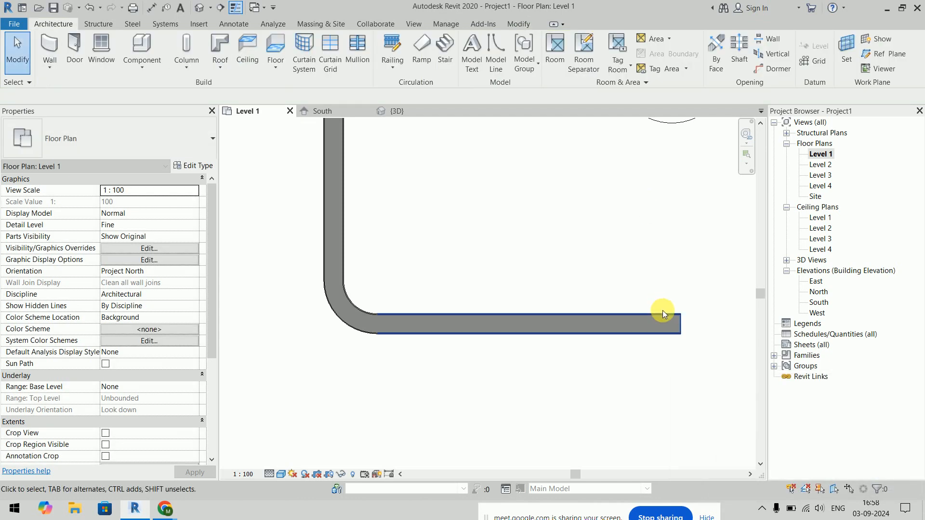
Step: Turn off Radius and draw a square-cornered wall about 1100 mm down from the free end of the rounded run
key("w")
key("a")
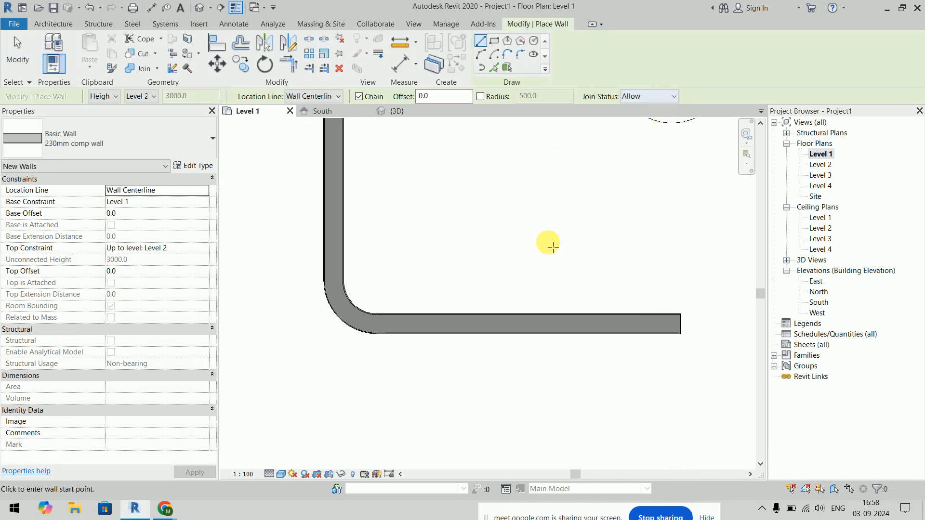
scroll(549, 247, "down", 1)
middle_click_drag(563, 277, 461, 128)
left_click(535, 150)
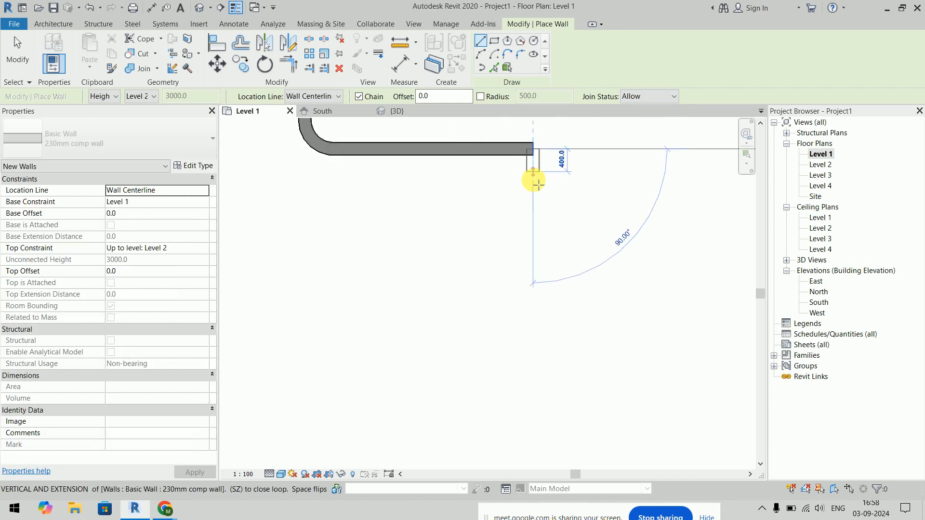
middle_click_drag(535, 260, 538, 299)
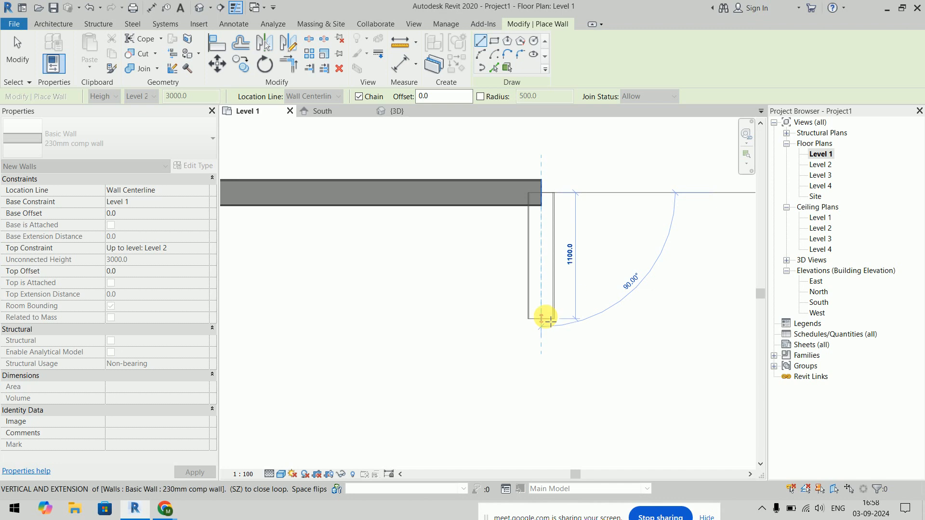
left_click(546, 318)
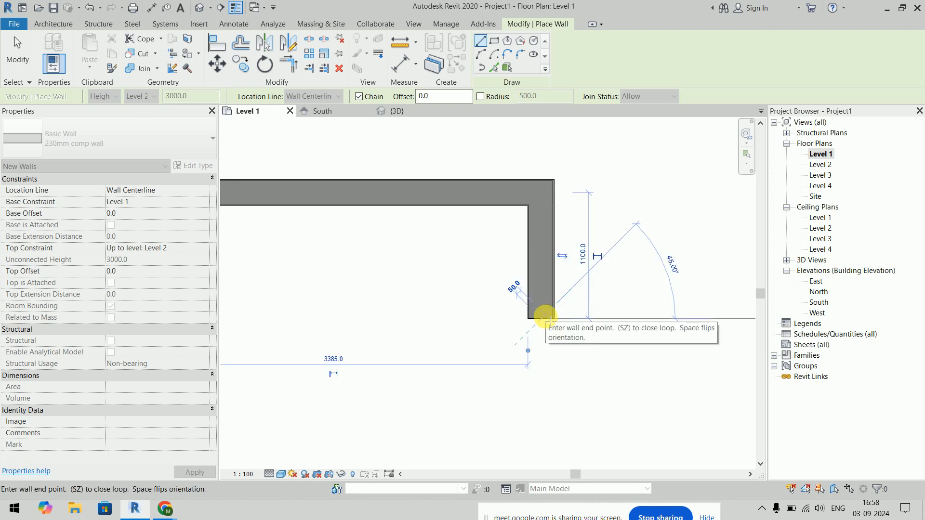
key("Escape")
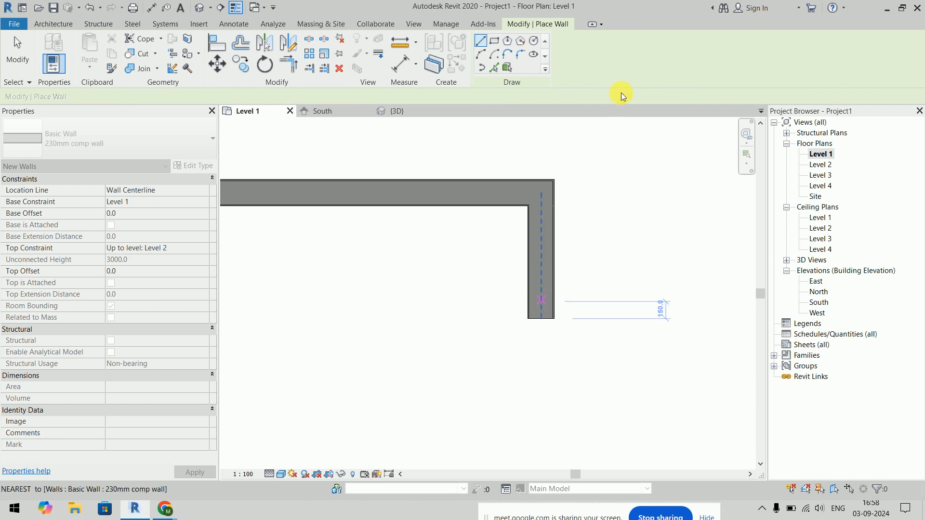
Step: Set Join Status to Disallow and draw a chained L beyond the square-cornered end, about 1200 mm down and 850 mm across
left_click(634, 98)
left_click(639, 118)
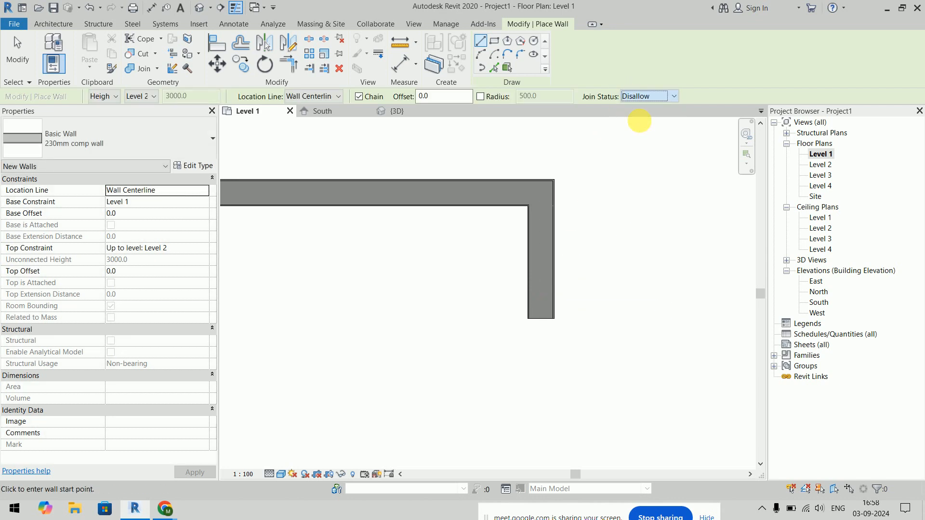
left_click(630, 167)
left_click(630, 306)
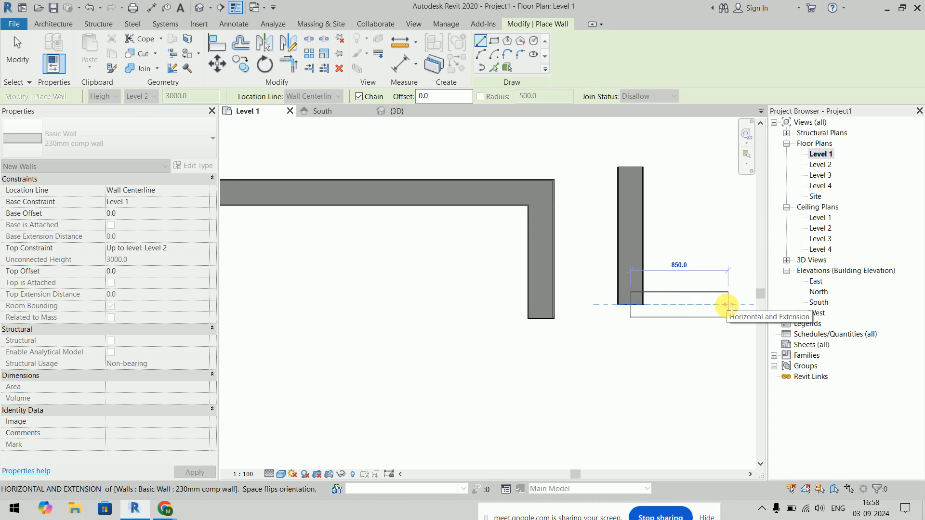
left_click(728, 305)
key("Escape")
key("Escape")
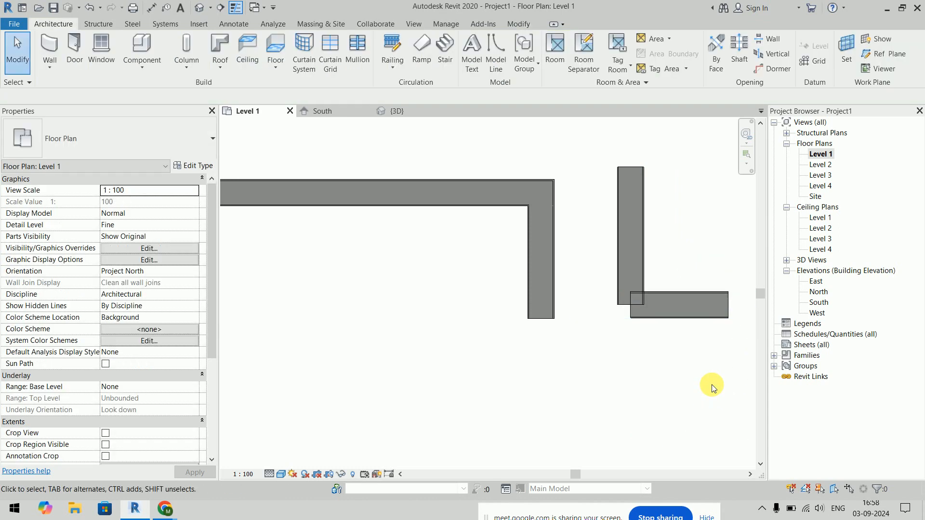
Step: Allow wall joins at the lower end of the new 1200 mm vertical wall
scroll(638, 308, "up", 5)
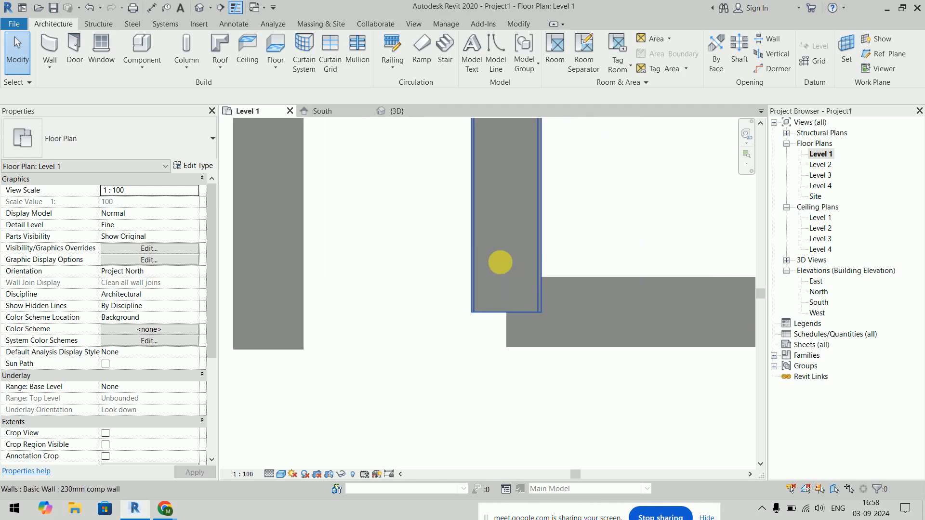
left_click(528, 239)
left_click(589, 234)
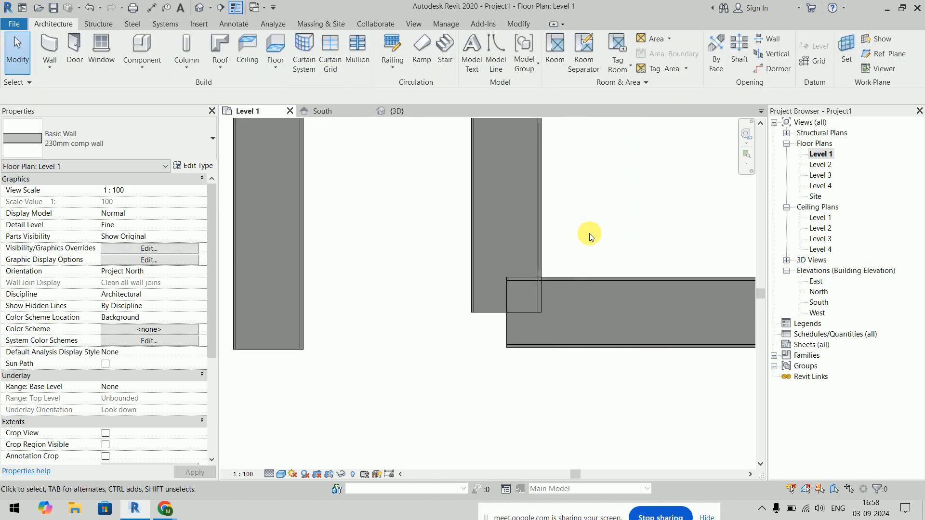
left_click(538, 210)
left_click(548, 303)
left_click(578, 355)
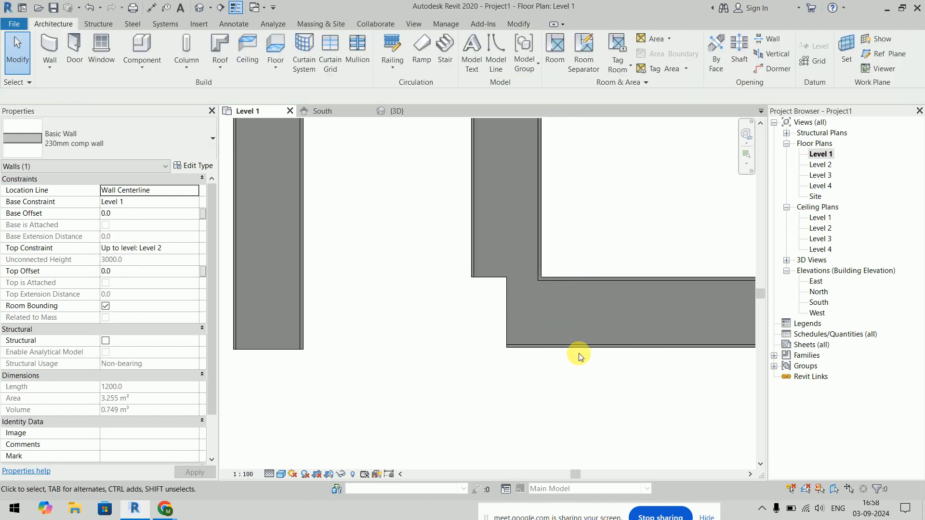
Step: Stretch the horizontal wall's end past the vertical wall, to a wall length of about 1220 mm
left_click(505, 320)
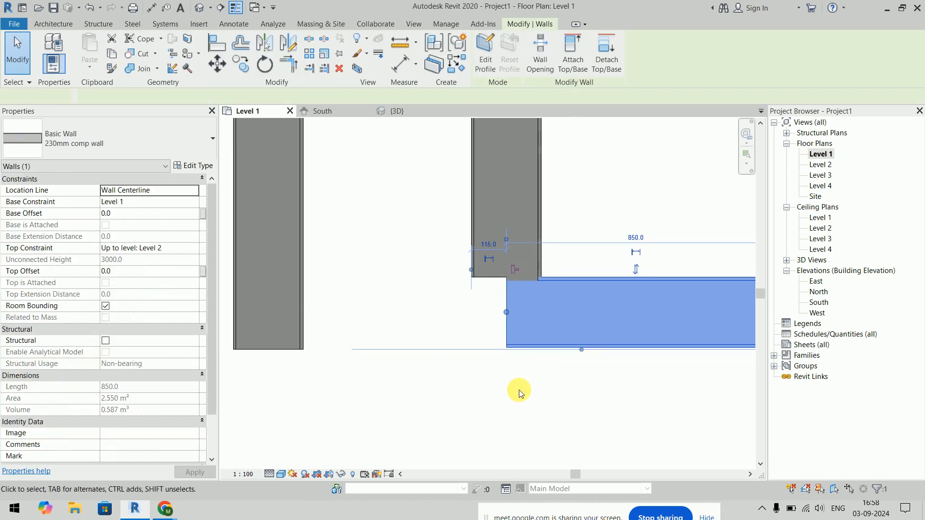
left_click(516, 400)
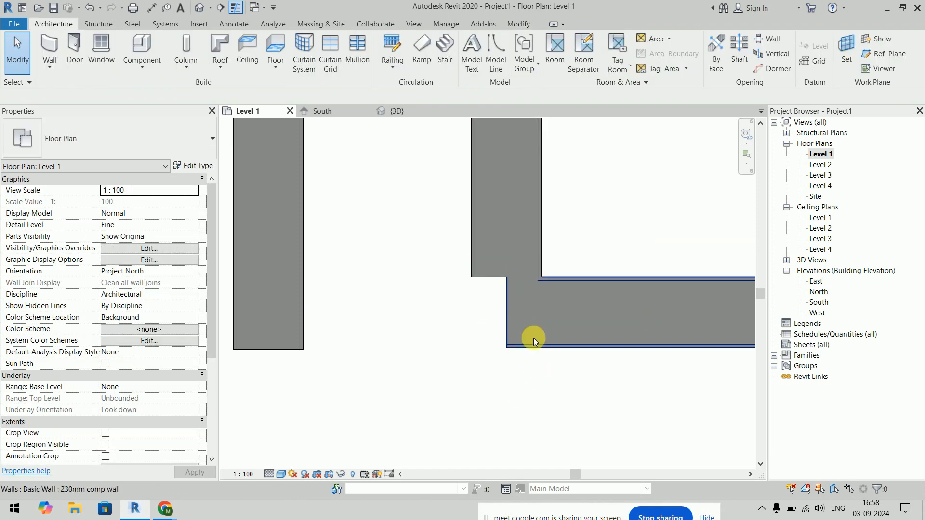
left_click(516, 311)
left_click_drag(516, 311, 393, 312)
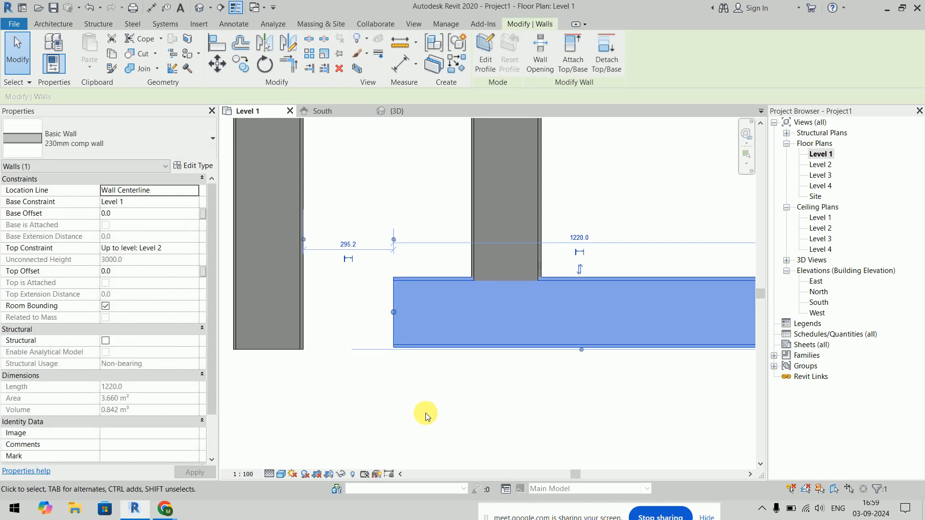
left_click(426, 412)
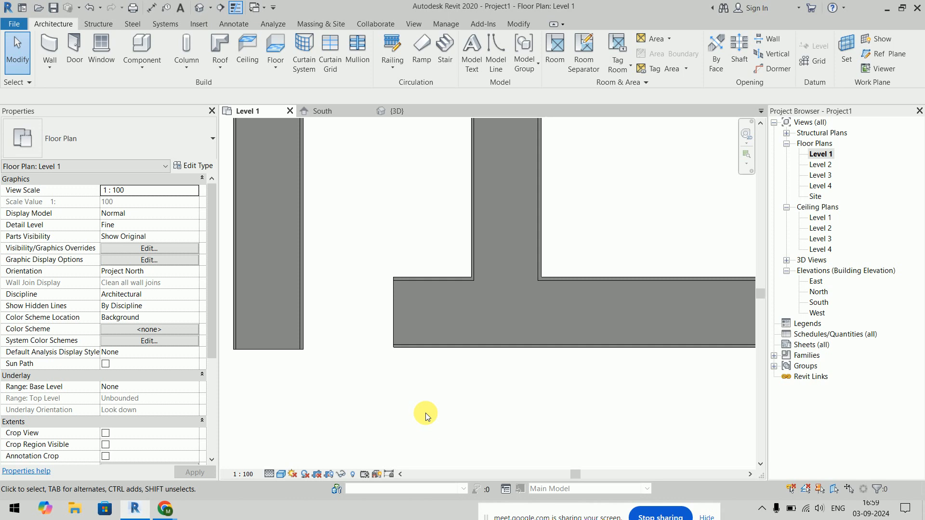
Step: Trim the two small walls into a corner with Trim/Extend, and join the slanted wall to the rounded run's middle horizontal segment
key("t")
key("r")
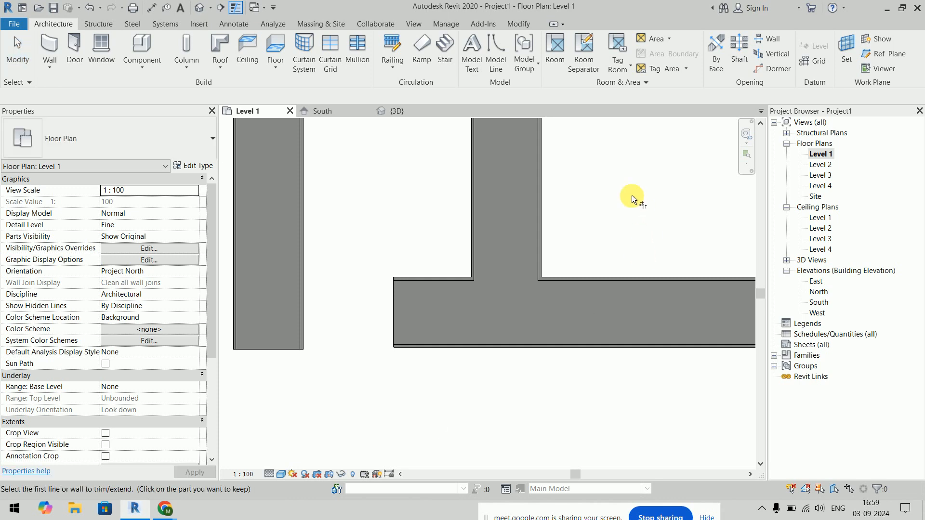
left_click(535, 180)
left_click(597, 282)
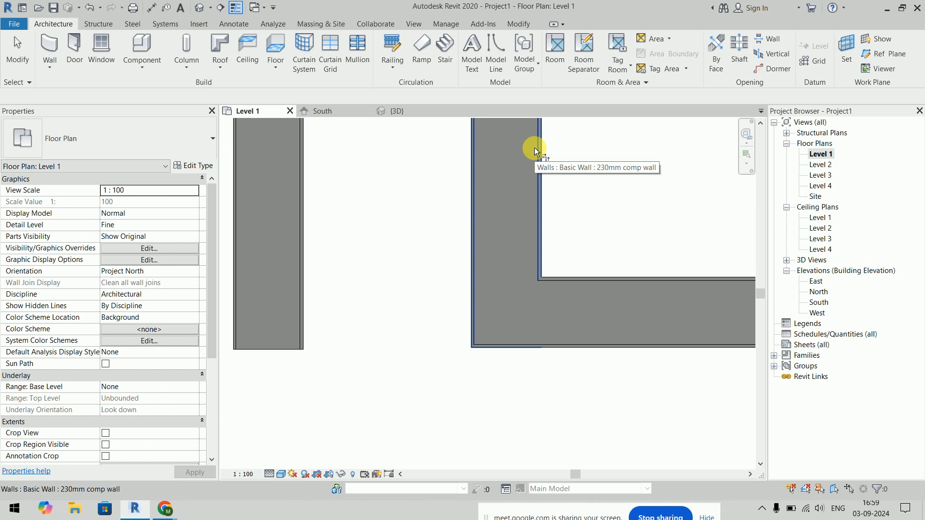
scroll(534, 151, "down", 5)
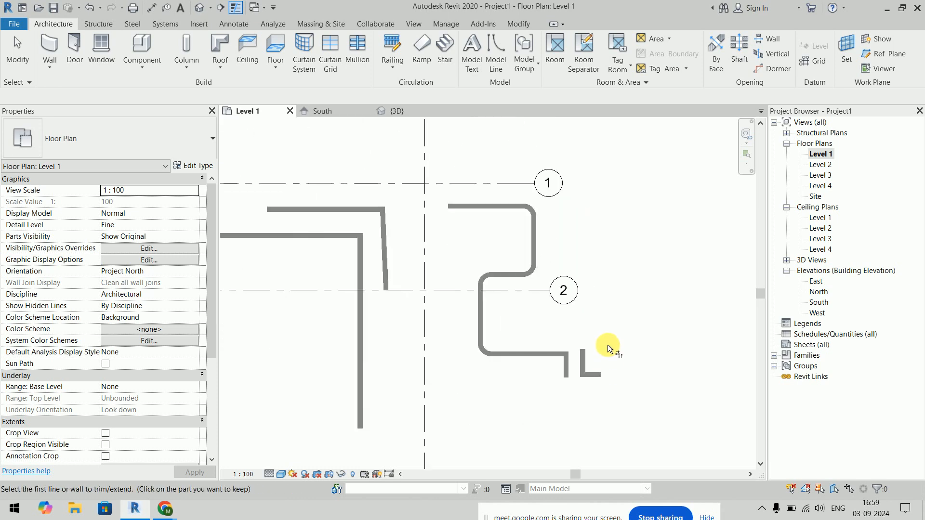
left_click(387, 259)
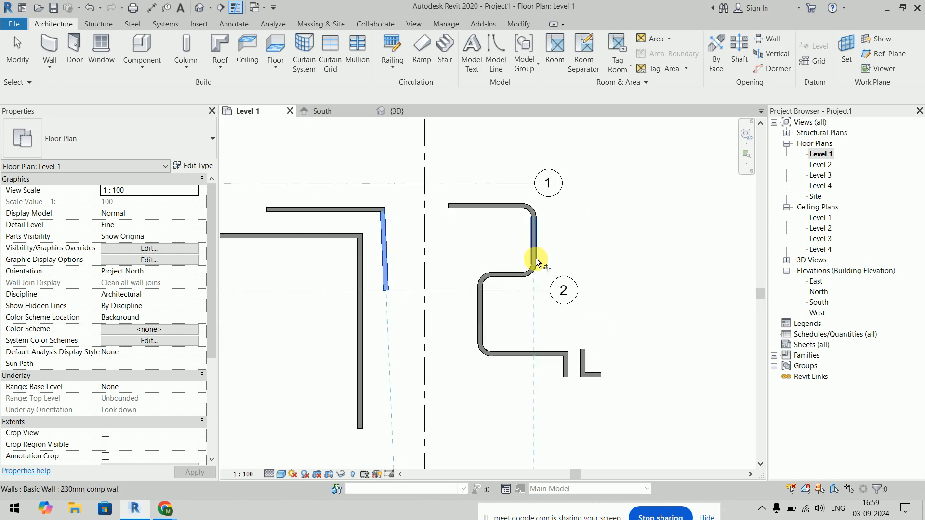
left_click(512, 272)
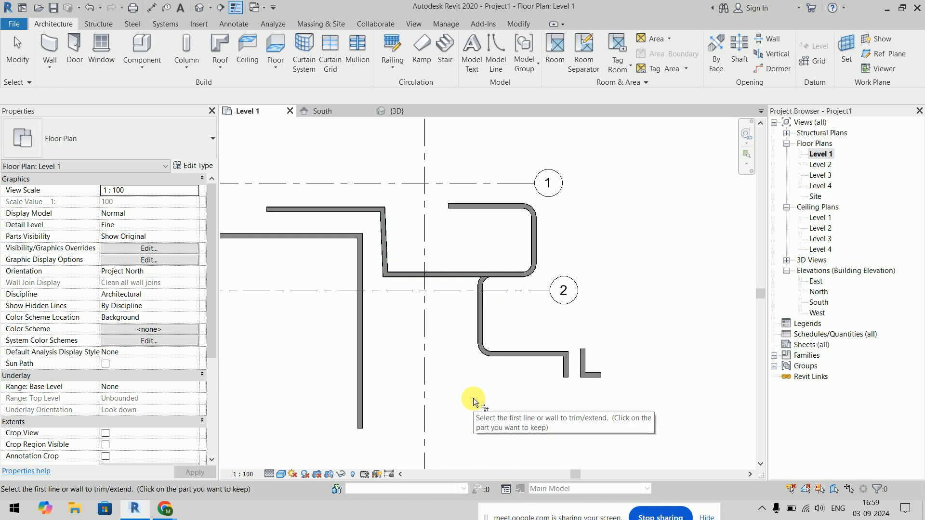
Step: Extend the stepped run's raised horizontal wall to its last vertical wall, and that vertical wall up to the long L's horizontal wall
scroll(473, 399, "down", 3)
middle_click_drag(408, 386, 647, 345)
scroll(621, 313, "up", 4)
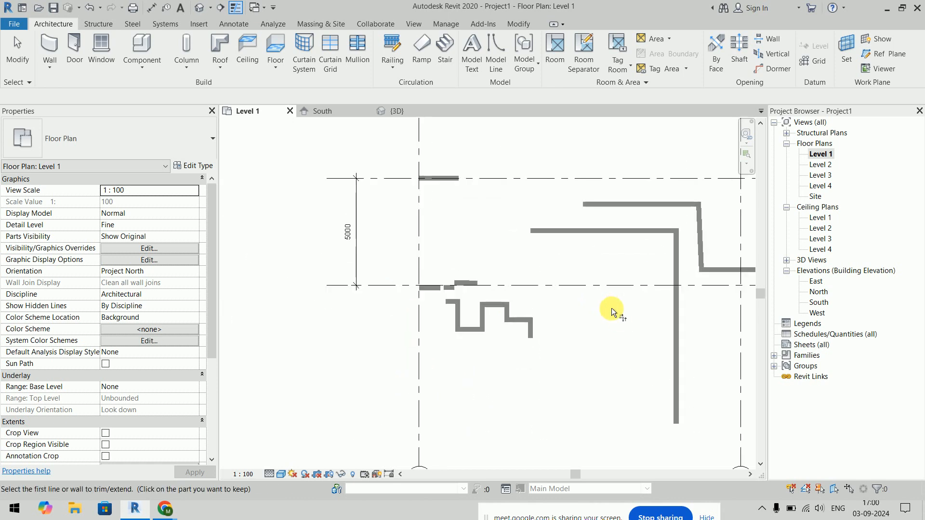
left_click(475, 337)
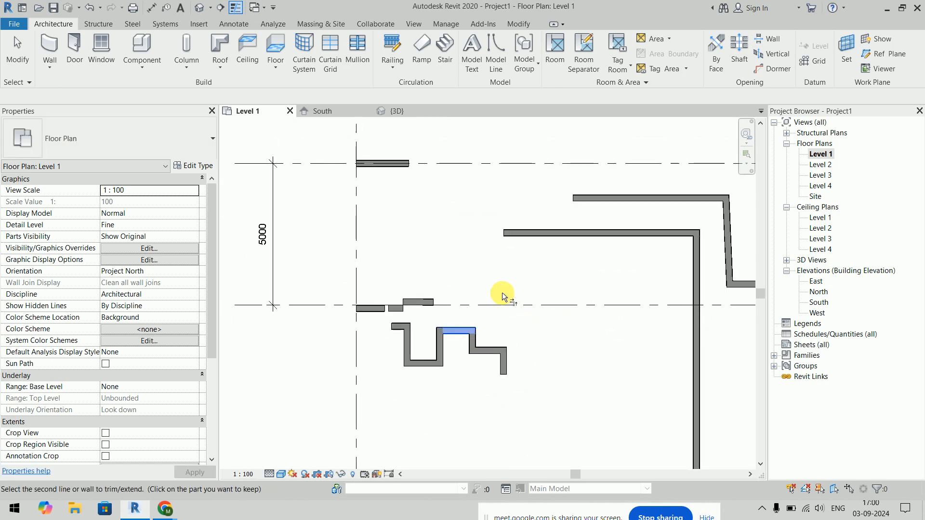
left_click(503, 358)
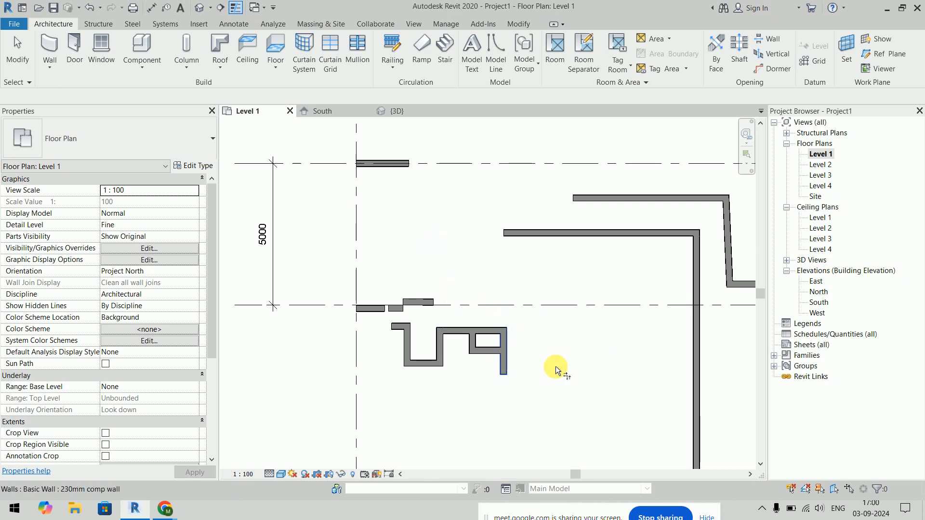
left_click(504, 340)
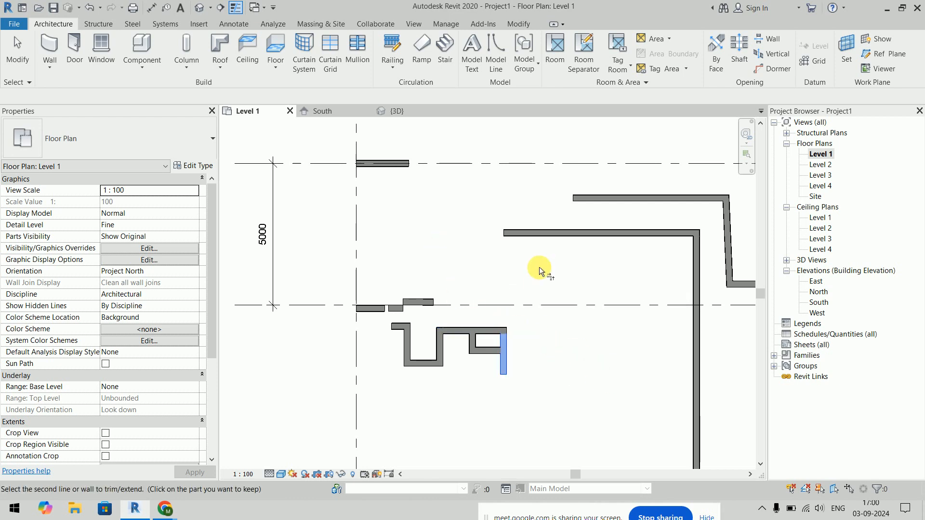
left_click(542, 232)
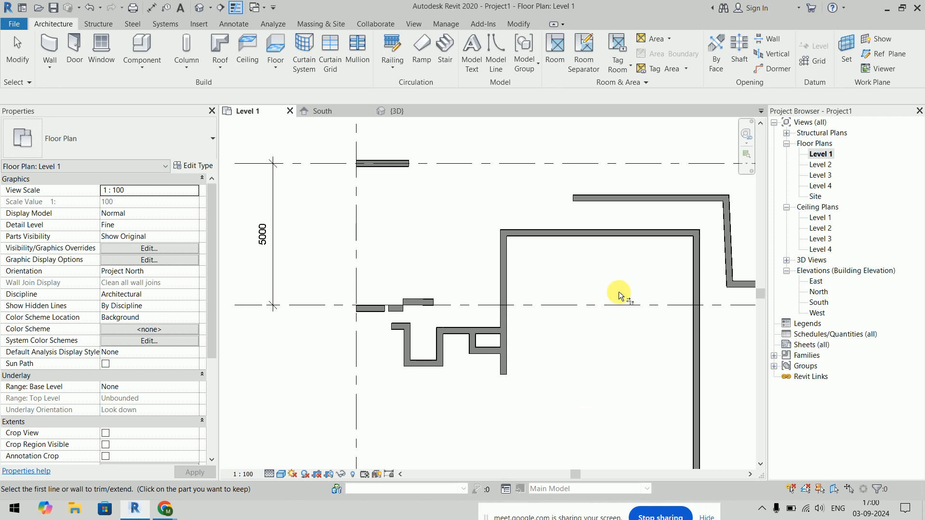
Step: Trim the uppermost horizontal wall and the long L's vertical wall into a corner, and leave the Trim/Extend command
left_click(647, 198)
left_click(695, 284)
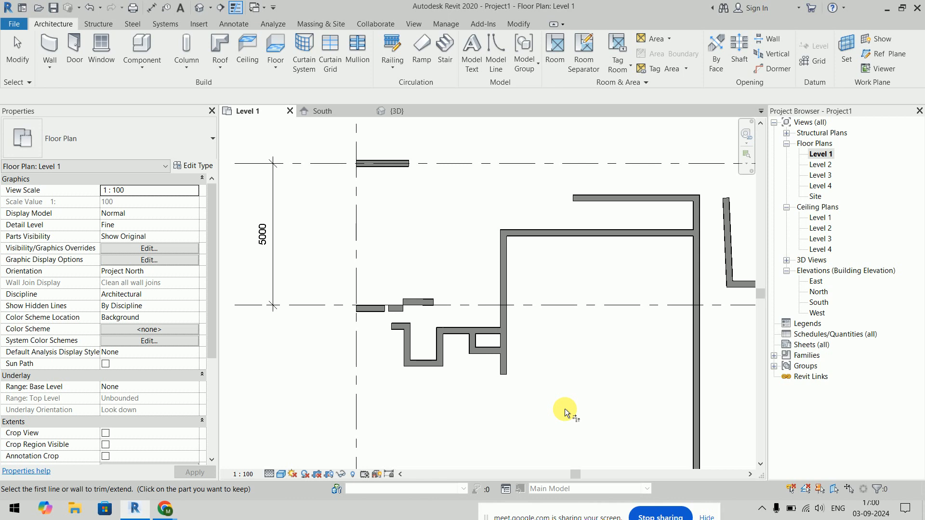
key("Escape")
key("Escape")
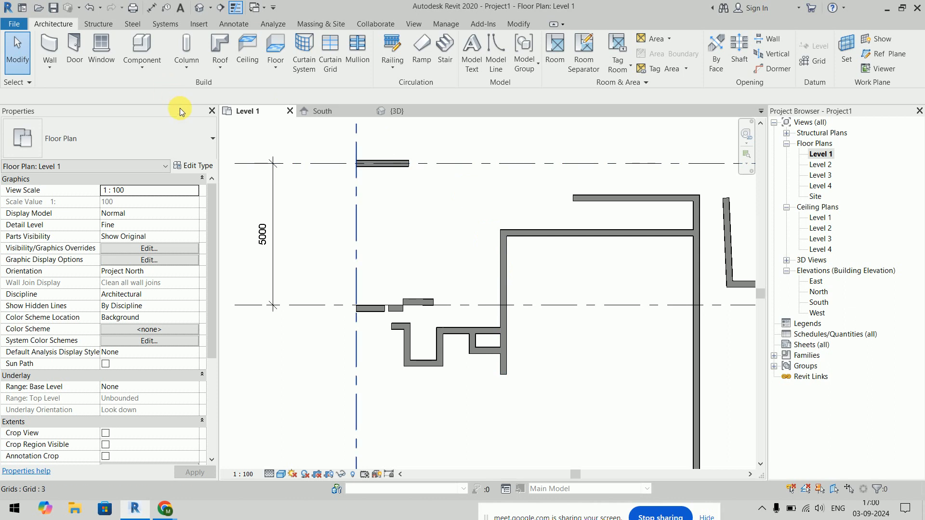
key("w")
key("a")
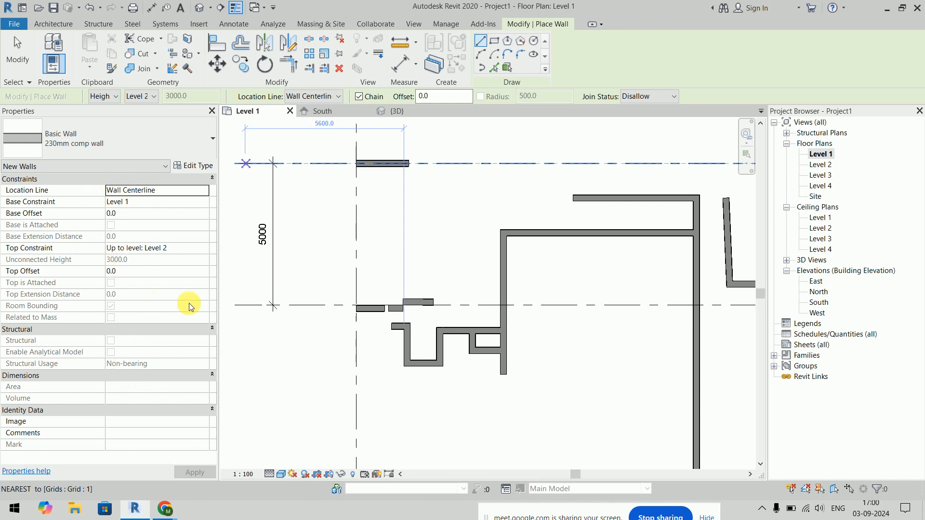
key("Escape")
key("Escape")
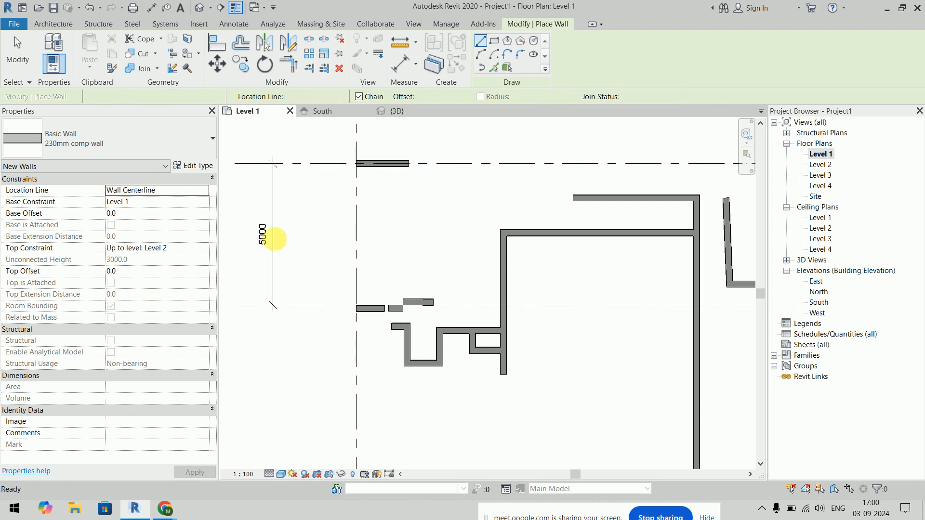
Step: Narrow the Properties palette and delete the grid set 1 to 4 together with all its walls and dimensions
scroll(238, 259, "down", 2)
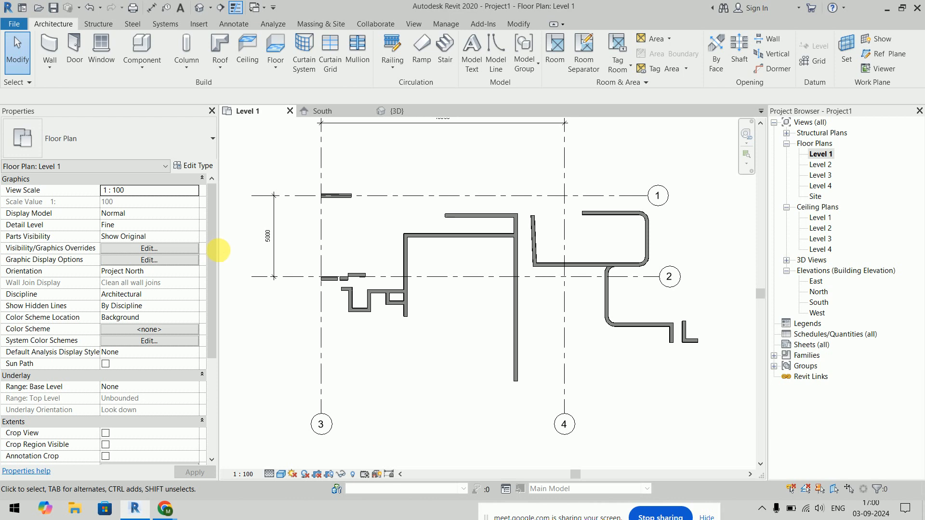
left_click_drag(218, 251, 160, 255)
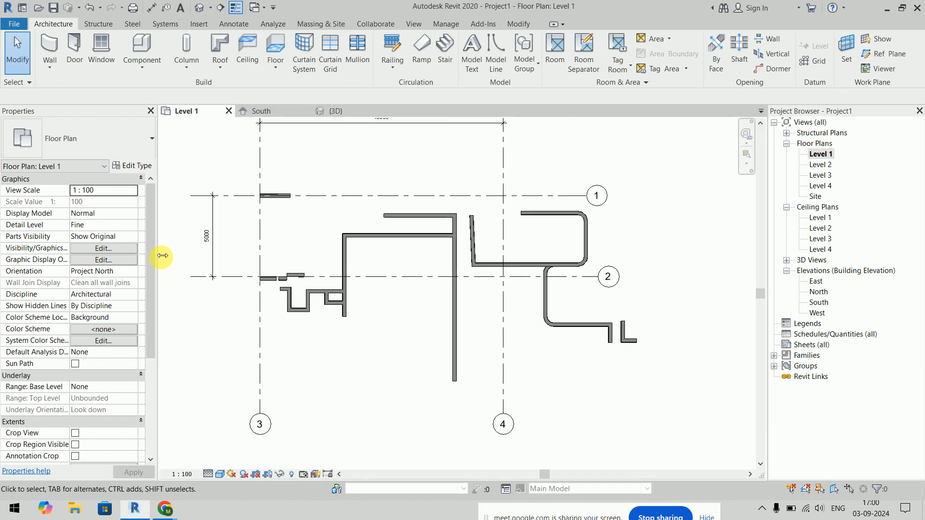
scroll(213, 161, "down", 3)
scroll(213, 160, "down", 3)
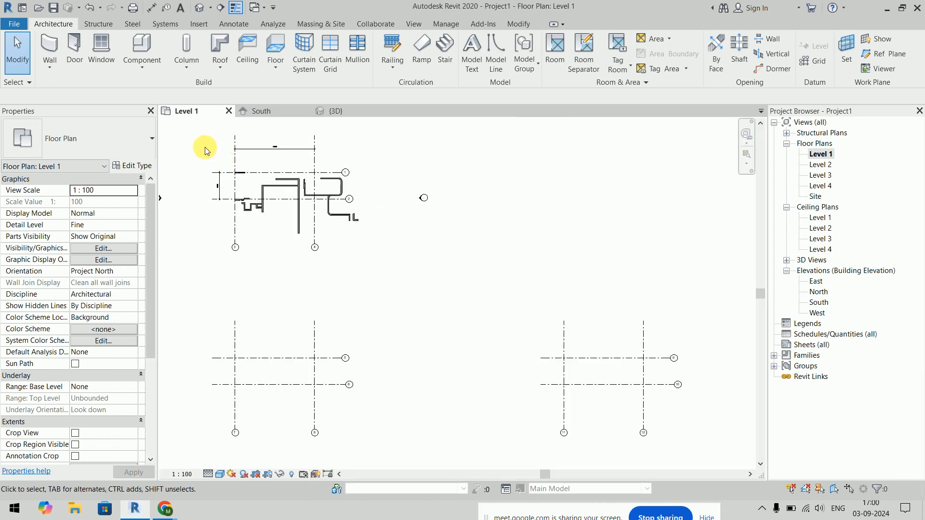
left_click_drag(196, 132, 378, 293)
key("Delete")
middle_click_drag(404, 378, 475, 267)
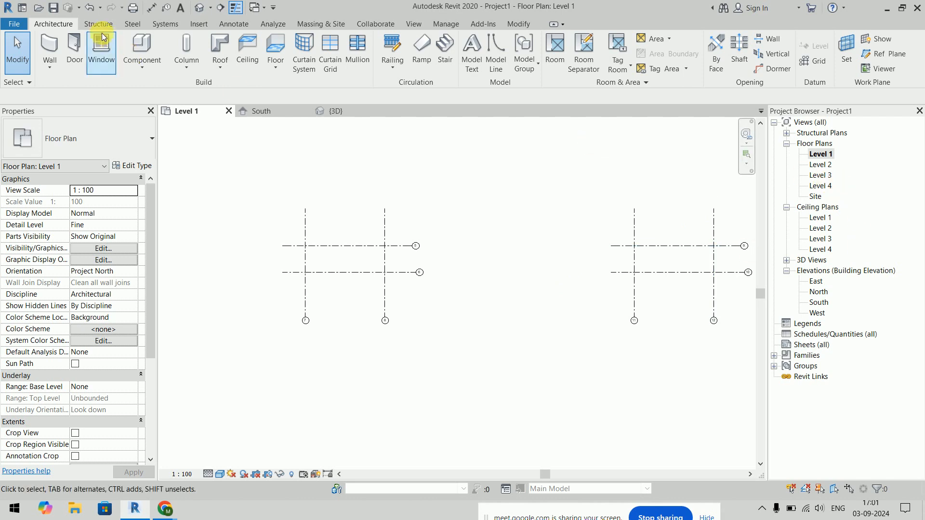
Step: Draw a 230mm comp wall along grid 7 from grid 5 to grid 6
left_click(50, 46)
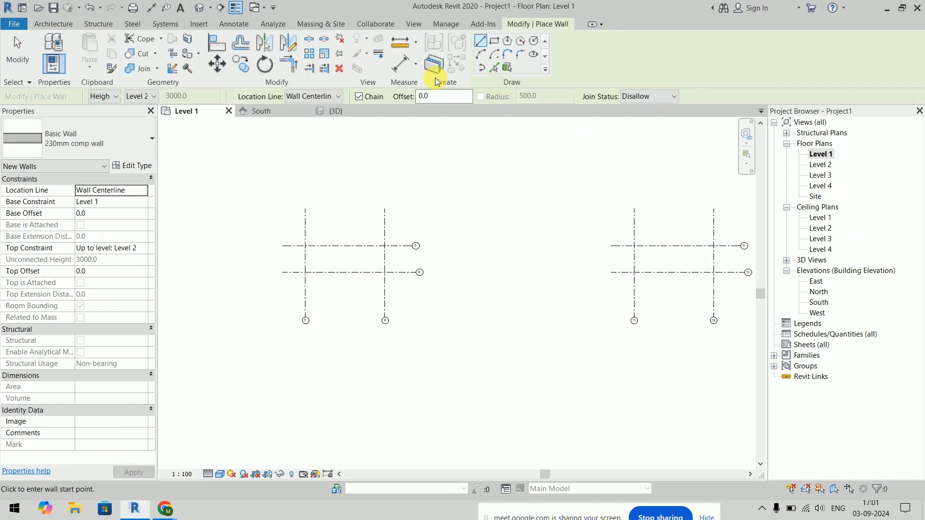
scroll(299, 258, "up", 2)
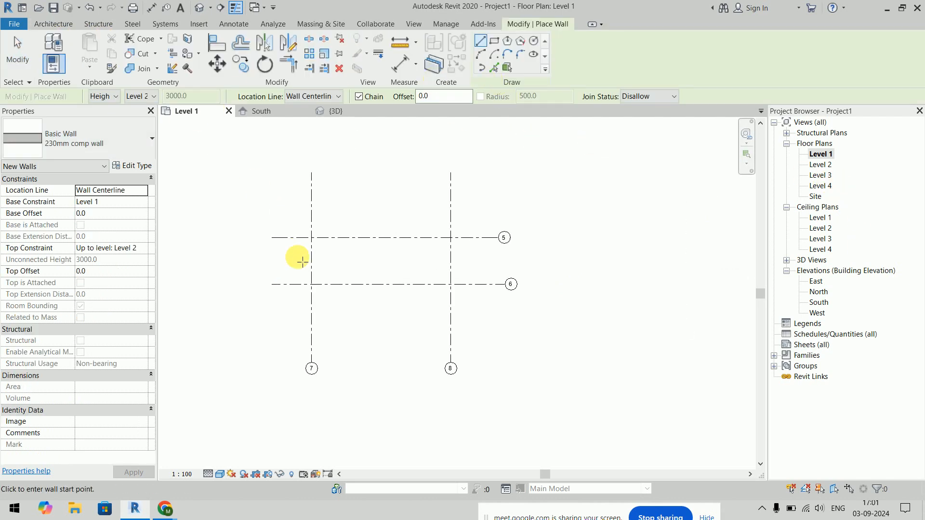
left_click(313, 236)
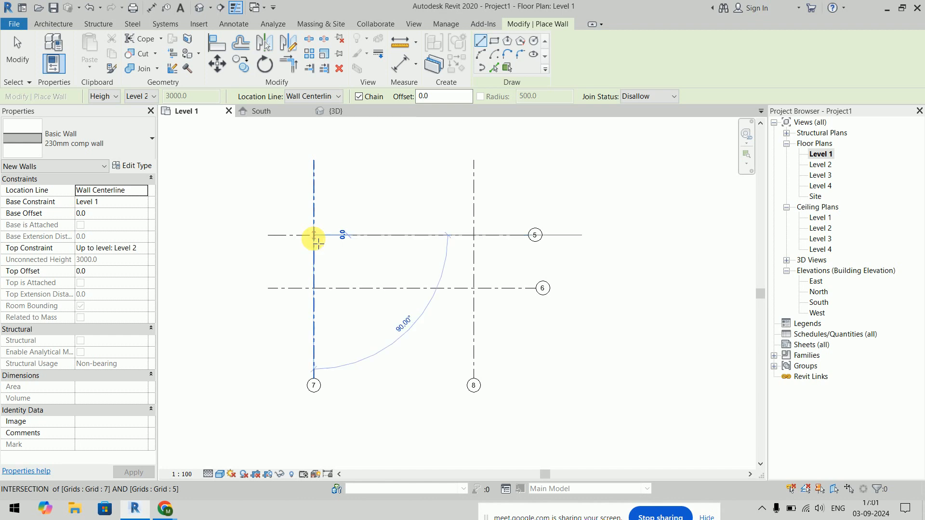
left_click(313, 288)
key("Escape")
key("Escape")
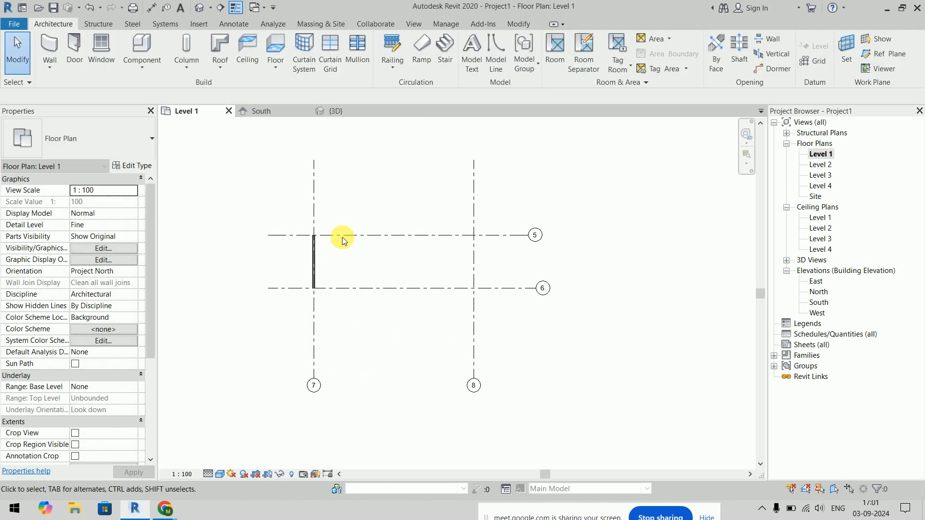
Step: Examine the new wall in the South elevation and review its constraint and dimension properties
left_click(261, 110)
scroll(270, 340, "up", 3)
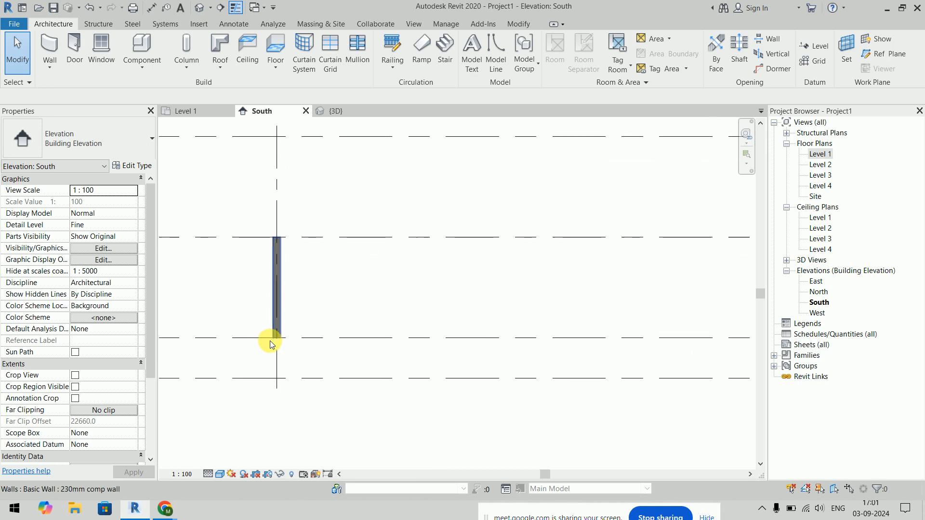
scroll(327, 289, "up", 2)
left_click(320, 254)
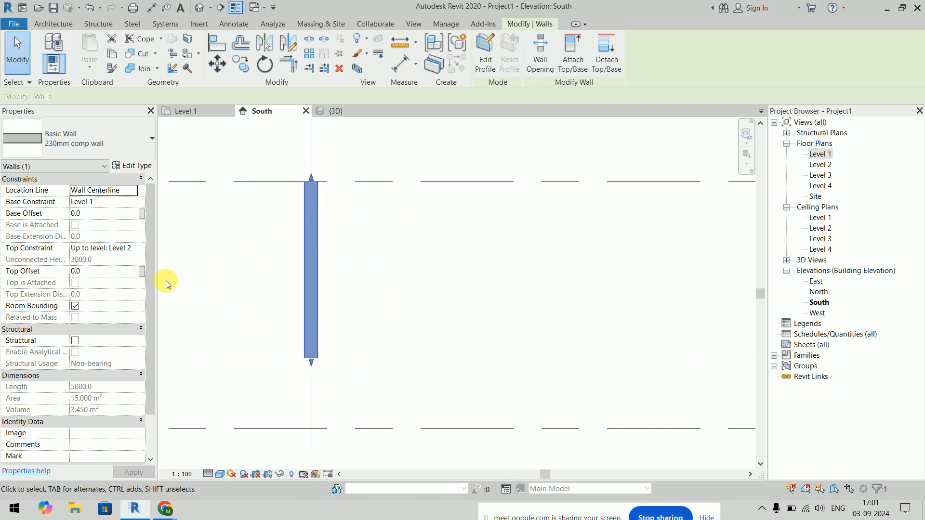
left_click_drag(152, 260, 153, 307)
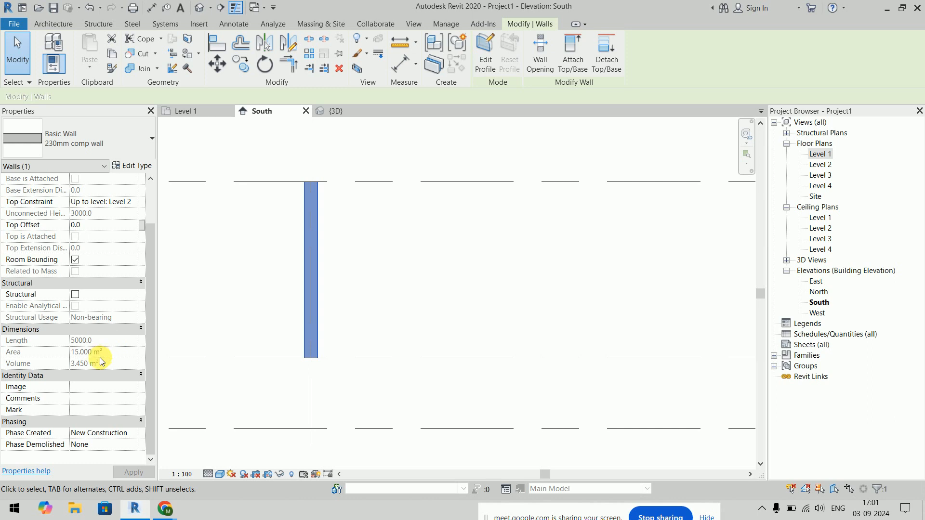
Step: Review the wall's constraint and structural properties, including Structural Usage, and deselect the wall
scroll(102, 289, "up", 2)
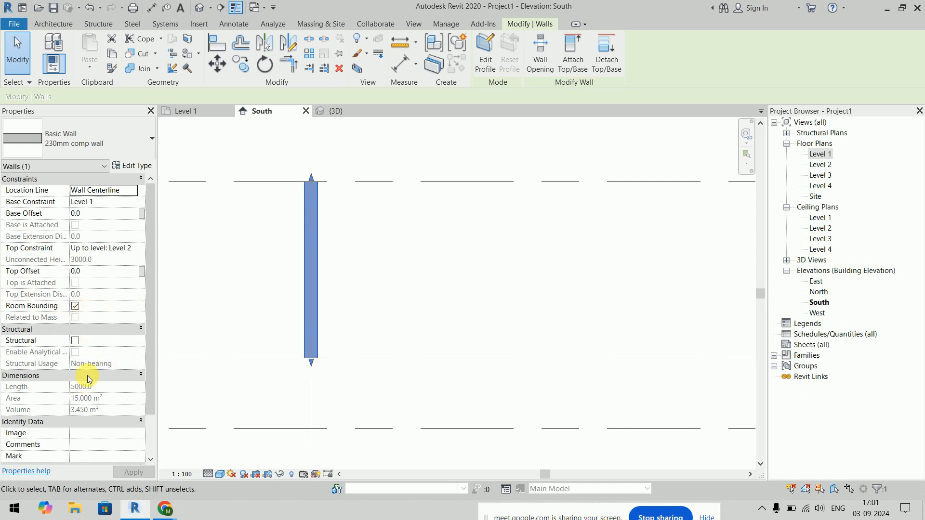
mouse_move(51, 368)
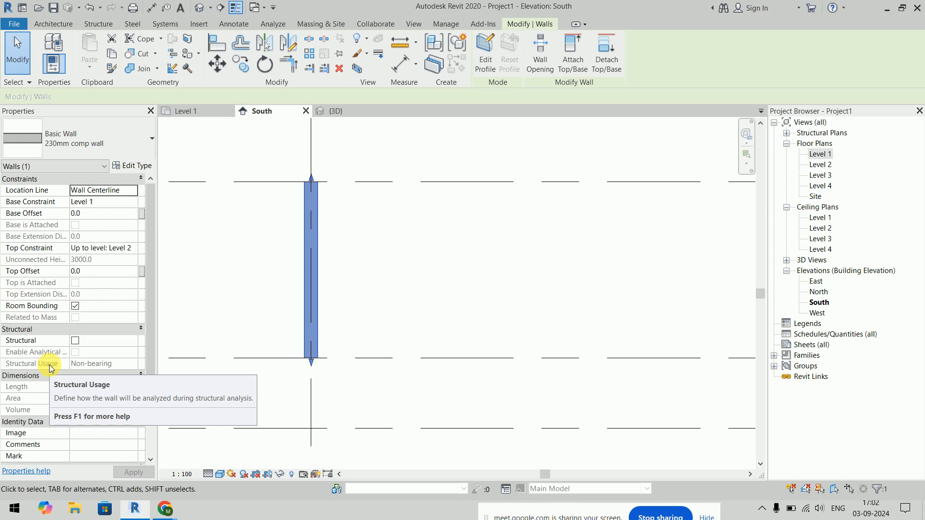
left_click(463, 298)
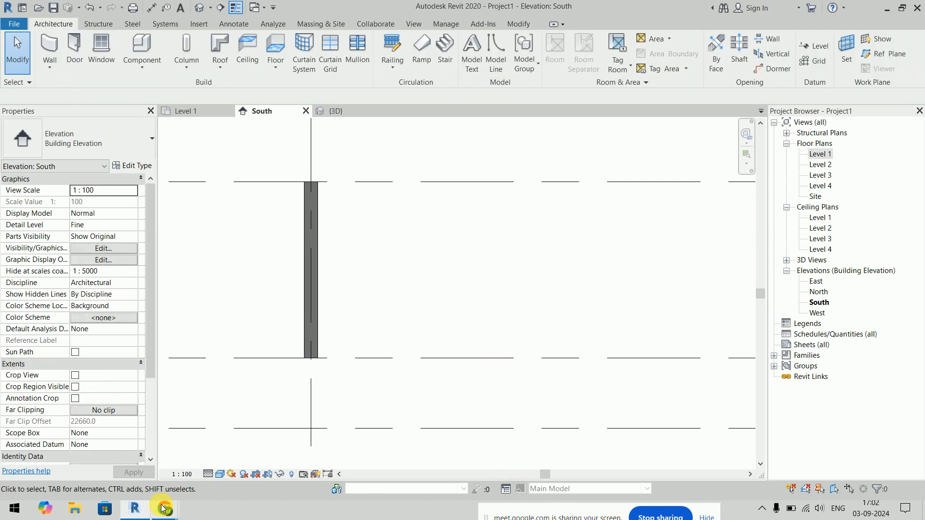
Step: Switch to Chrome and search Google in a new tab for "slanted wall in revit"
mouse_move(163, 508)
left_click(91, 448)
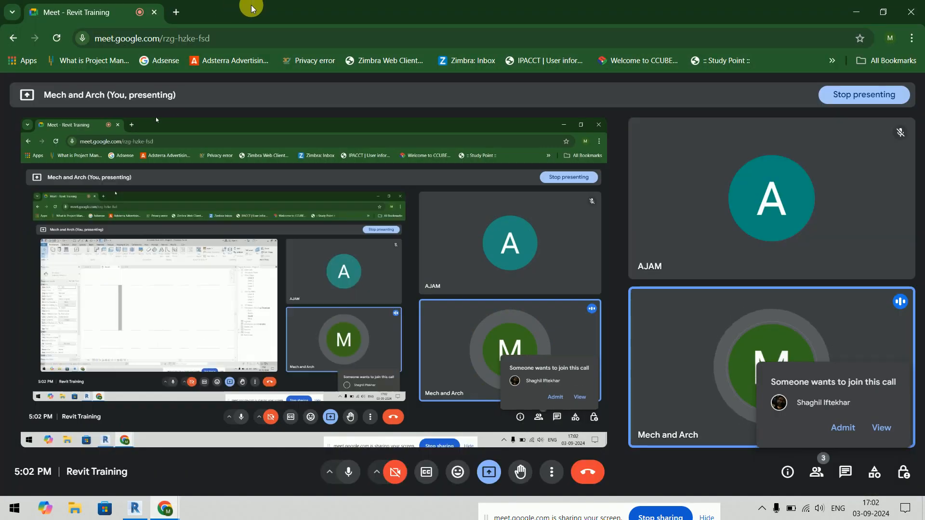
left_click(181, 12)
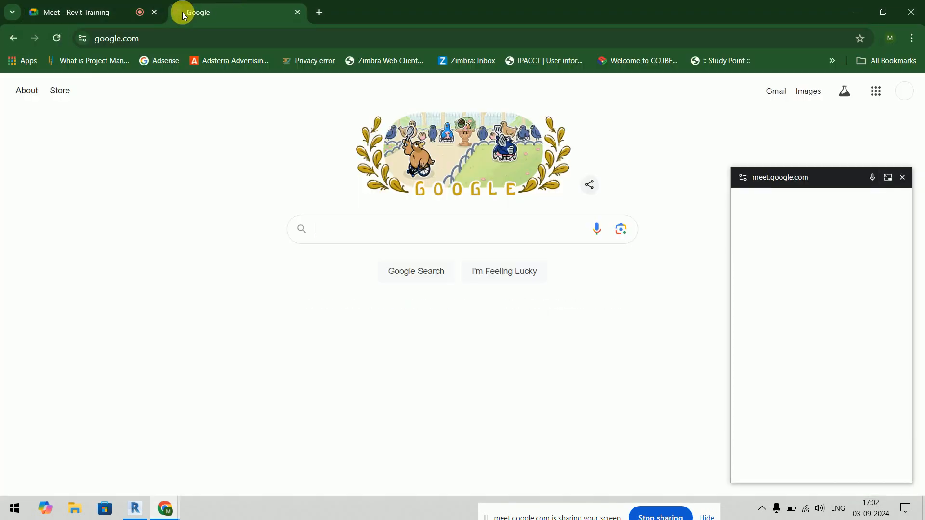
type("slam")
key("BackSpace")
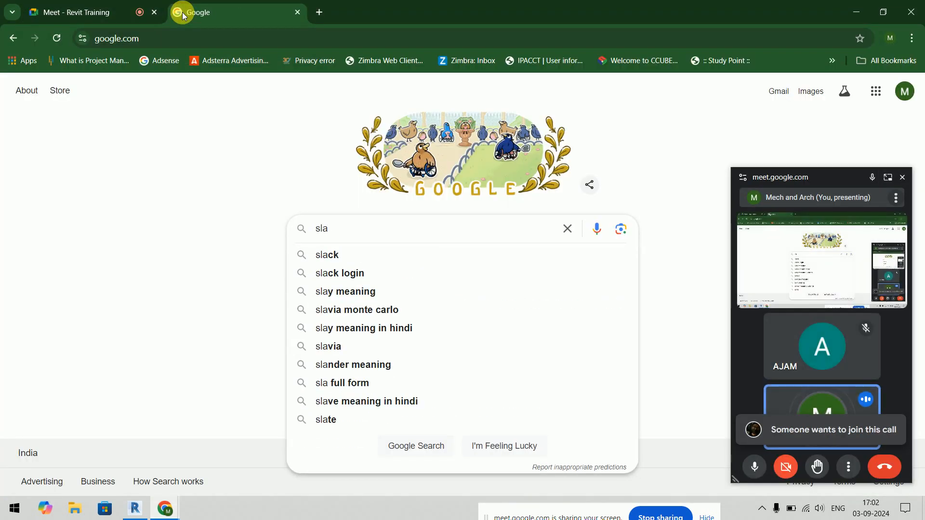
type("nted")
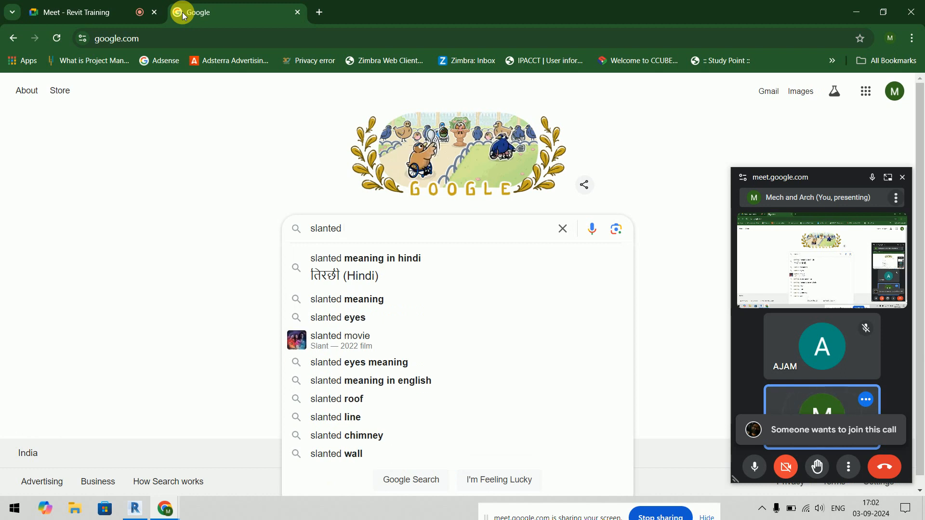
type(" wall in r")
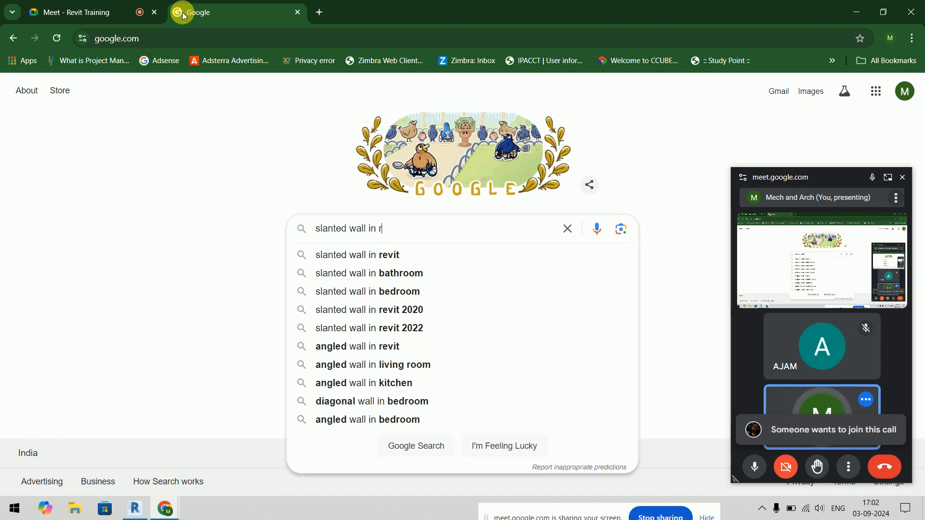
type("evit")
key("Return")
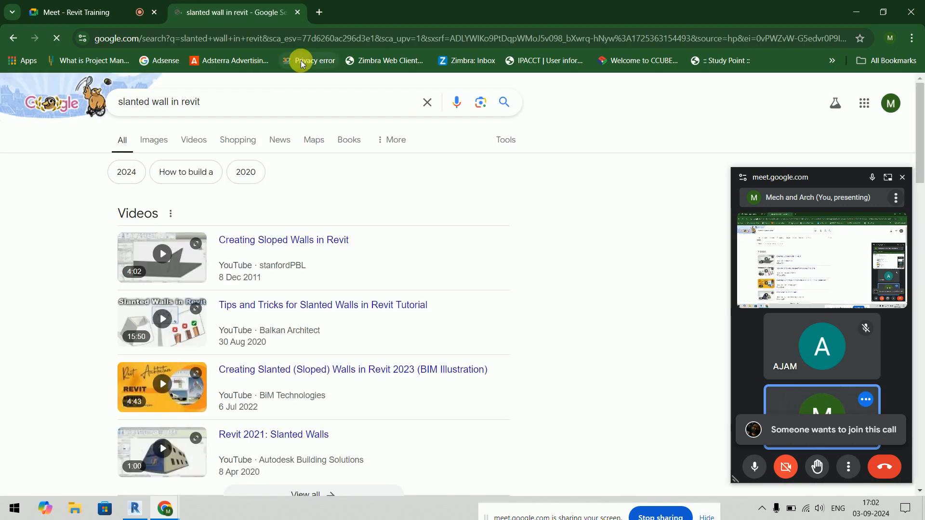
Step: Look through the slanted wall results and refine the search to "slanted wall in revit 2020"
scroll(533, 236, "down", 5)
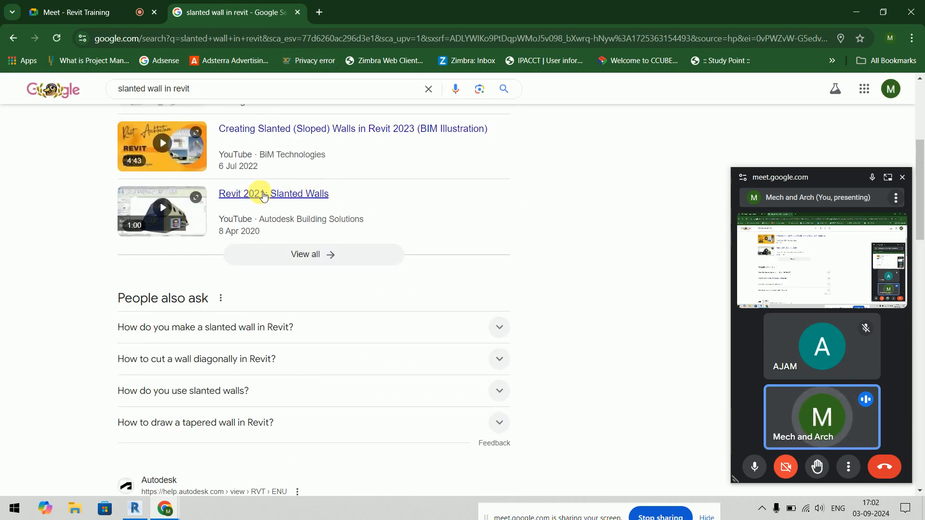
scroll(577, 233, "down", 1)
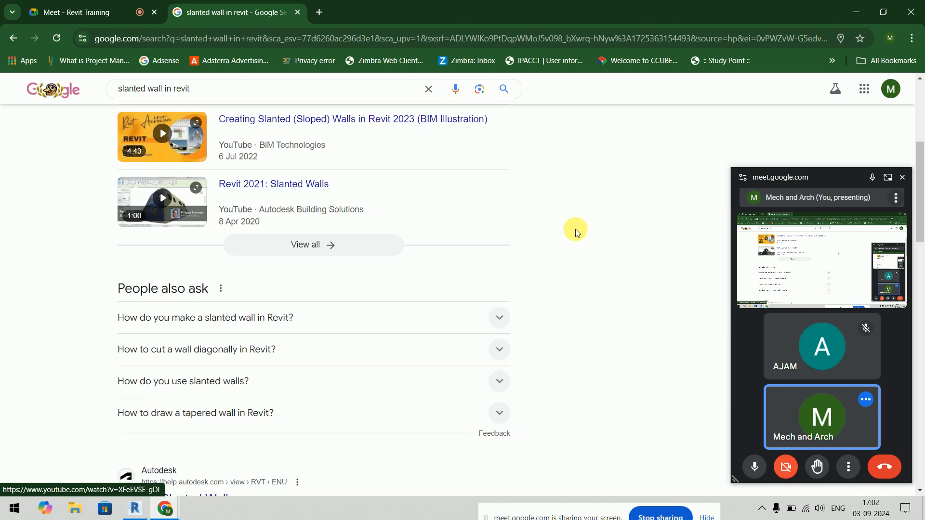
scroll(577, 232, "down", 7)
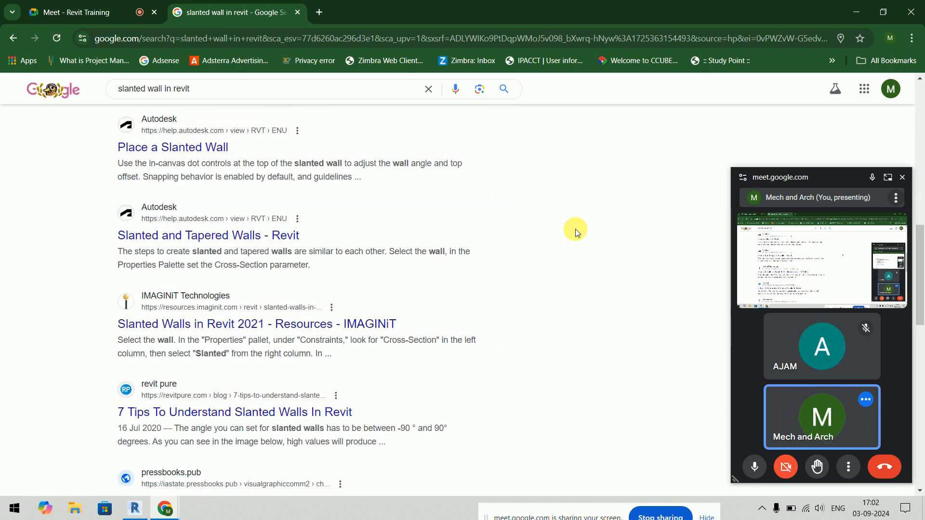
scroll(575, 229, "up", 8)
left_click(288, 108)
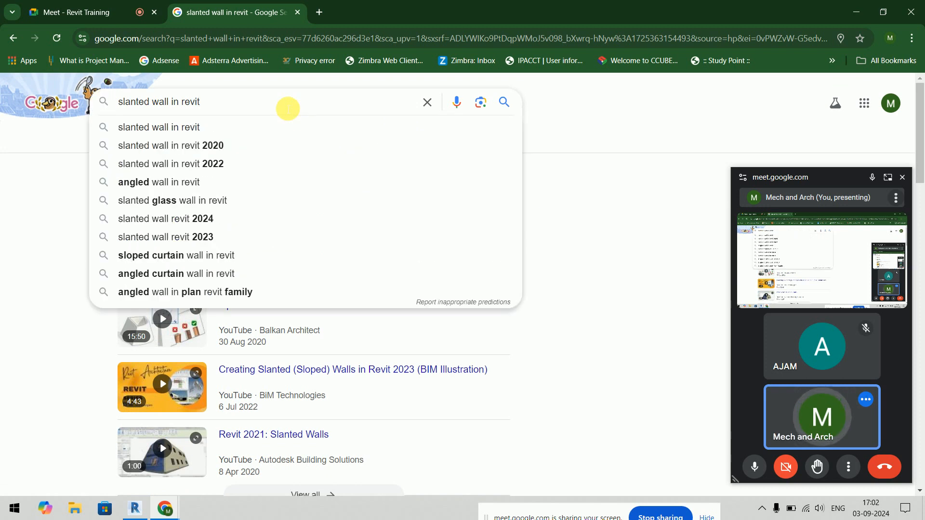
left_click(237, 143)
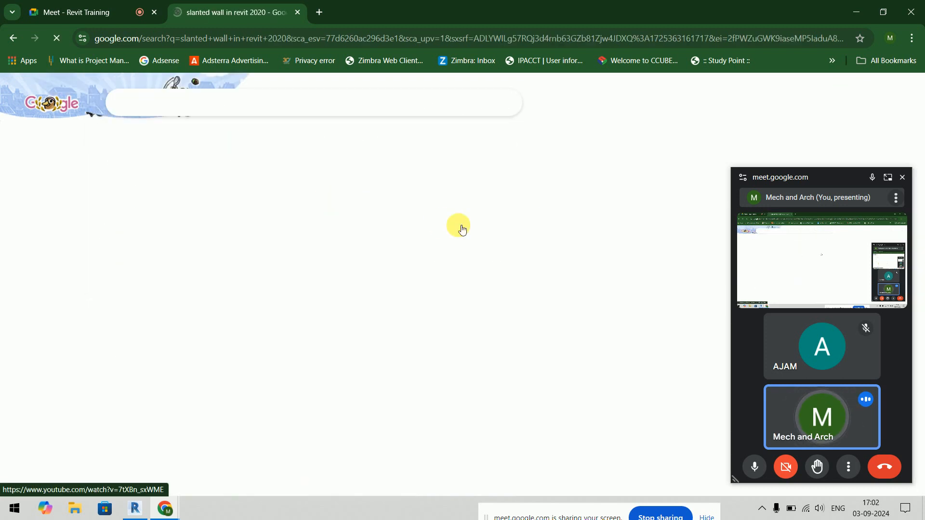
Step: Open the Autodesk forum thread "Angled Walls in Revit 2020" and highlight the sentence about access to the slanted wall function
scroll(458, 226, "down", 3)
scroll(458, 226, "down", 4)
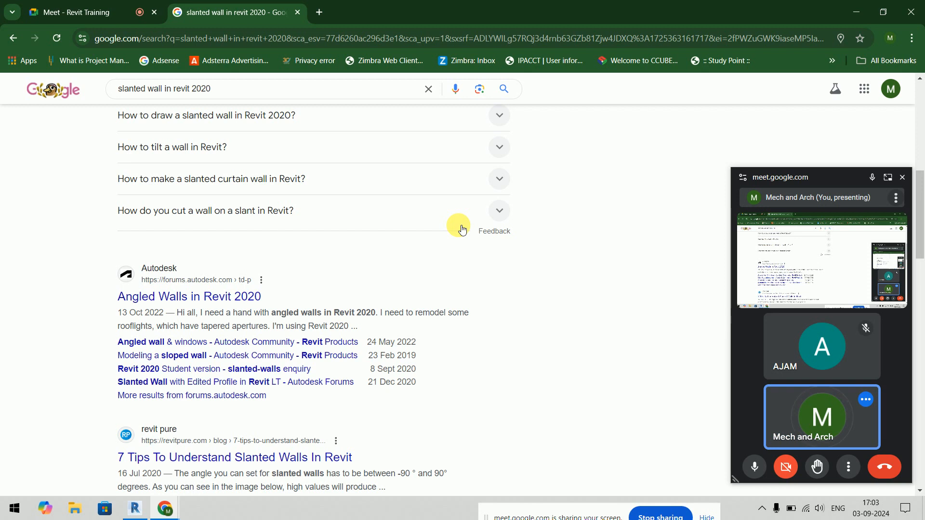
left_click(239, 302)
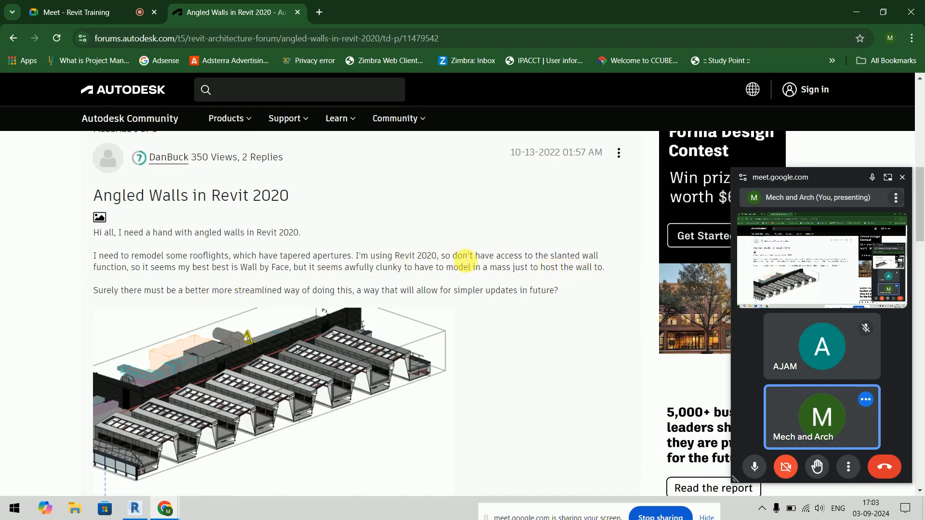
left_click_drag(356, 256, 599, 255)
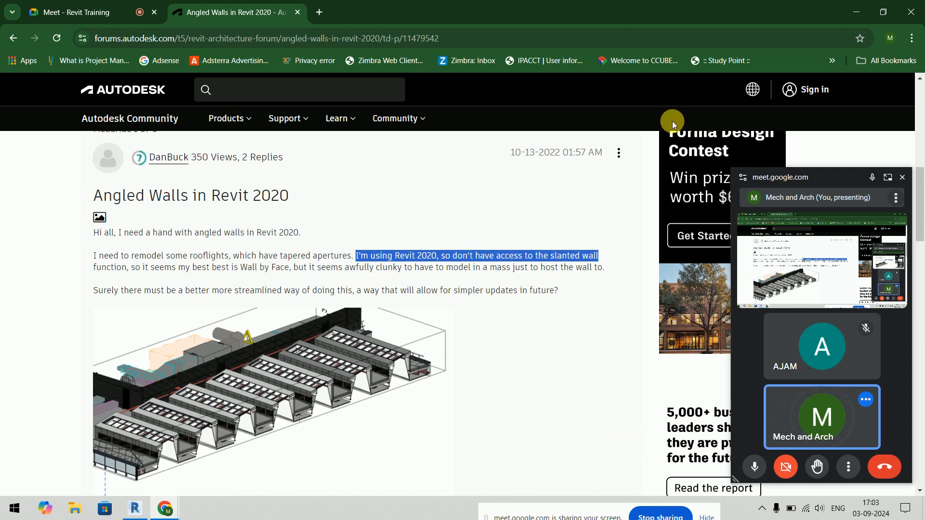
Step: Return to Revit and dismiss the floating Meet call window covering the Project Browser
left_click(857, 11)
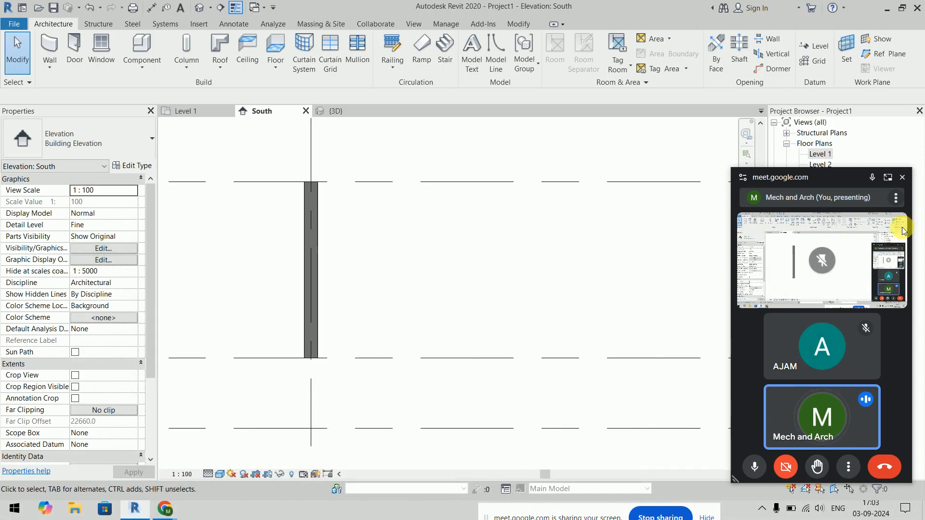
left_click(889, 178)
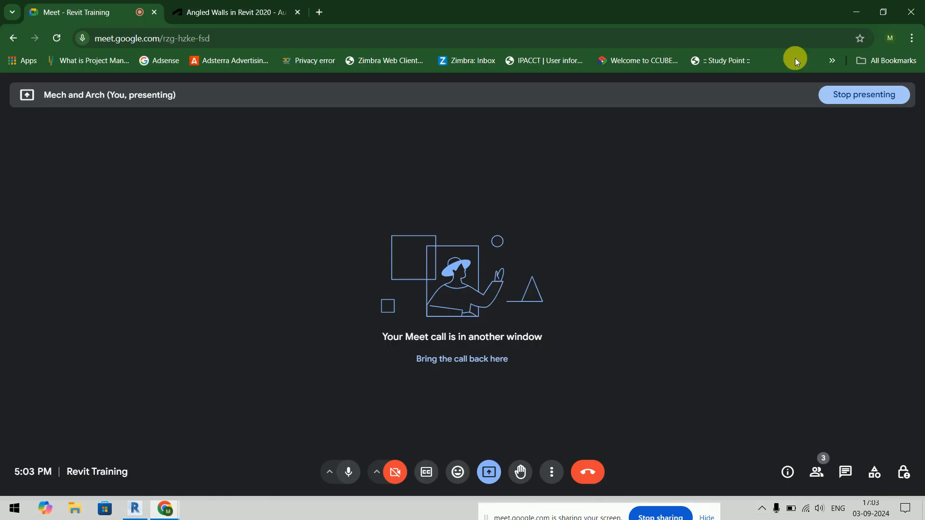
left_click(852, 12)
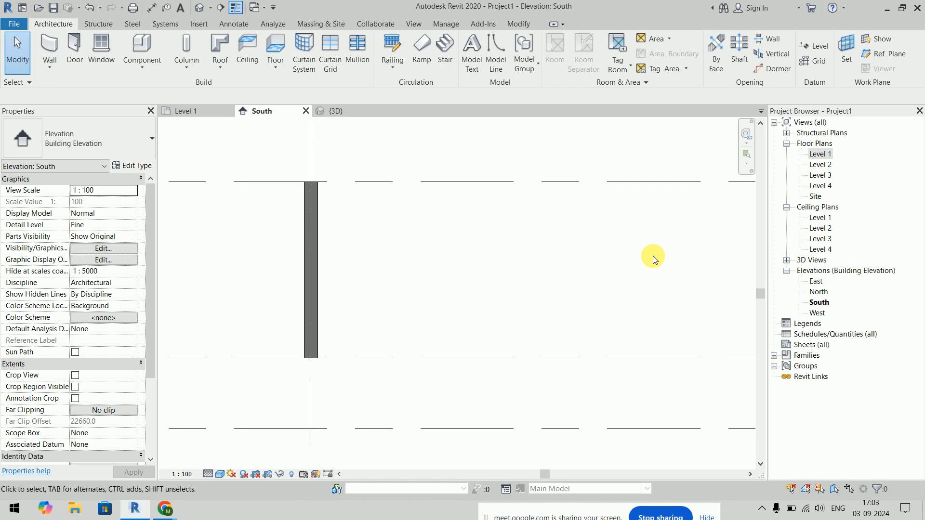
Step: Delete the 230mm comp wall between Level 1 and Level 2 in the South elevation
scroll(480, 256, "down", 3)
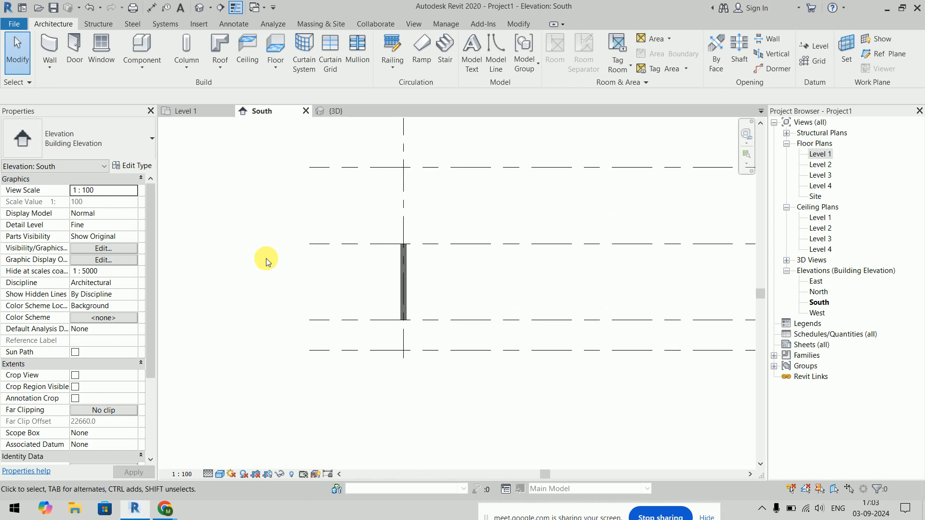
left_click_drag(356, 216, 446, 340)
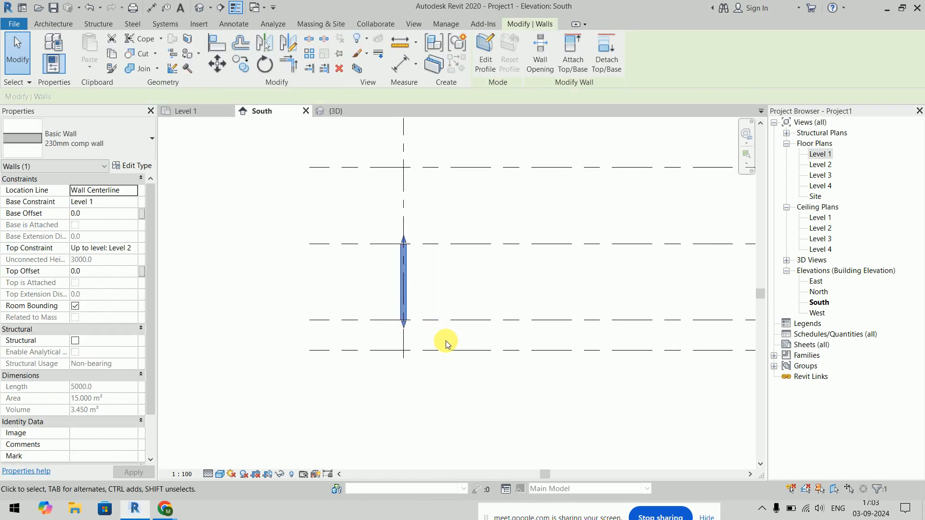
key("Delete")
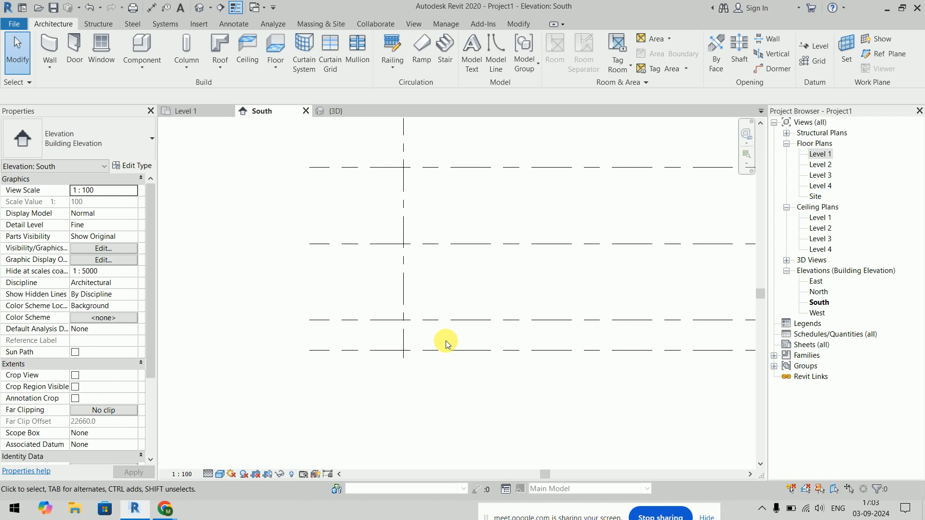